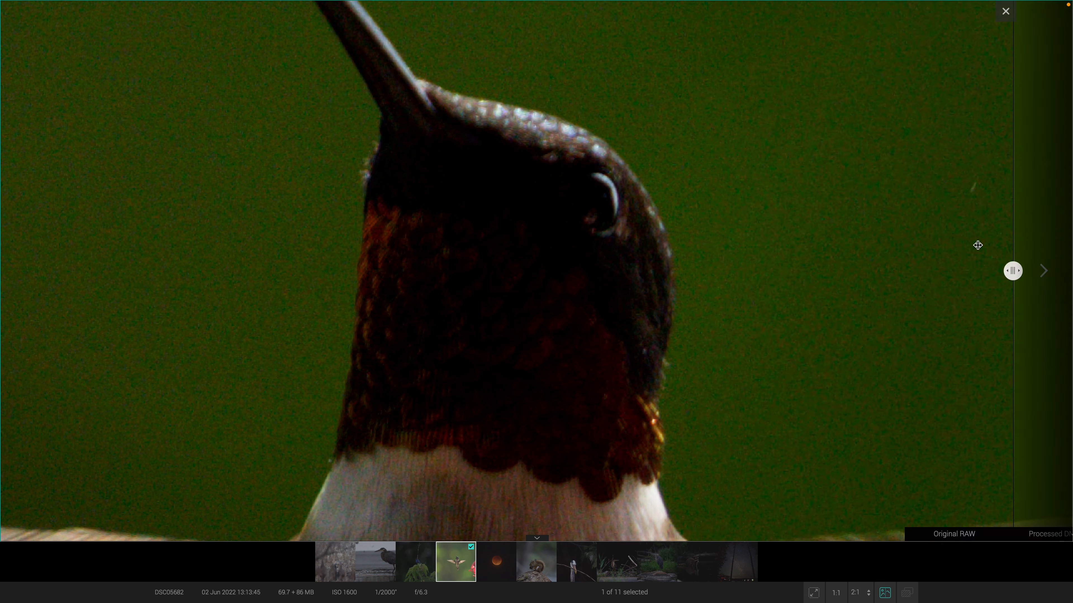
# Compare the original RAW with the processed DNG of the hummingbird across its head, body and wings at several magnifications
pyautogui.scroll(-5, 366, 245)
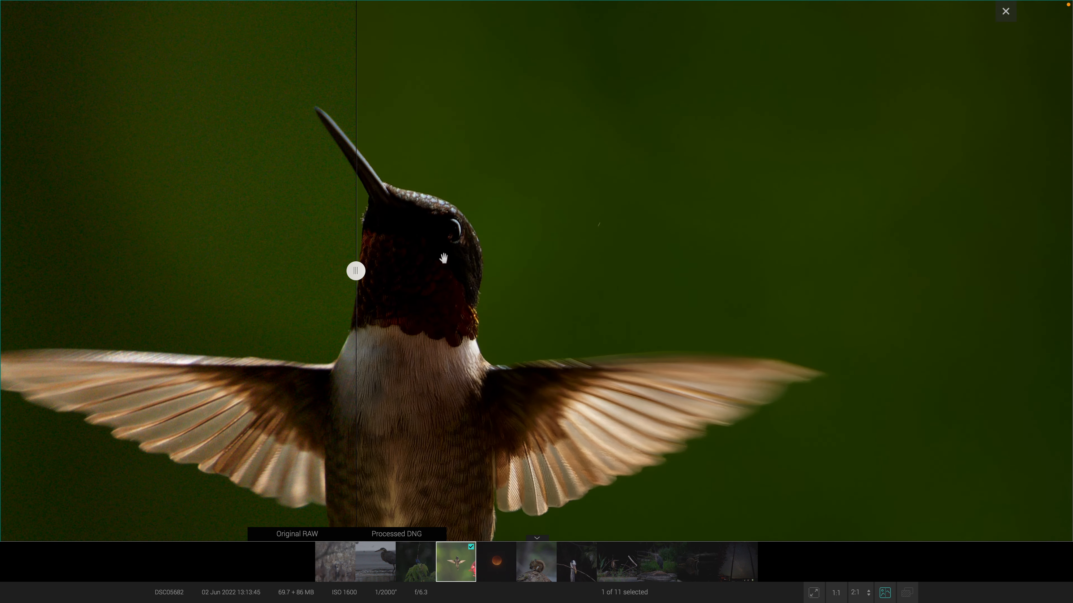
pyautogui.scroll(-2, 489, 271)
pyautogui.scroll(-2, 427, 301)
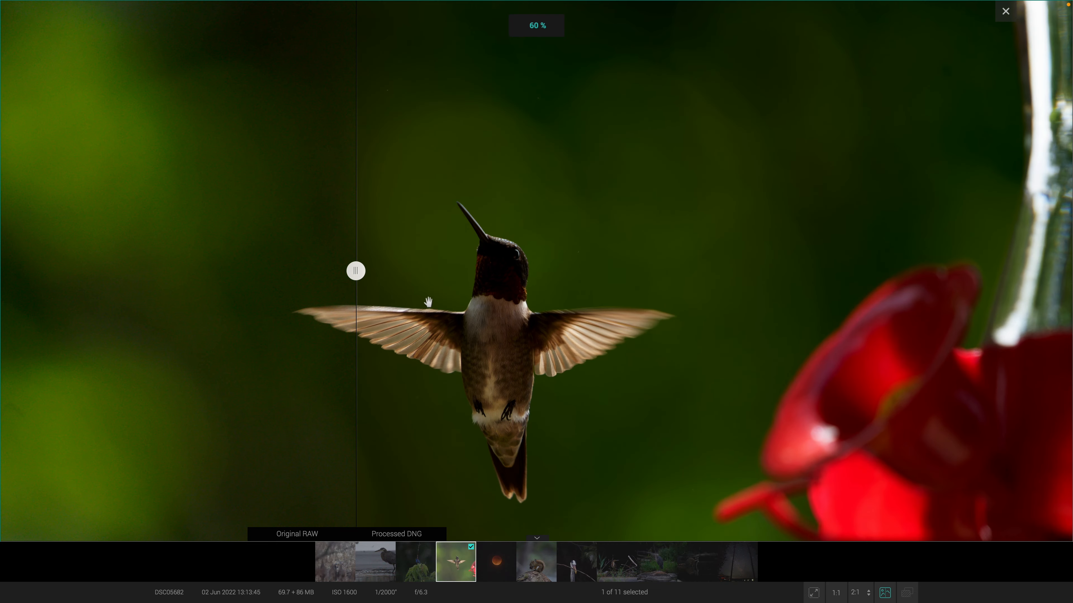
pyautogui.scroll(1, 426, 301)
pyautogui.moveTo(355, 271); pyautogui.dragTo(140, 317)
pyautogui.scroll(4, 486, 439)
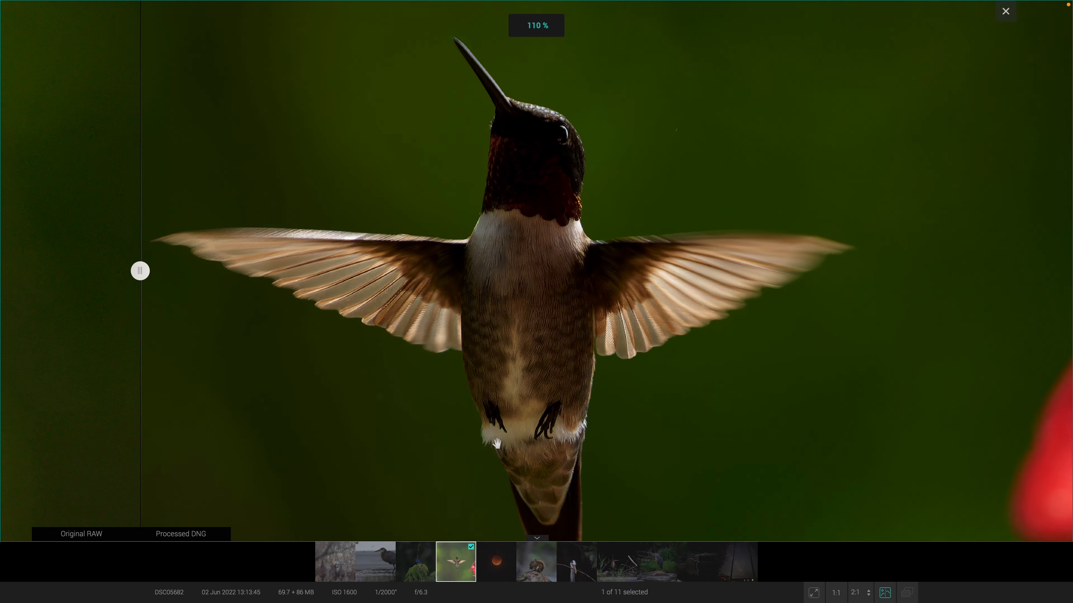
pyautogui.moveTo(137, 269); pyautogui.dragTo(369, 266)
pyautogui.scroll(-4, 370, 265)
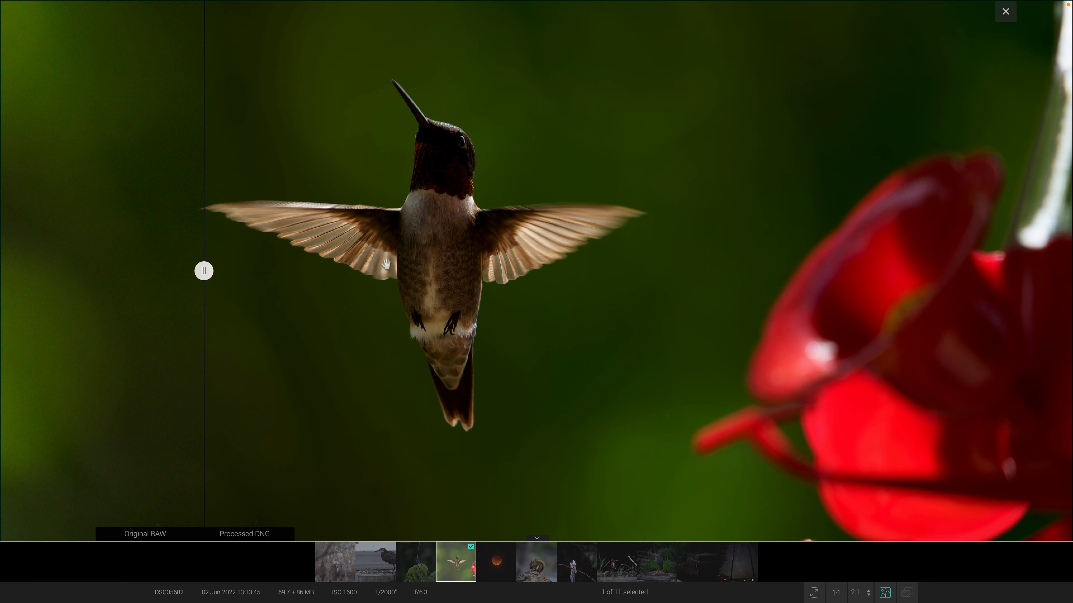
# Close the comparison and send the processed DSC05682 DNG from the Lightbox to Adobe Lightroom
pyautogui.press('Escape')
pyautogui.click(650, 333)
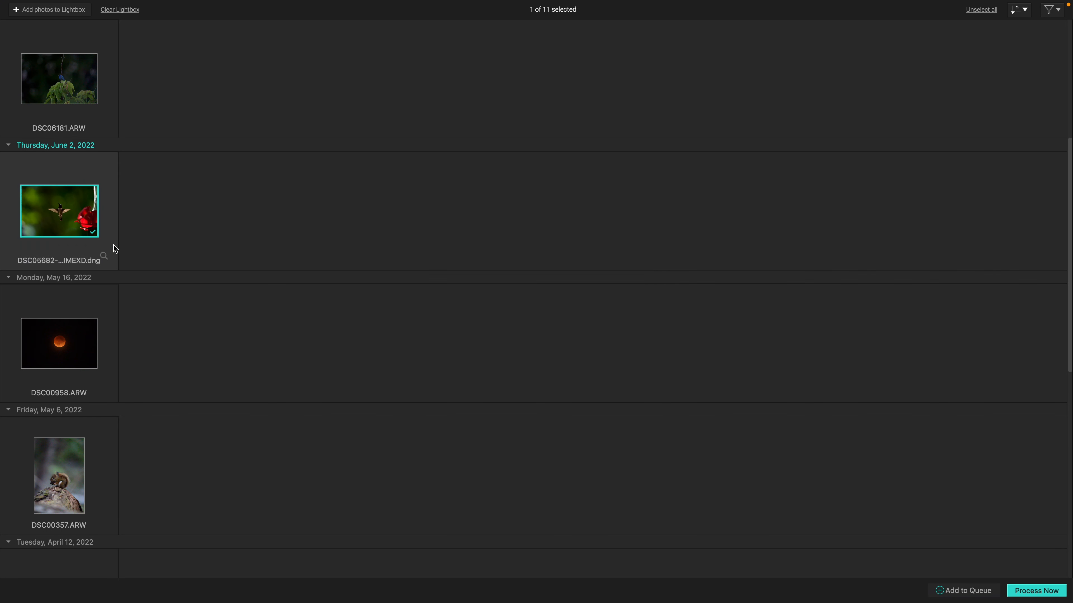
pyautogui.rightClick(58, 191)
pyautogui.click(84, 224)
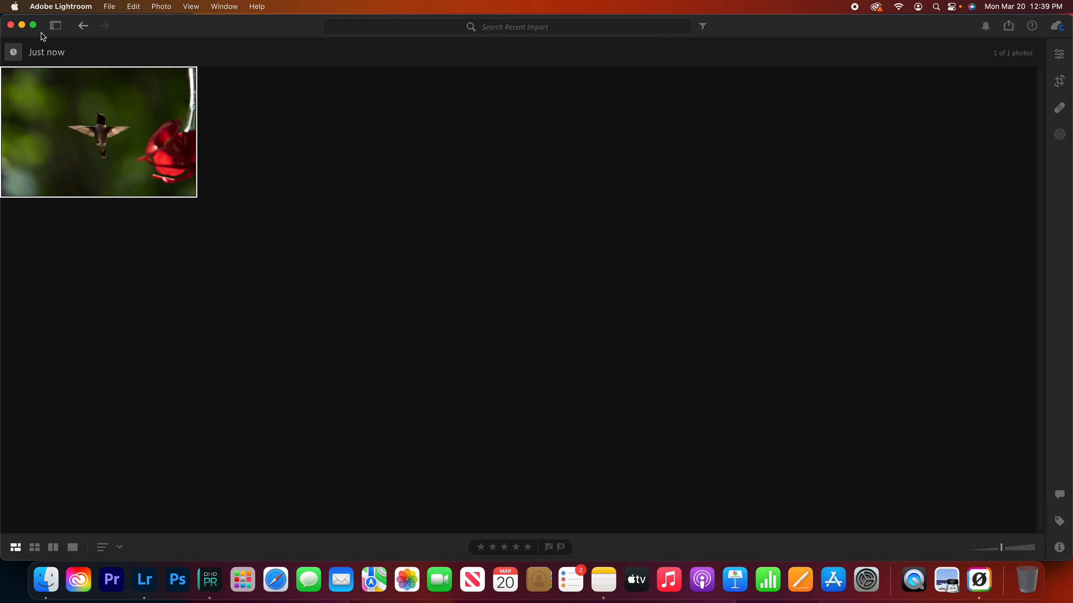
# Show all photos in the library and open the already edited, cropped hummingbird photo two places after the new DNG
pyautogui.click(55, 26)
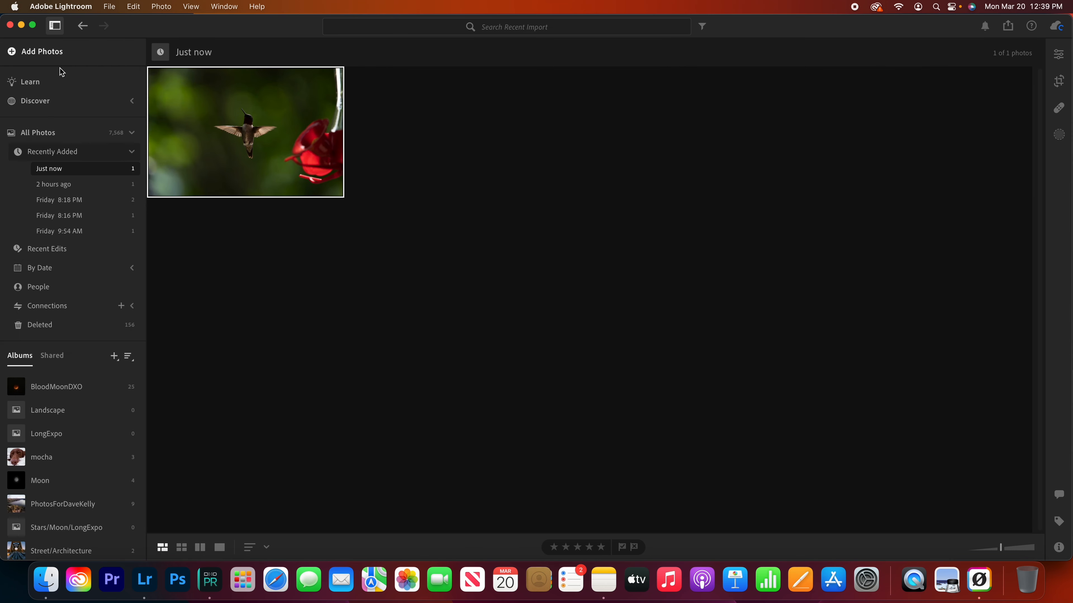
pyautogui.click(45, 133)
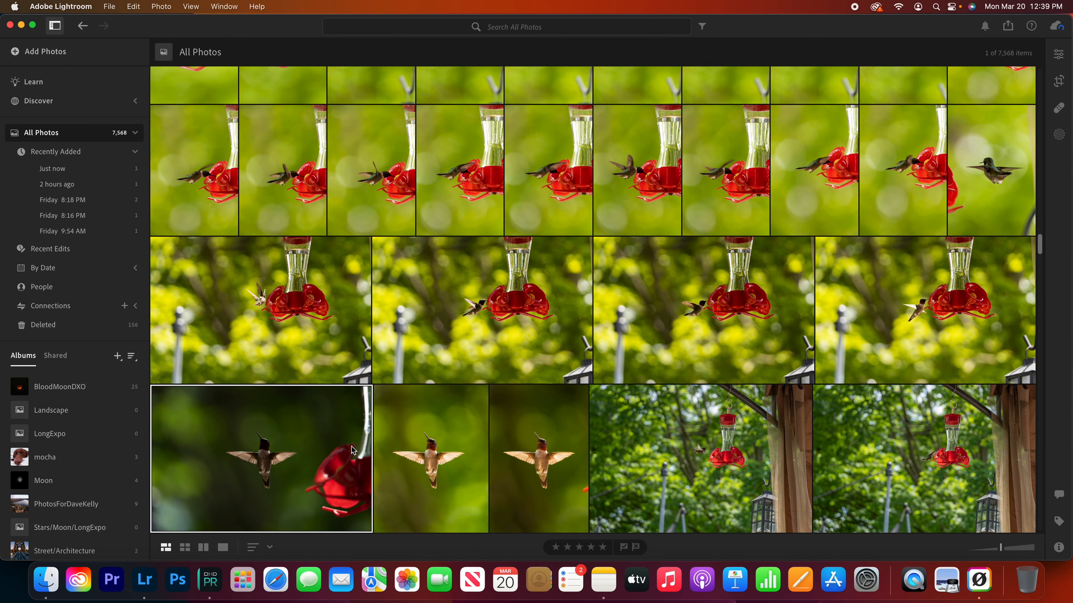
pyautogui.doubleClick(447, 451)
pyautogui.press('Right')
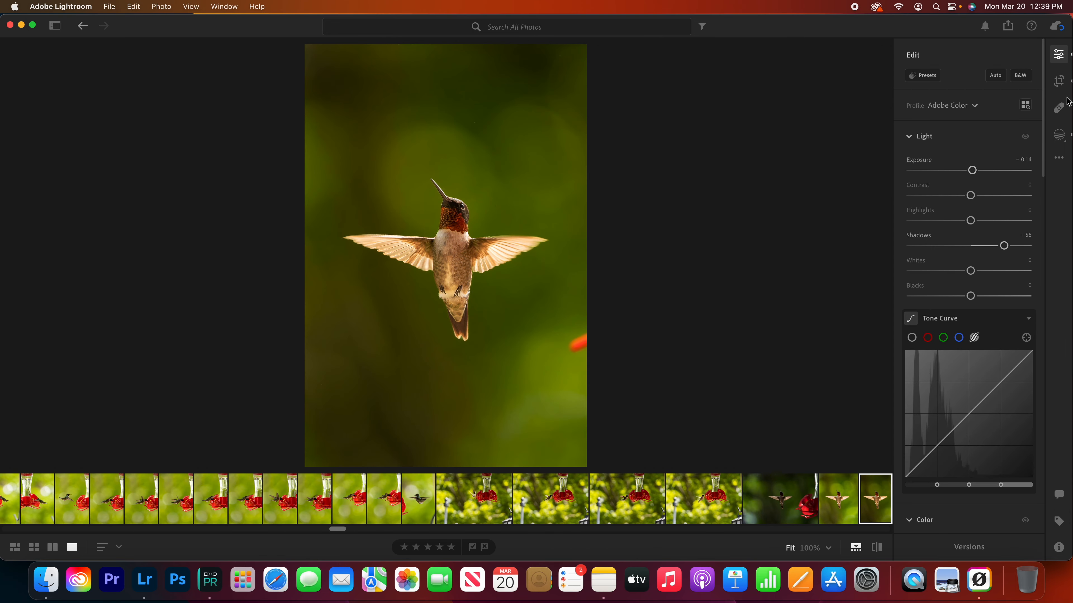
# Copy the edited hummingbird photo's settings, including crop and masking, and paste them onto the newly imported DNG
pyautogui.click(1059, 157)
pyautogui.click(966, 203)
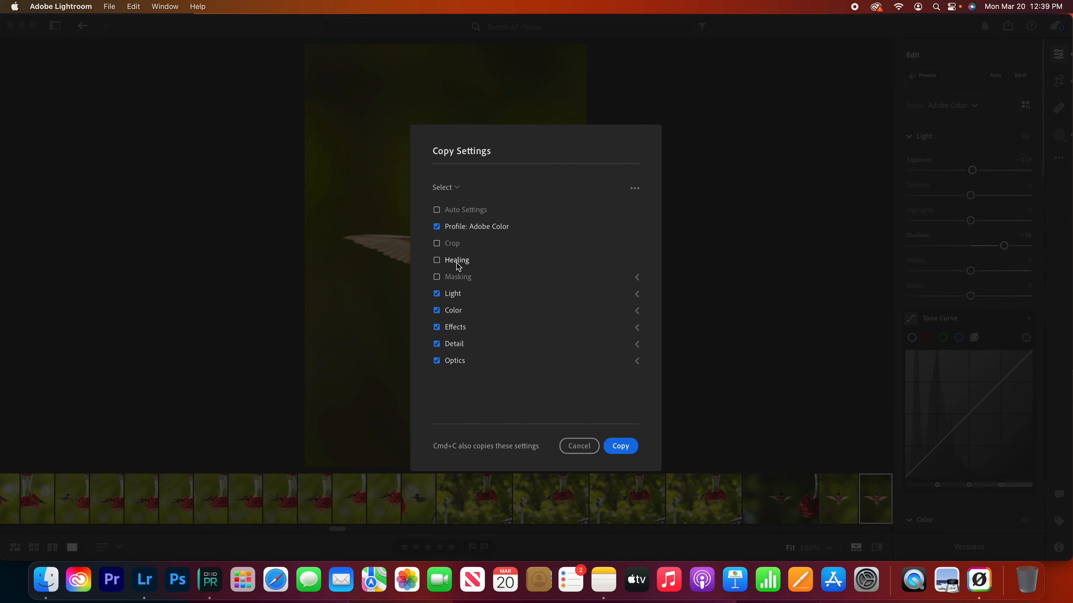
pyautogui.click(458, 278)
pyautogui.click(620, 446)
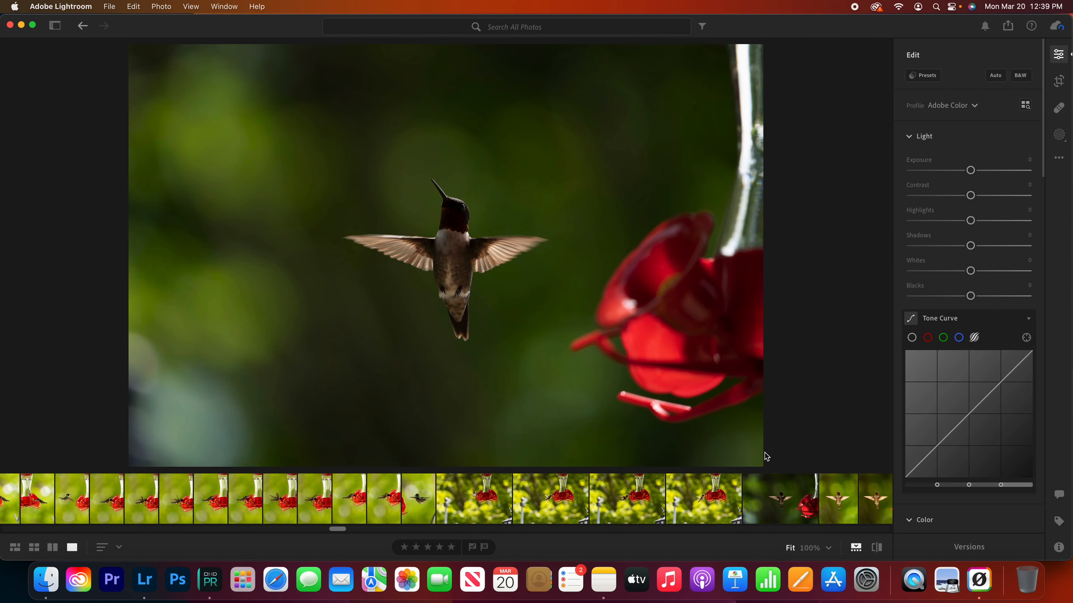
pyautogui.click(1059, 158)
pyautogui.click(958, 219)
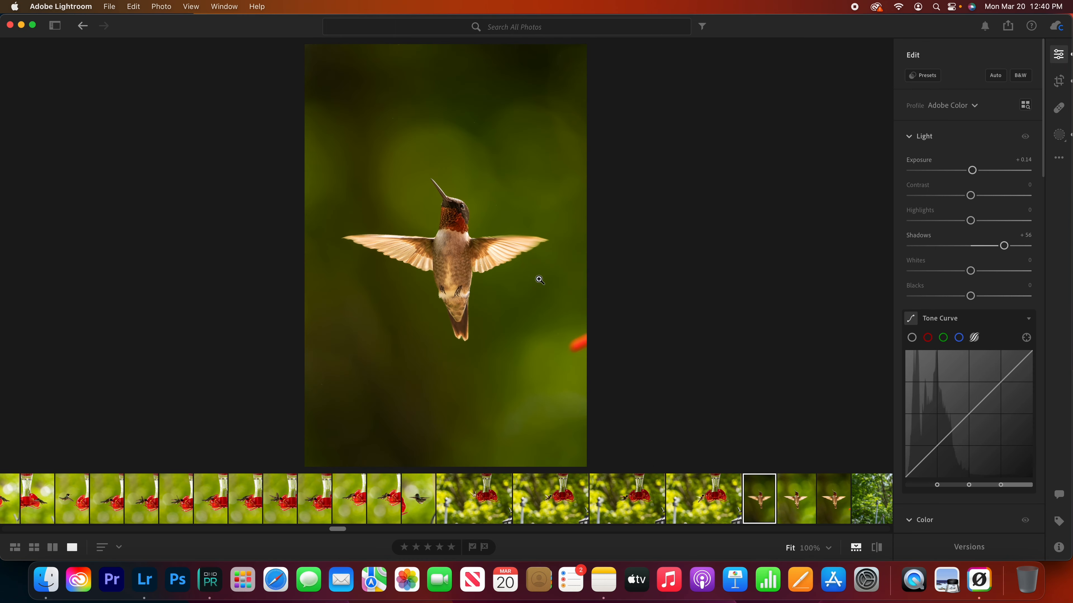
# Compare the throat feathers, eye and beak in the new DNG with those in the earlier edited hummingbird version at high magnification
pyautogui.click(838, 505)
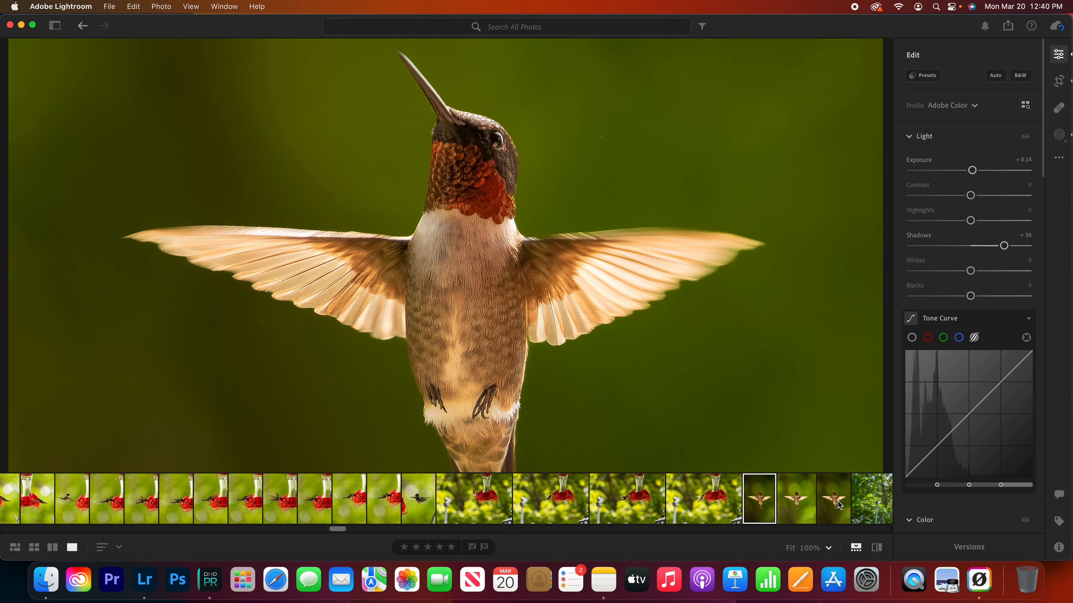
pyautogui.click(761, 504)
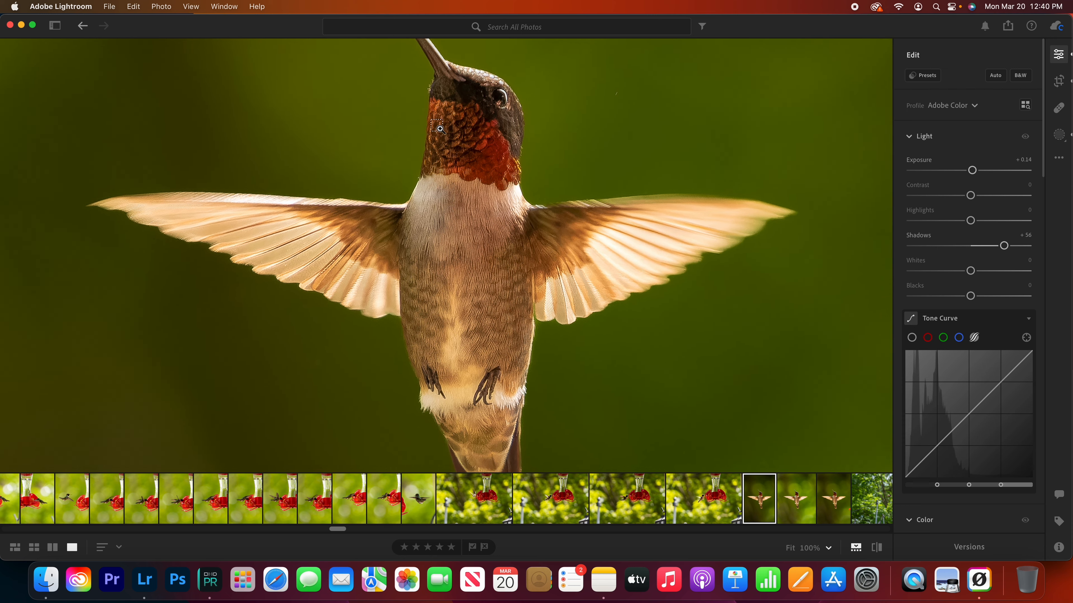
pyautogui.scroll(5, 440, 135)
pyautogui.scroll(-5, 440, 135)
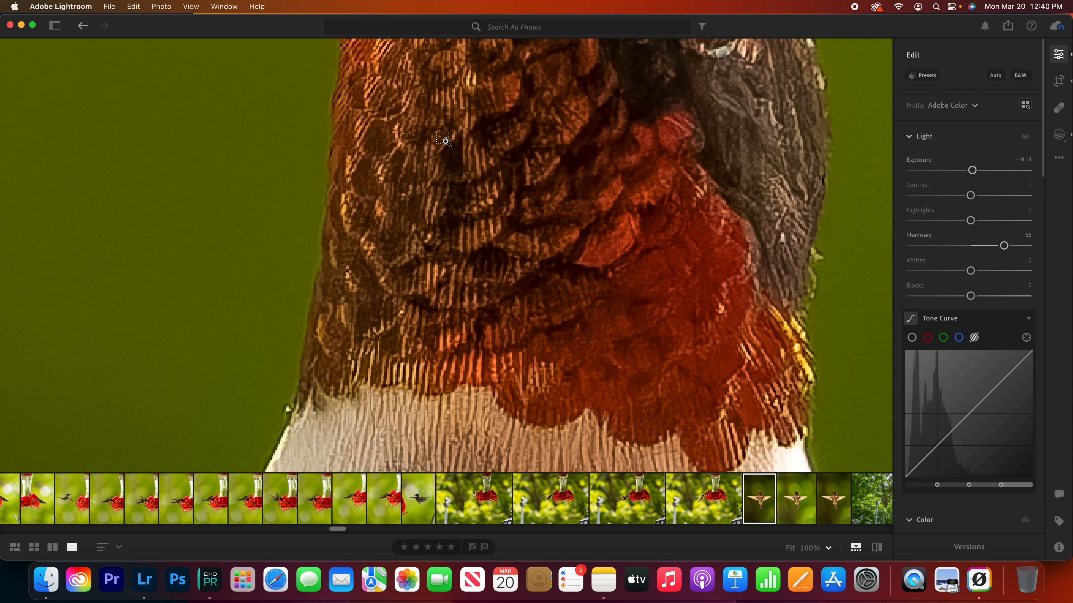
pyautogui.moveTo(451, 157); pyautogui.dragTo(447, 307)
pyautogui.scroll(-2, 448, 307)
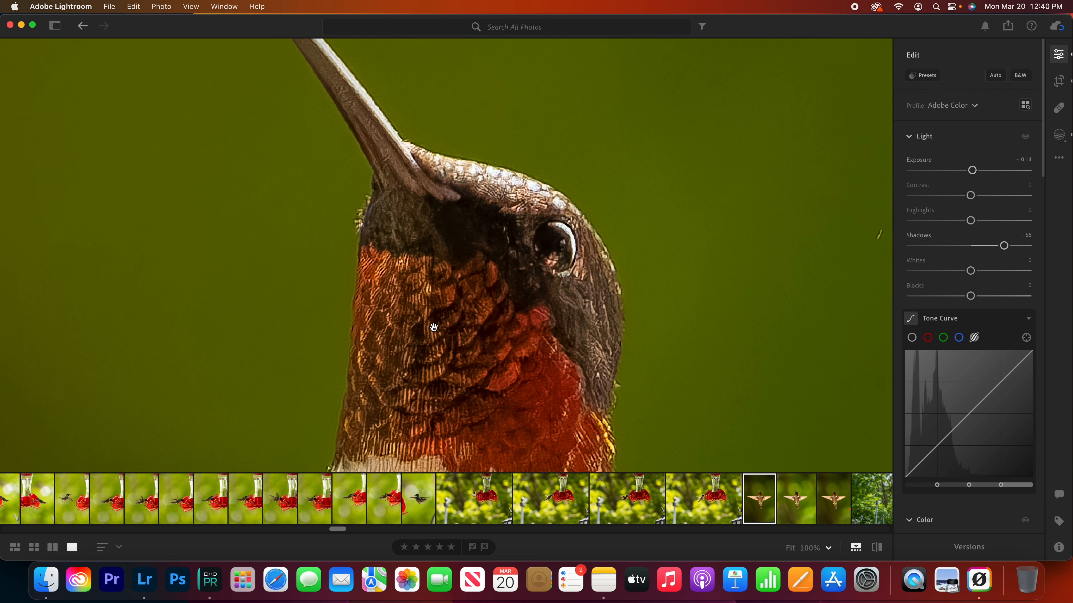
pyautogui.scroll(-1, 448, 304)
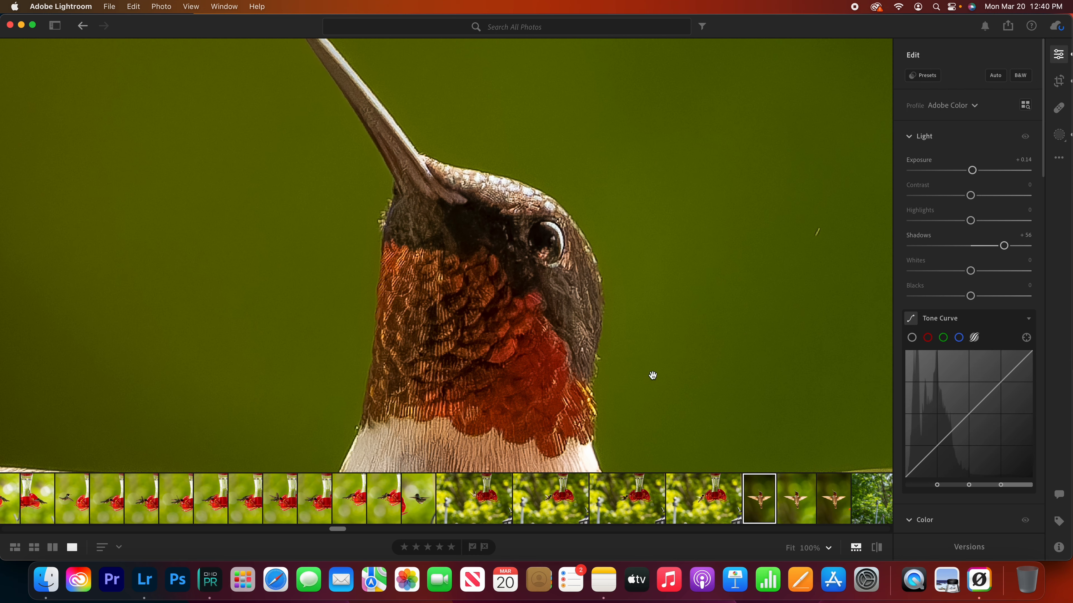
pyautogui.click(831, 485)
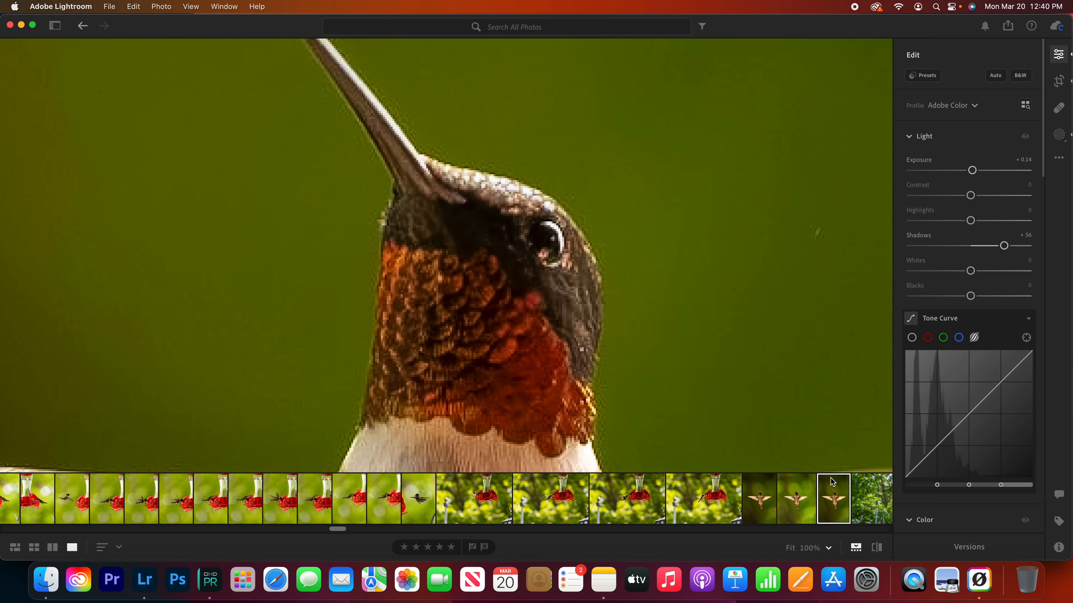
pyautogui.click(757, 503)
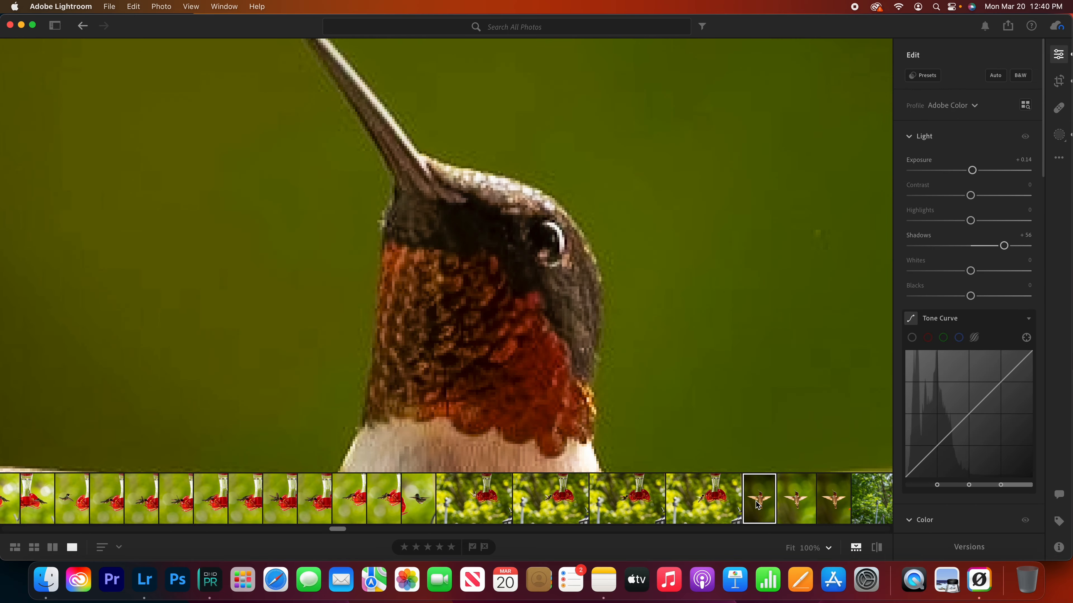
pyautogui.click(836, 492)
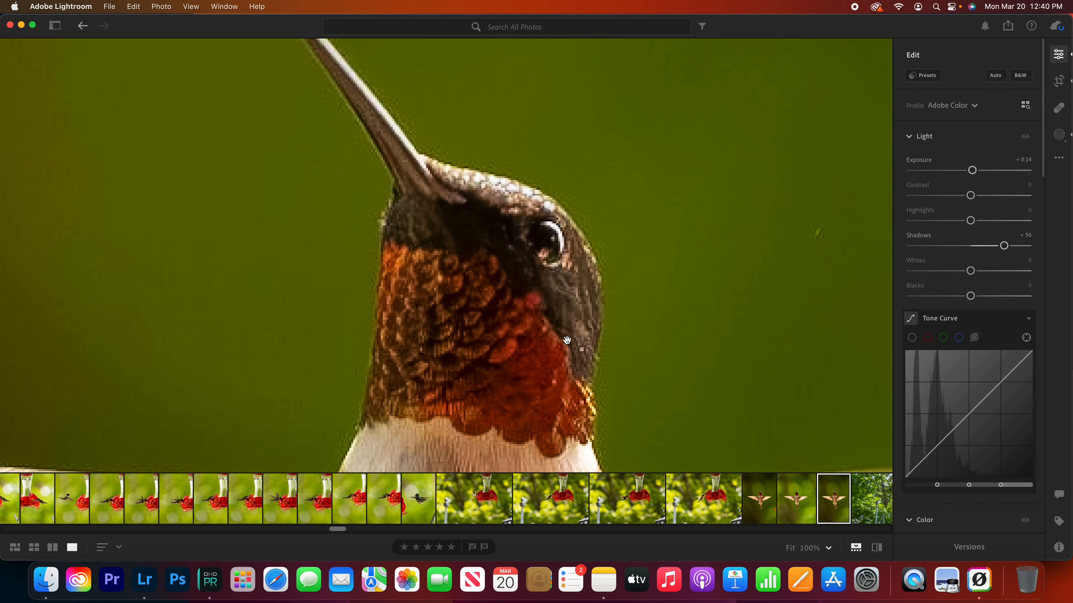
# Check the selected hummingbird version's file name preview in the custom export settings without exporting it
pyautogui.rightClick(470, 245)
pyautogui.press('Escape')
pyautogui.click(1009, 26)
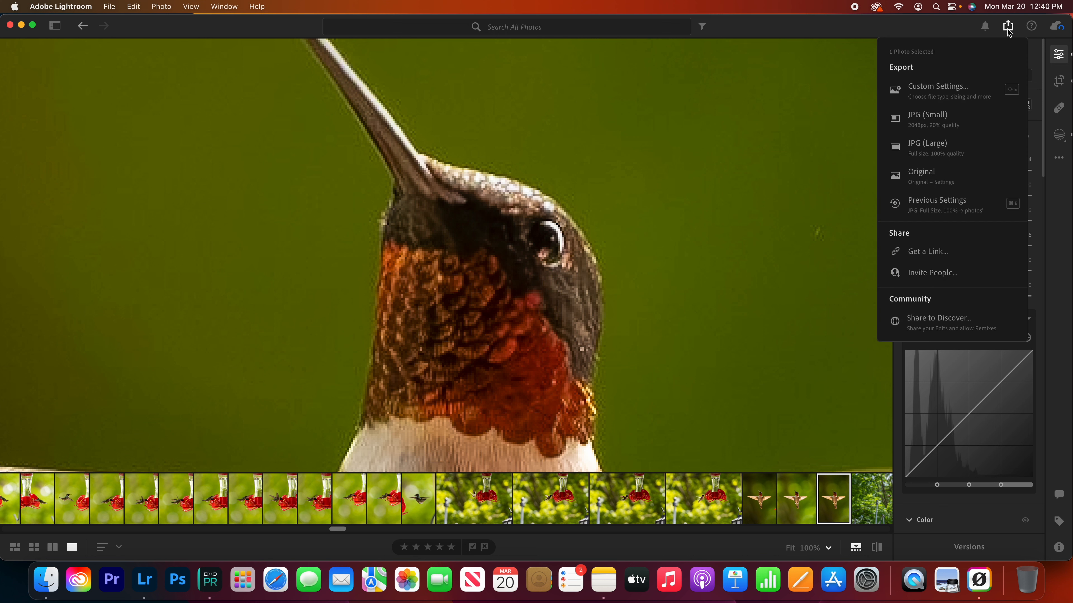
pyautogui.press('shift+super+e')
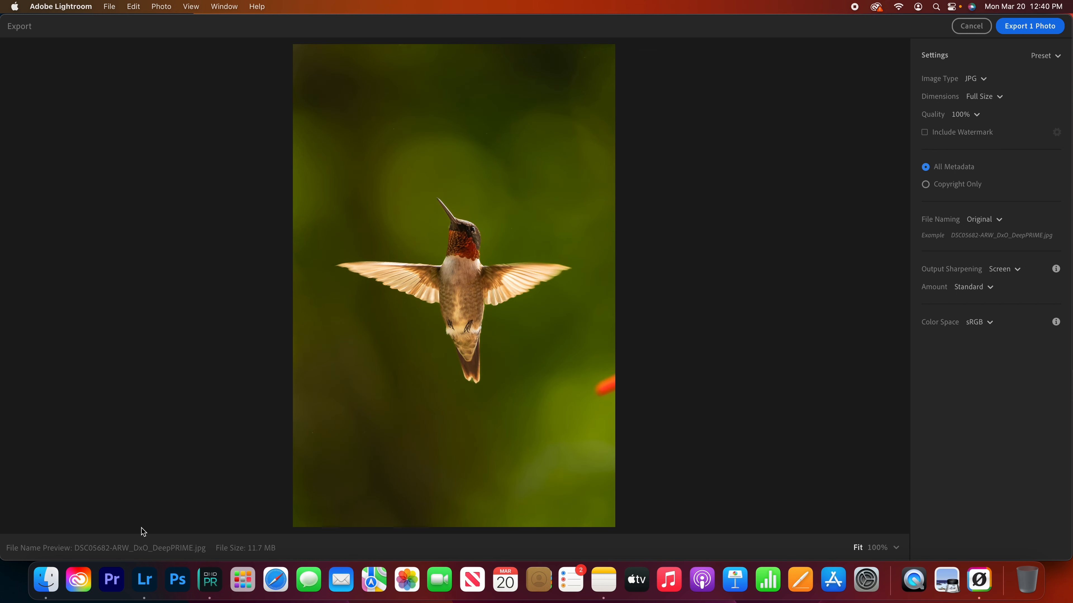
pyautogui.click(971, 26)
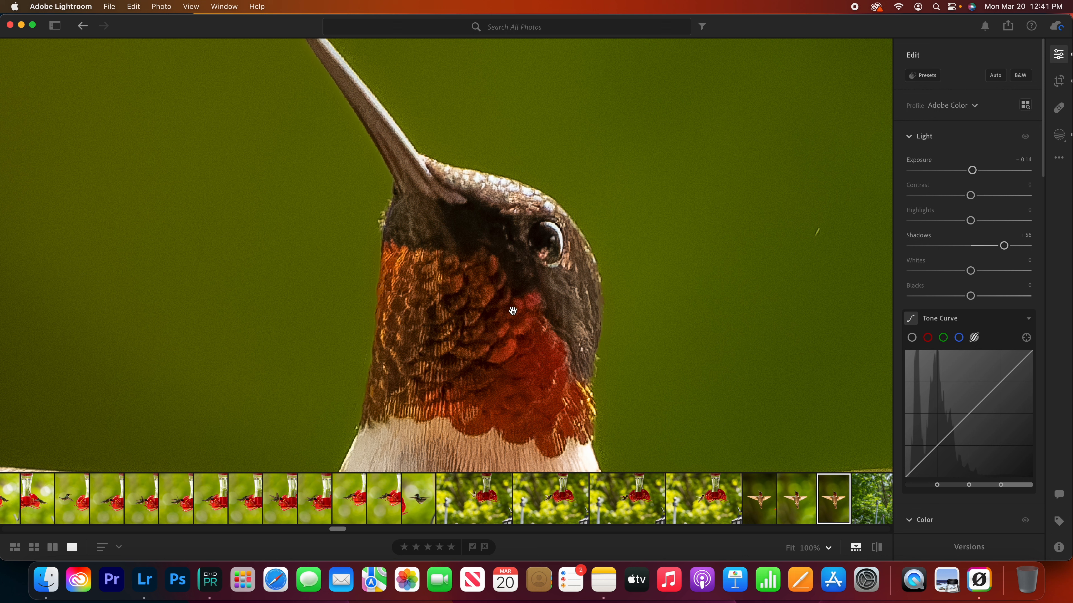
# Switch repeatedly between the new DNG and the DeepPRIME version to compare fine detail on the hummingbird's head
pyautogui.click(769, 501)
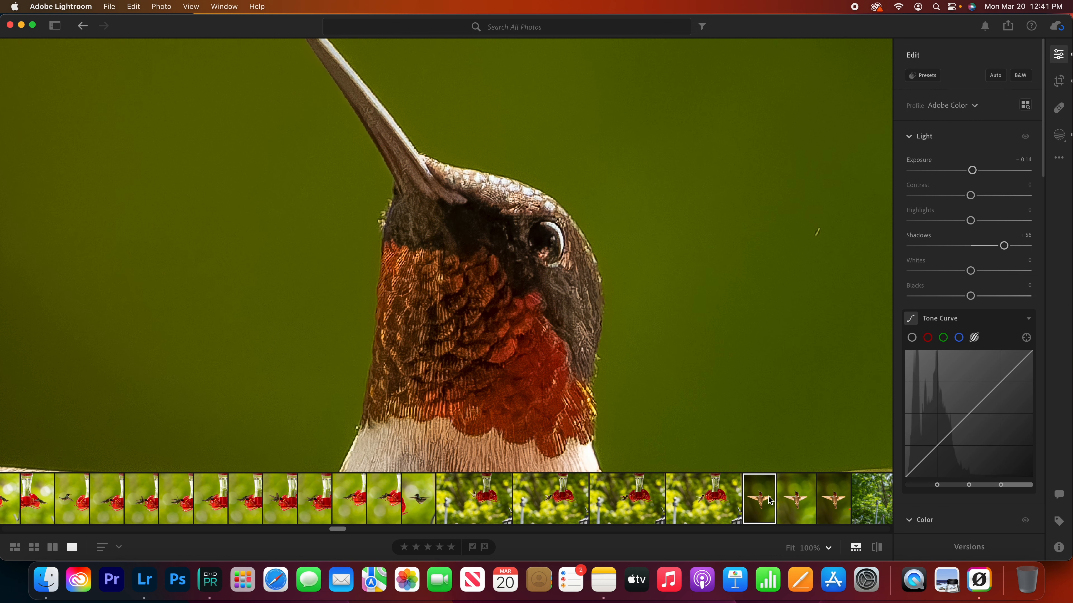
pyautogui.click(822, 496)
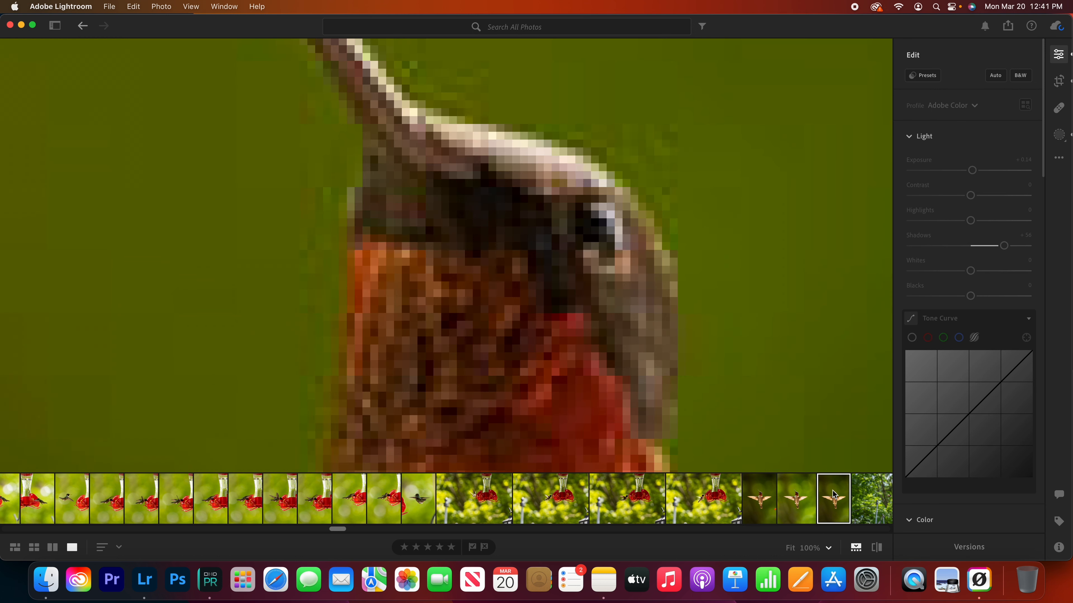
pyautogui.click(748, 507)
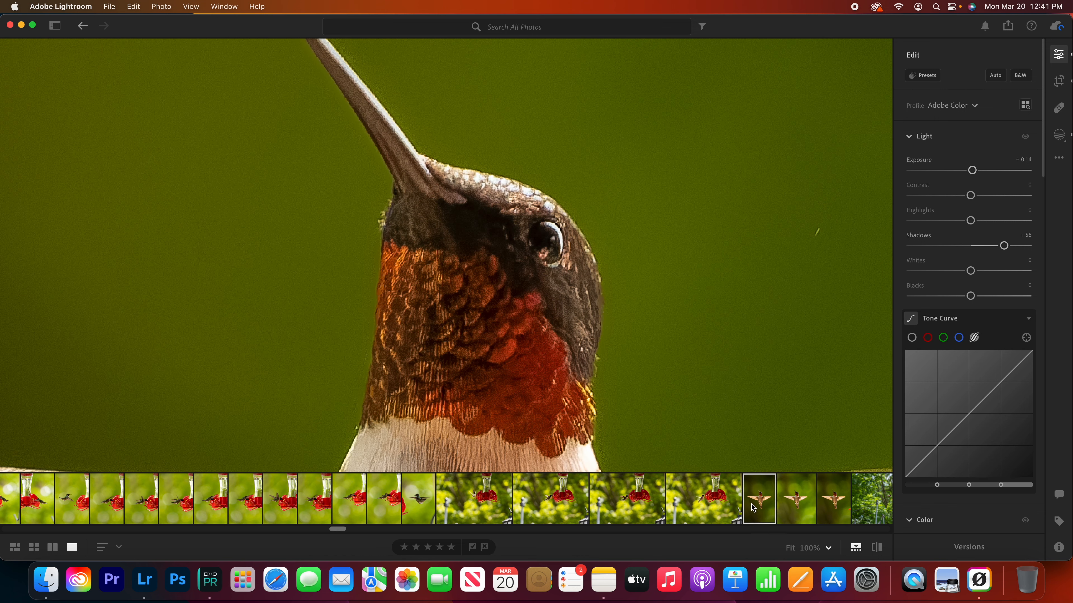
pyautogui.click(821, 503)
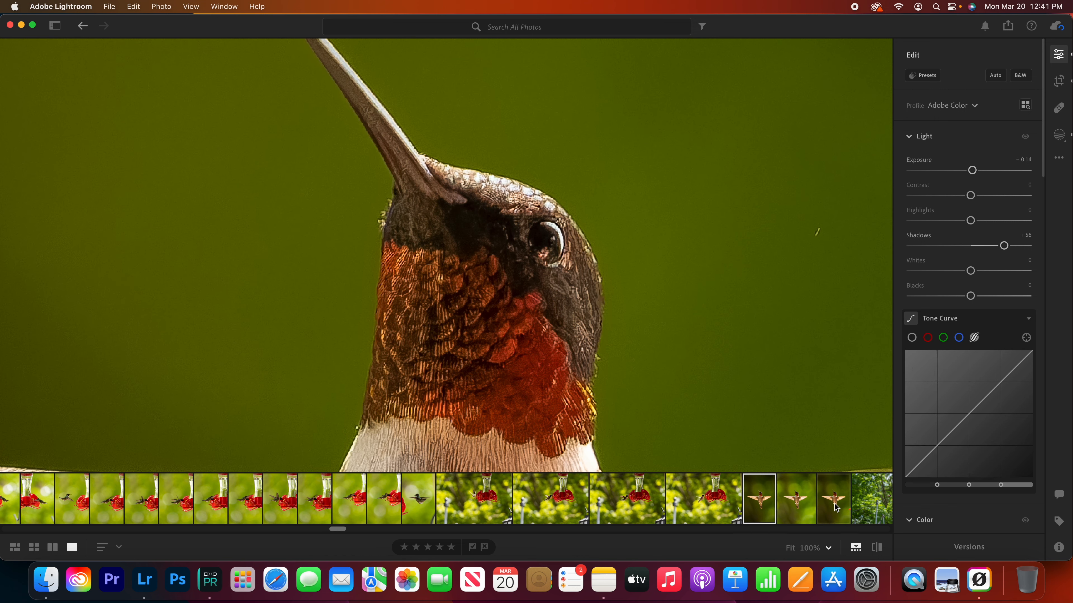
pyautogui.click(762, 507)
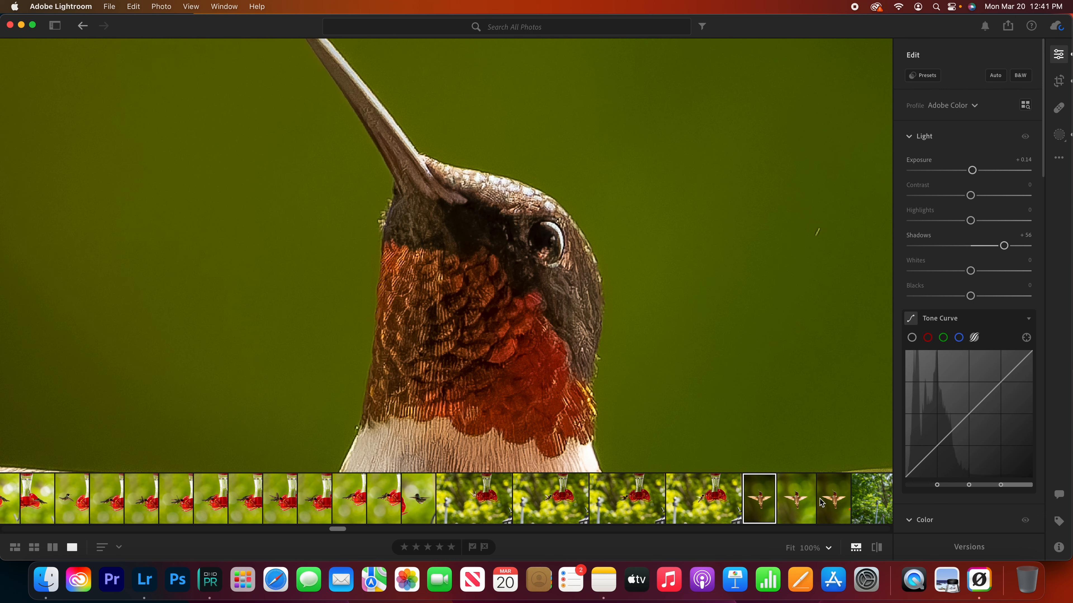
pyautogui.click(829, 509)
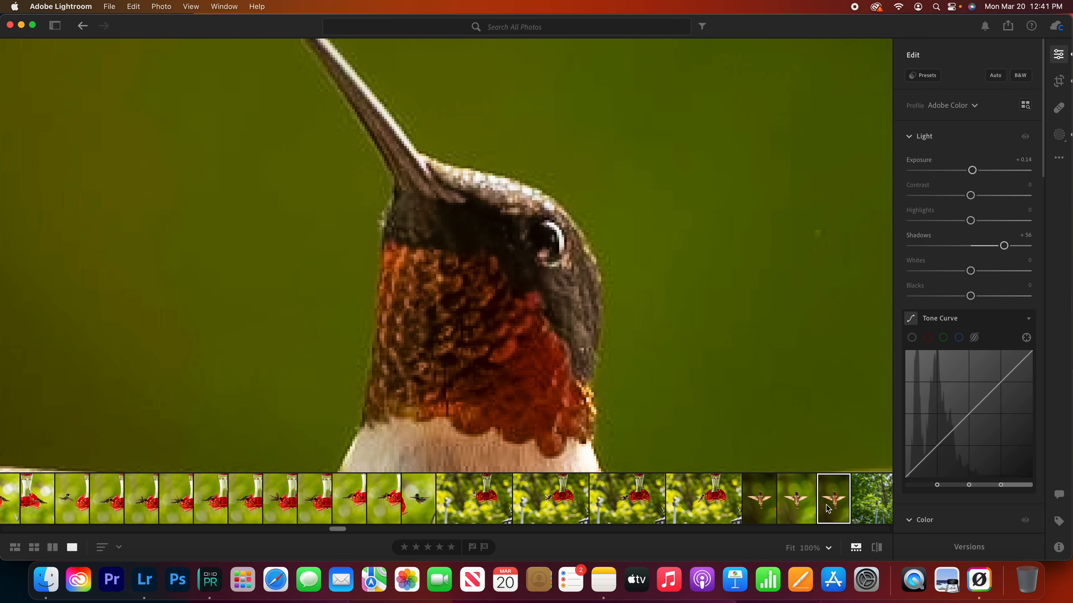
pyautogui.click(756, 509)
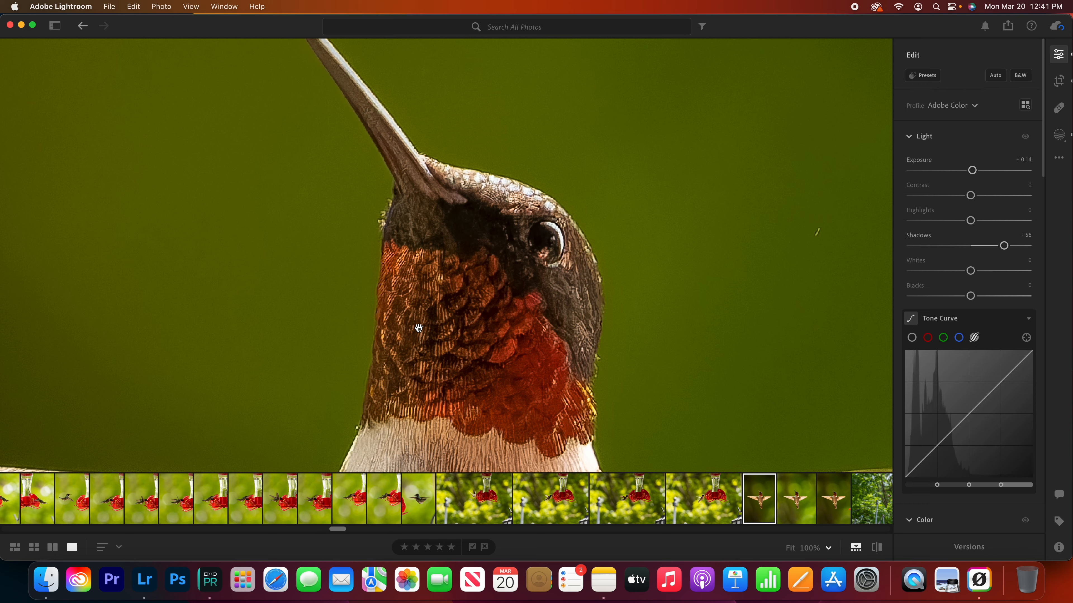
# Examine the new DNG's throat and chest, then compare both hummingbird versions with the whole bird in view
pyautogui.scroll(-5, 418, 328)
pyautogui.hscroll(-2, 418, 328)
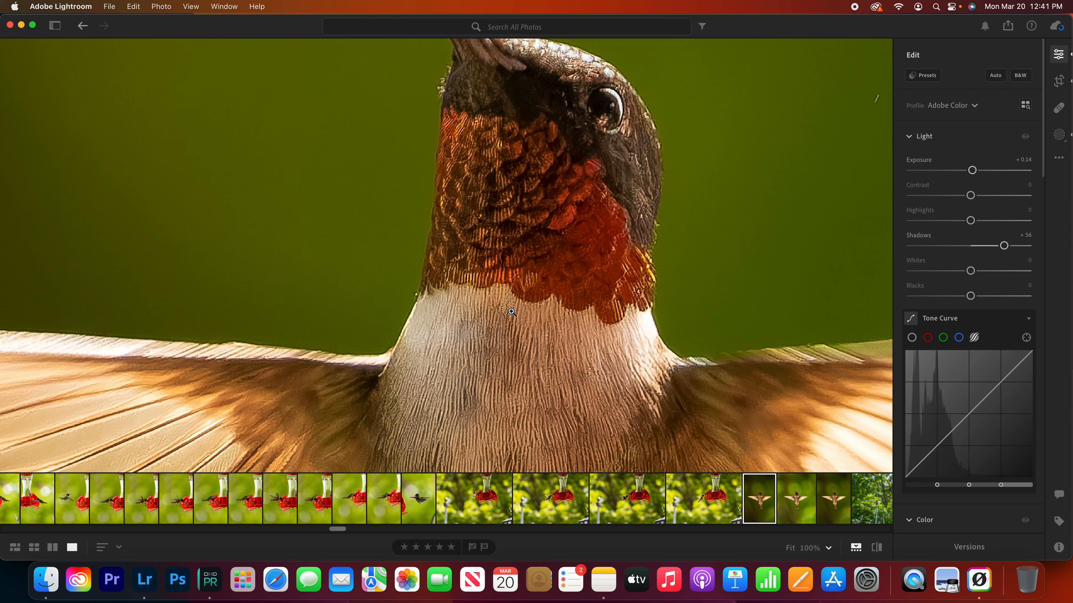
pyautogui.click(509, 311)
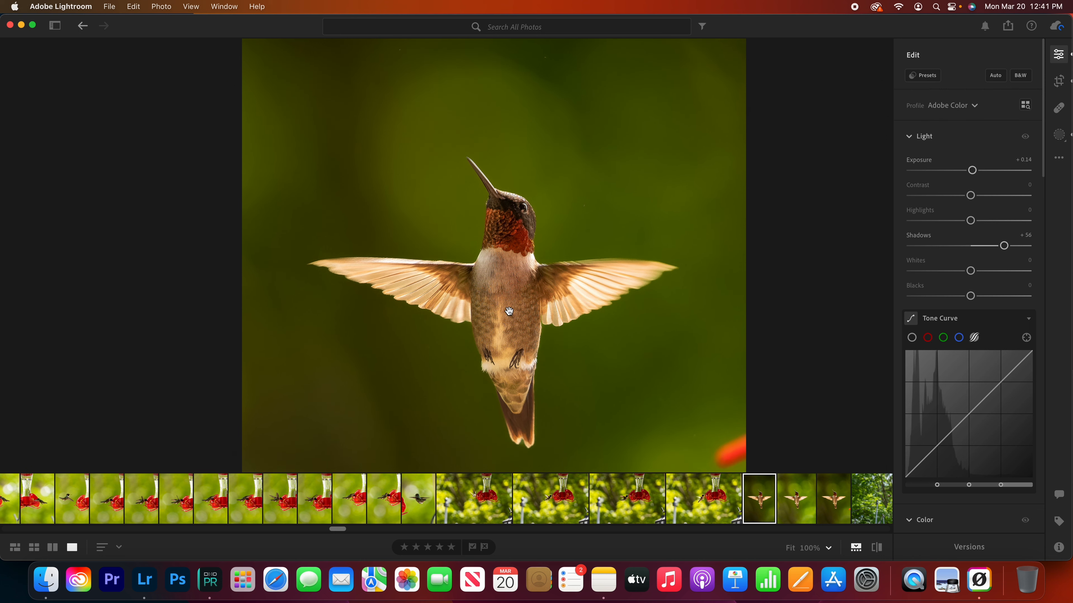
pyautogui.scroll(-2, 509, 311)
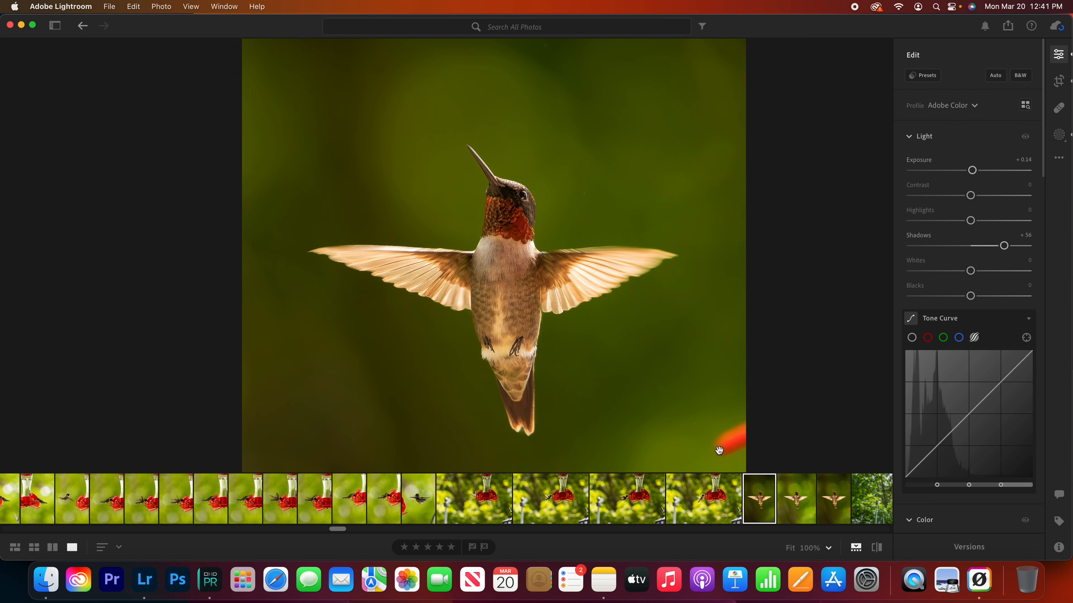
pyautogui.click(841, 510)
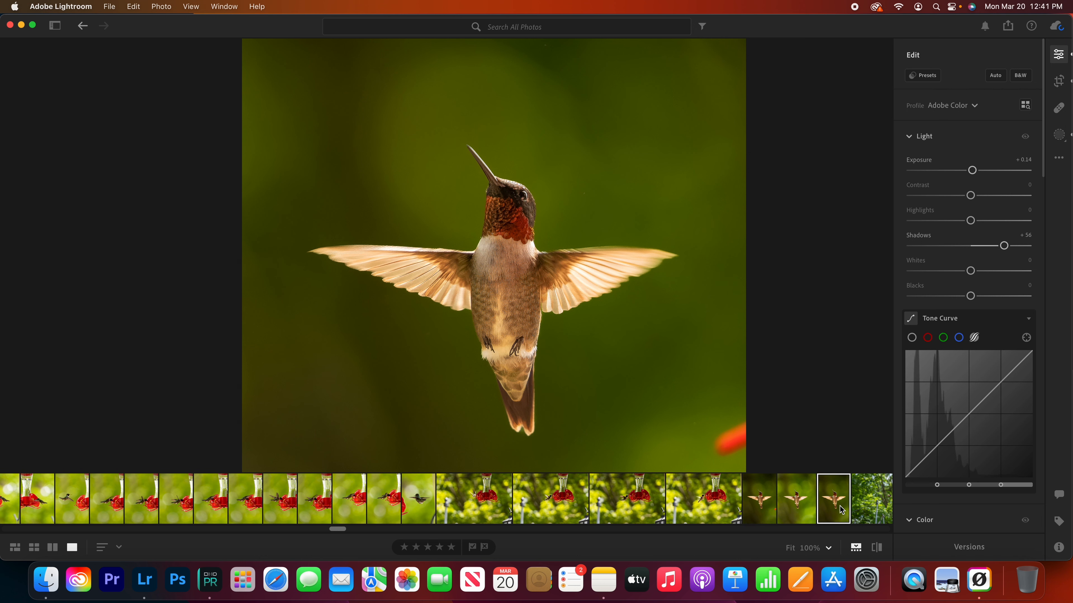
pyautogui.click(753, 502)
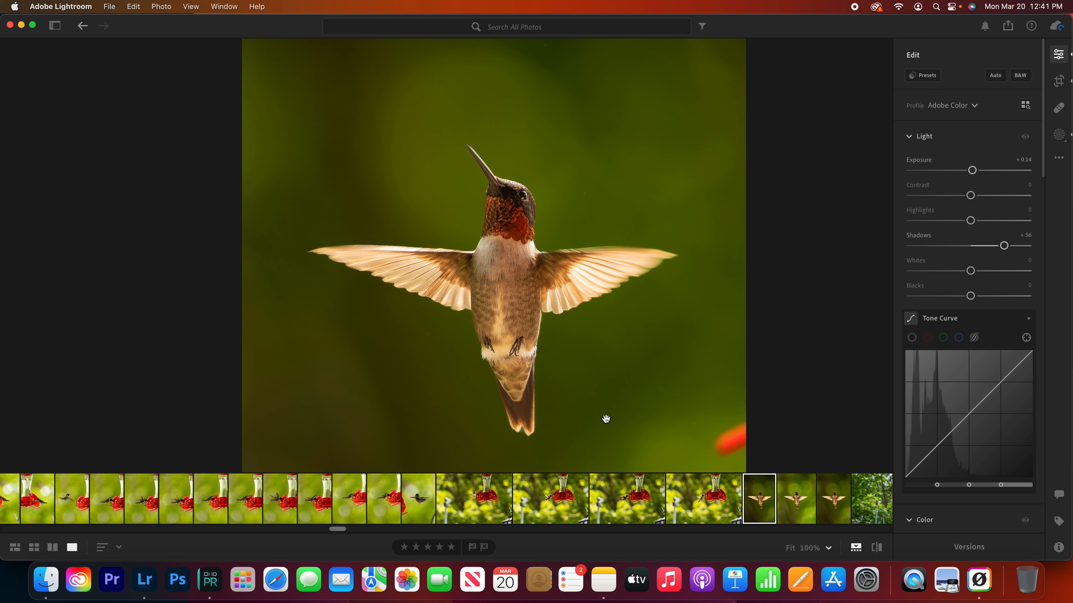
# Set Sharpening to 0 on the first of the three adjacent hummingbird versions
pyautogui.click(838, 496)
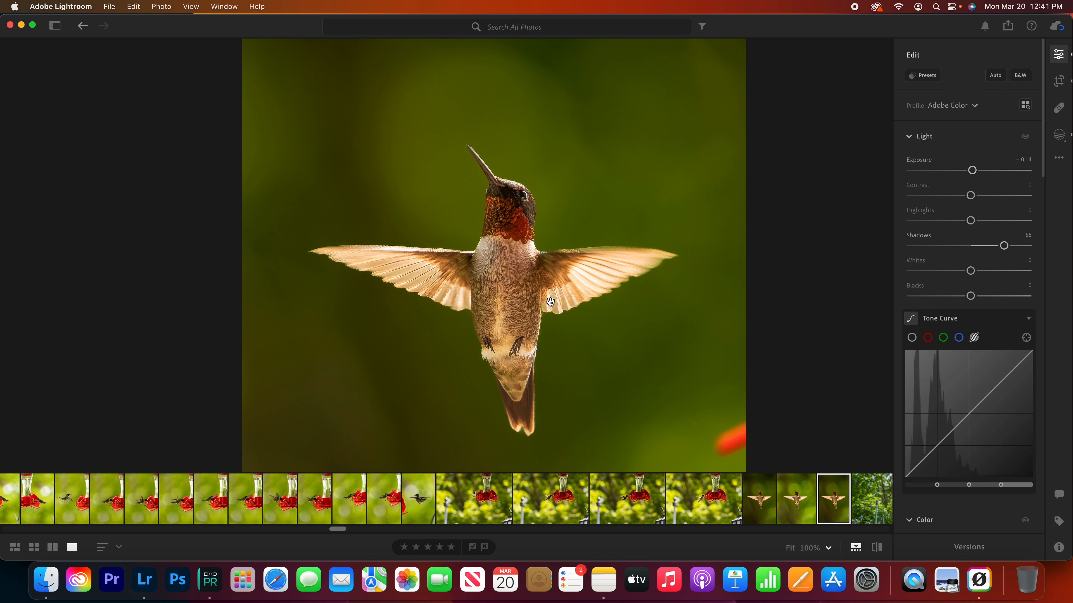
pyautogui.click(764, 512)
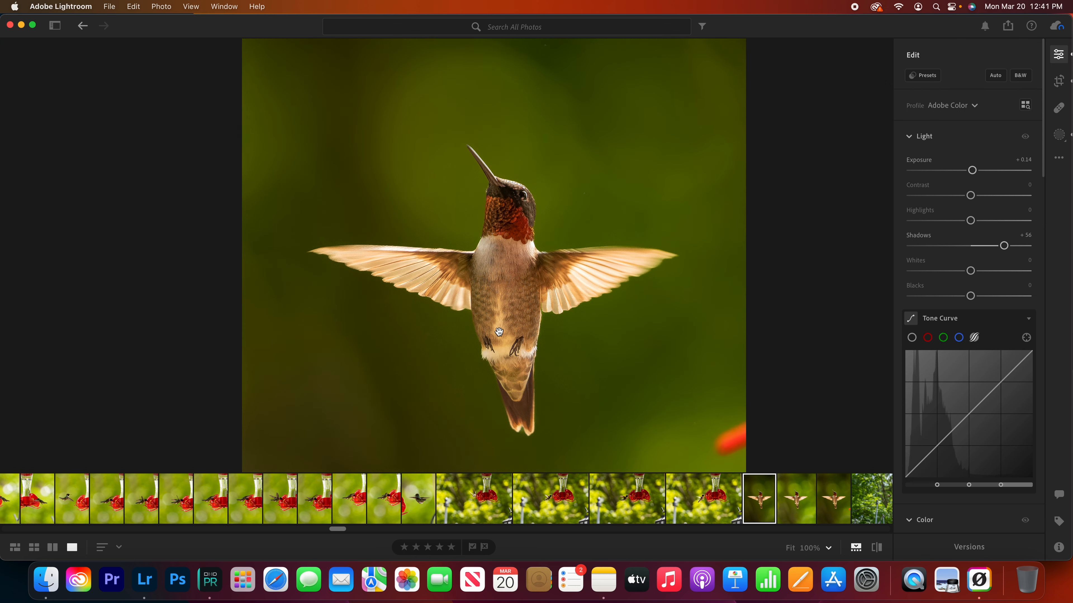
pyautogui.scroll(-15, 975, 304)
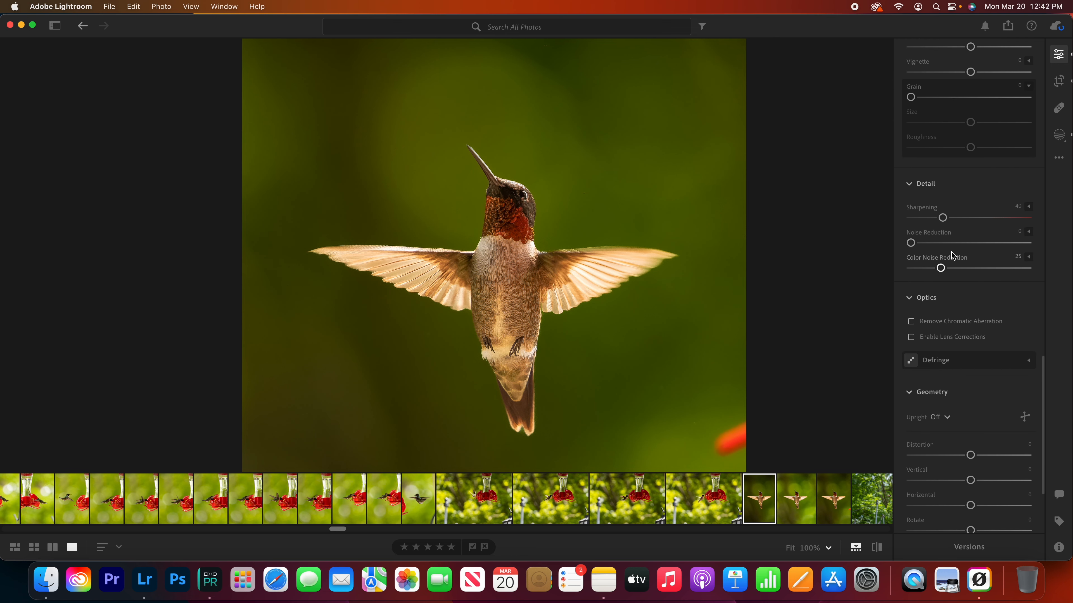
pyautogui.moveTo(941, 217); pyautogui.dragTo(440, 197)
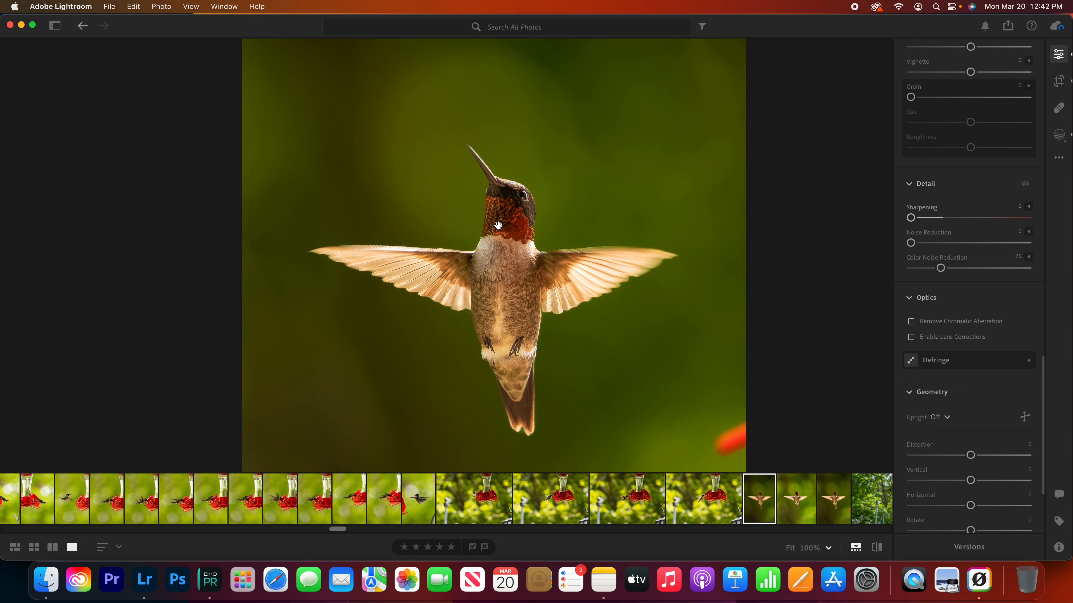
# Set Sharpening to 0 on the third of the three adjacent hummingbird versions
pyautogui.scroll(10, 510, 218)
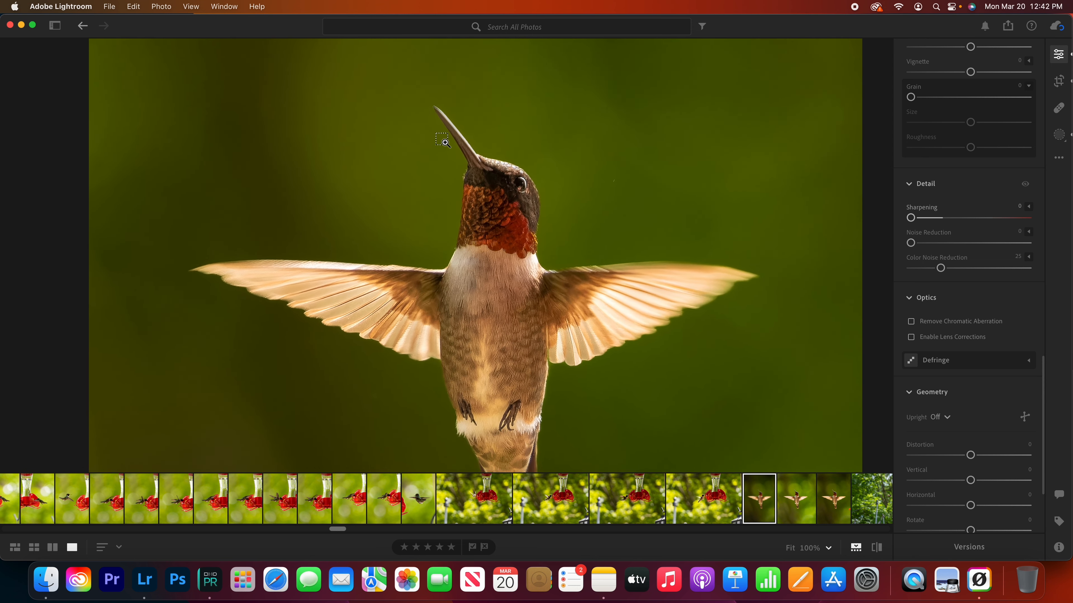
pyautogui.scroll(4, 443, 142)
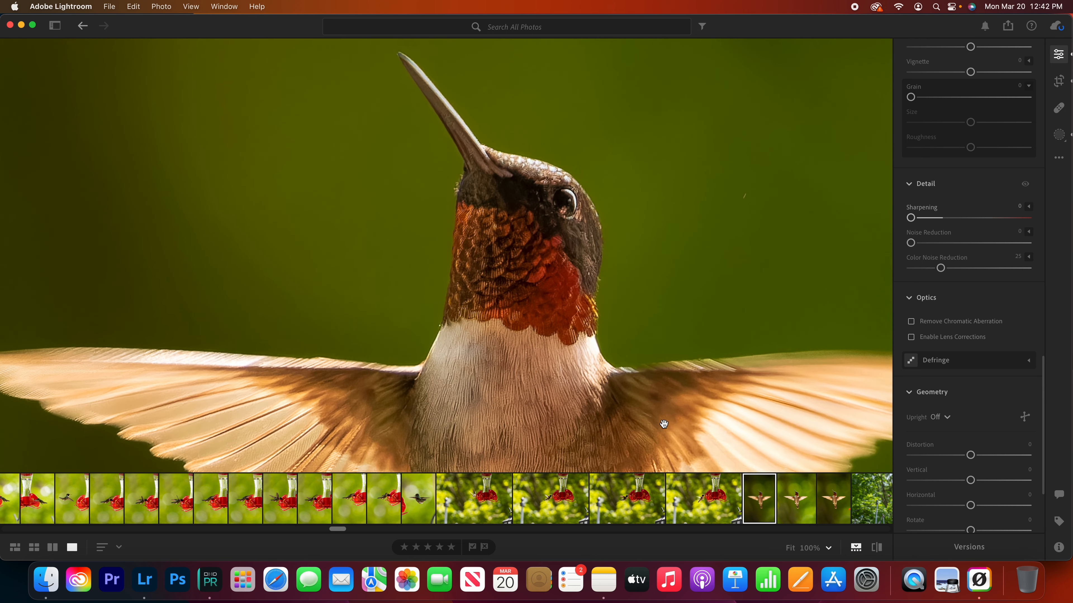
pyautogui.click(828, 511)
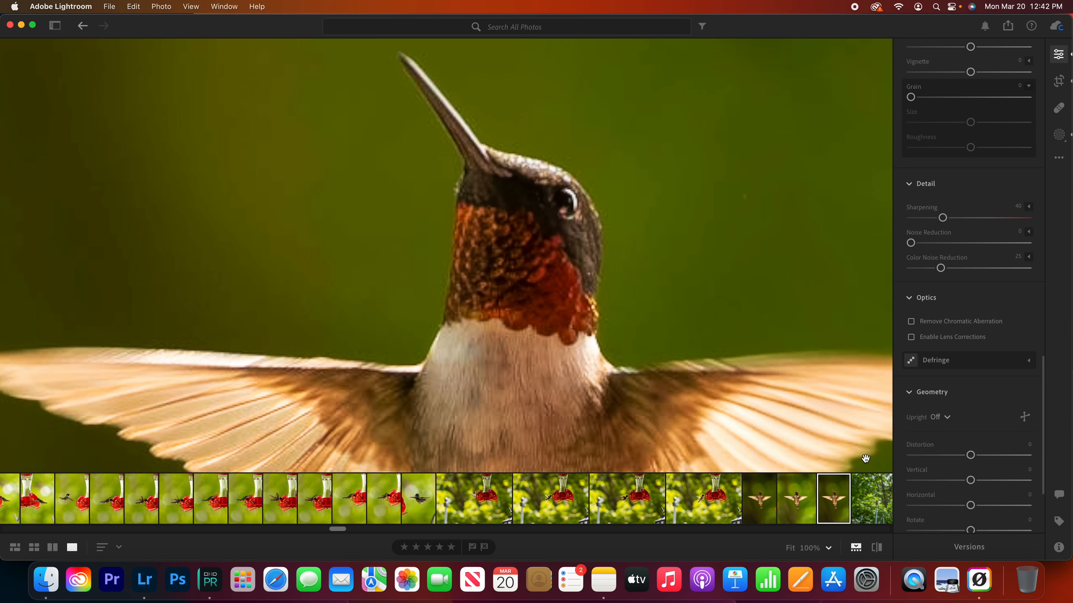
pyautogui.moveTo(942, 217); pyautogui.dragTo(765, 200)
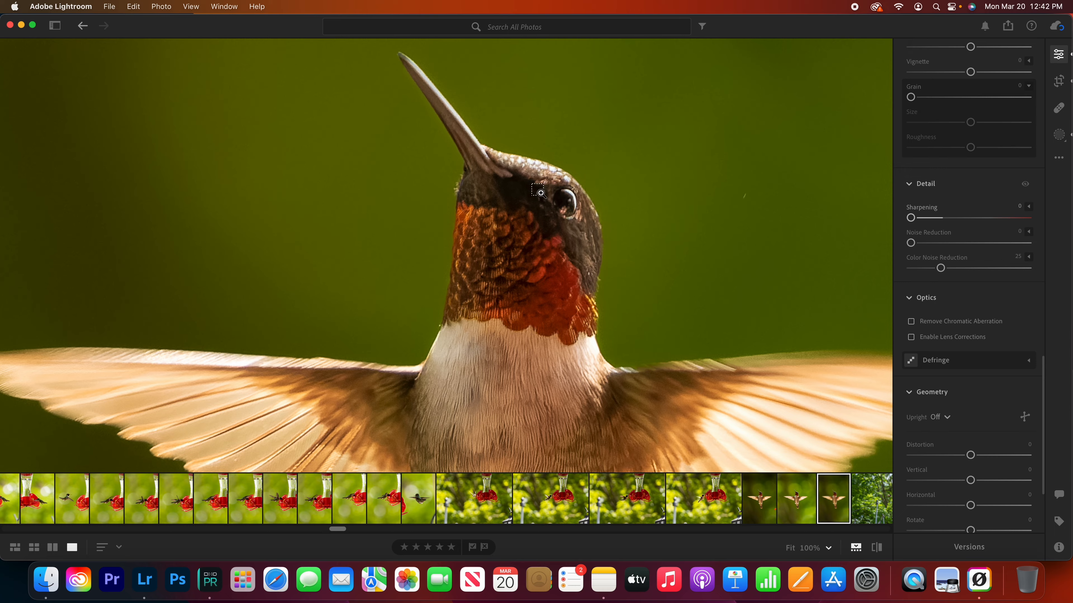
# Compare the head and throat feathers in the two unsharpened hummingbird versions, then view the whole bird
pyautogui.scroll(6, 539, 191)
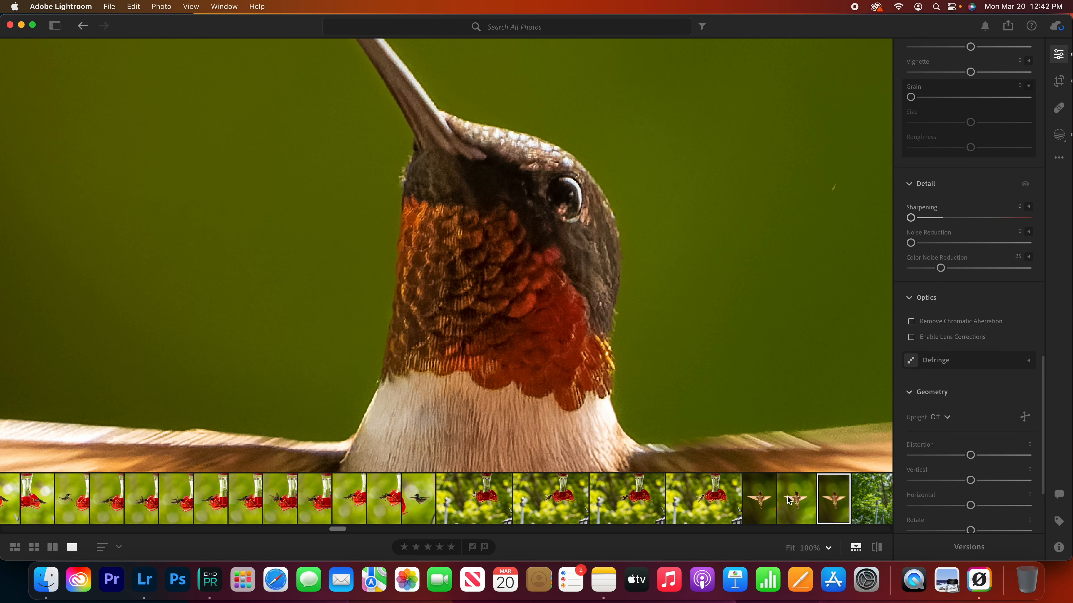
pyautogui.click(755, 488)
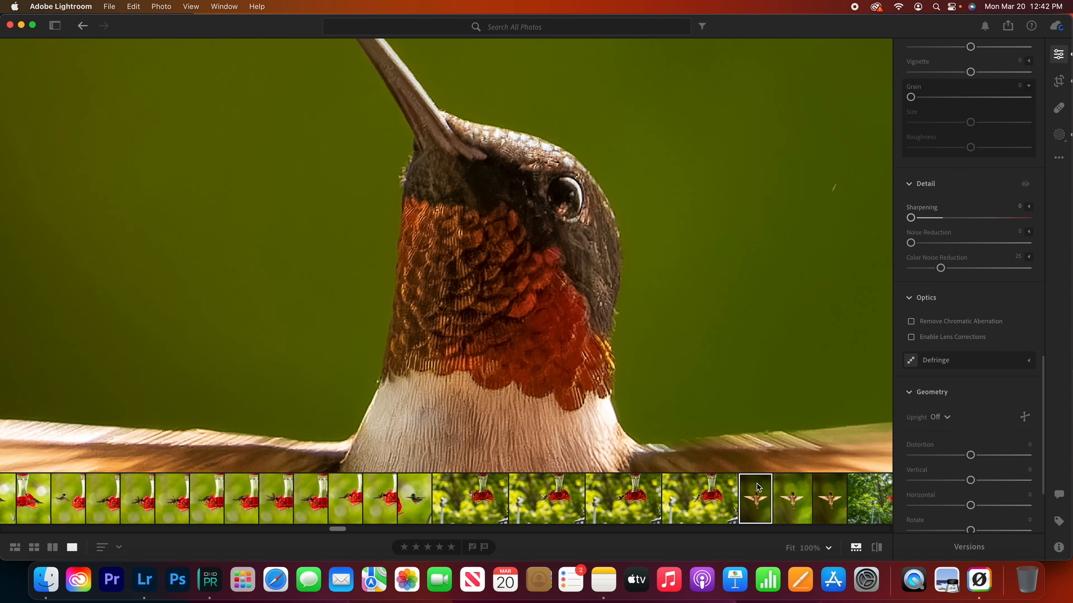
pyautogui.click(822, 500)
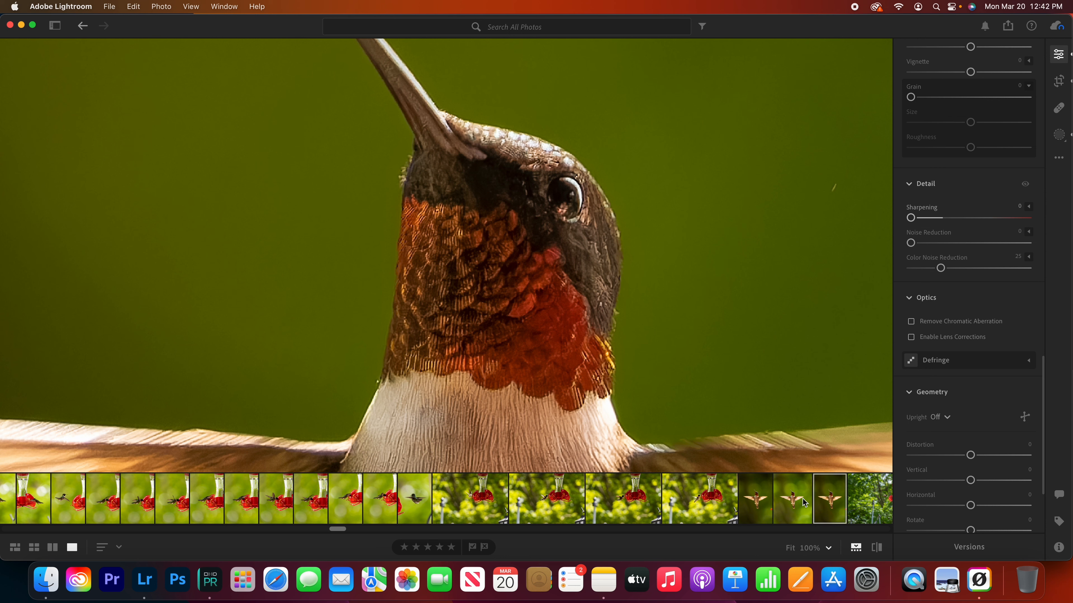
pyautogui.click(759, 506)
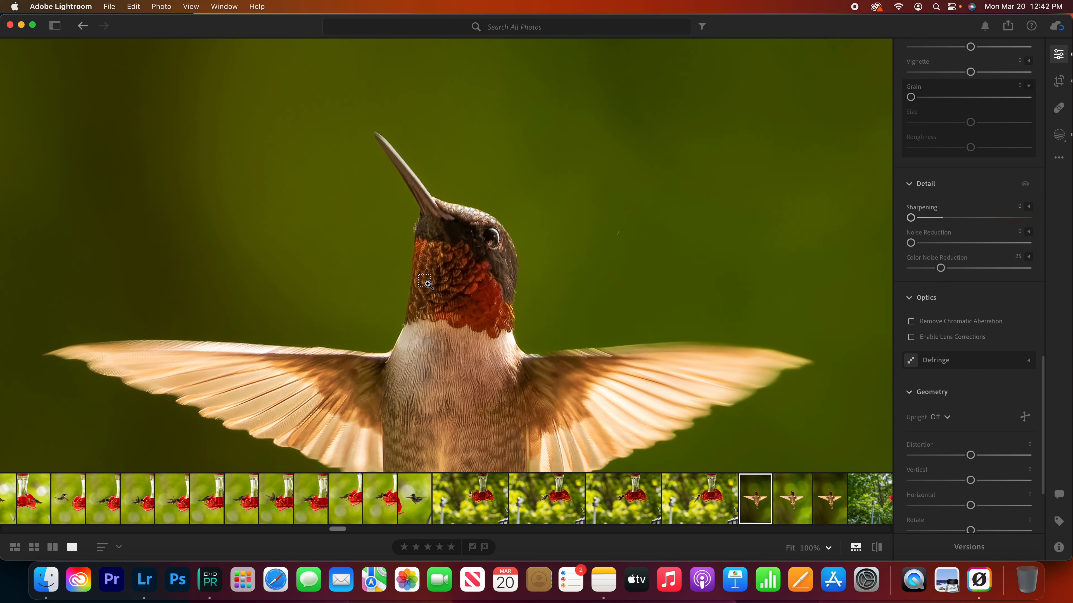
pyautogui.scroll(-8, 427, 284)
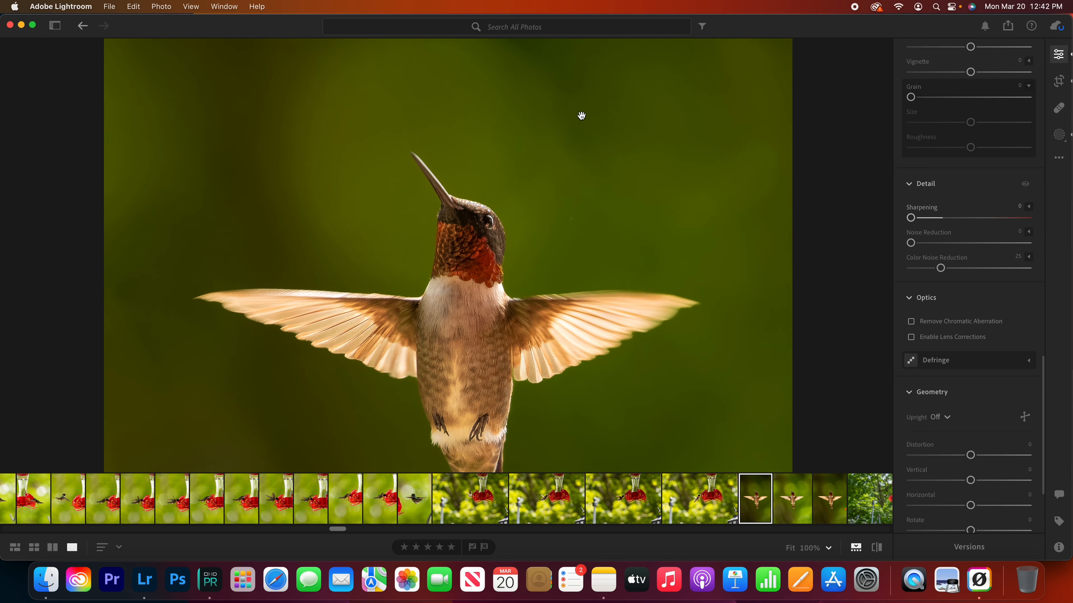
pyautogui.scroll(-6, 425, 291)
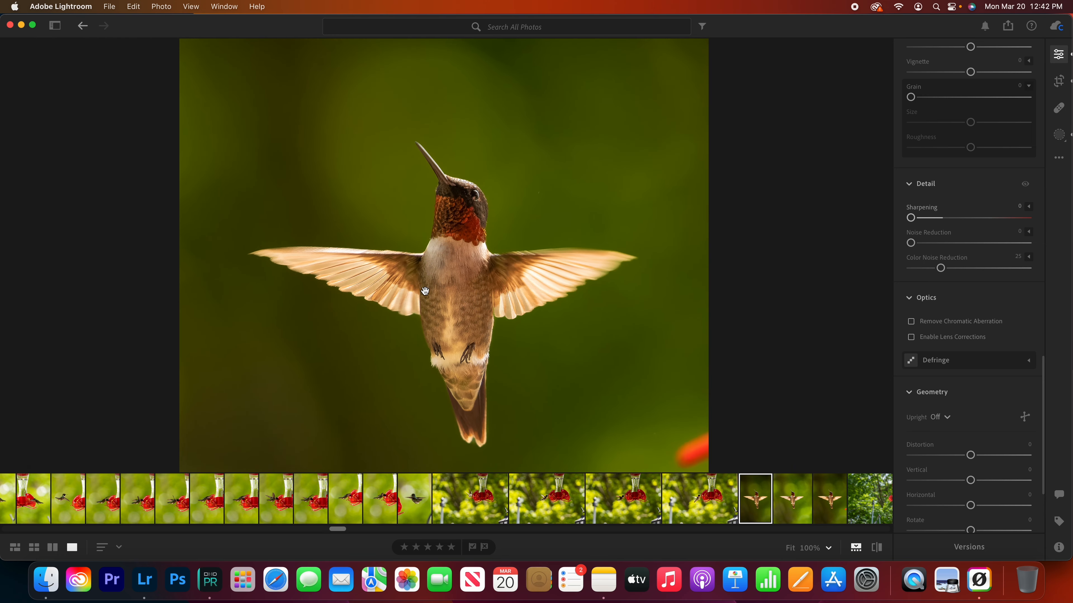
pyautogui.scroll(-2, 425, 291)
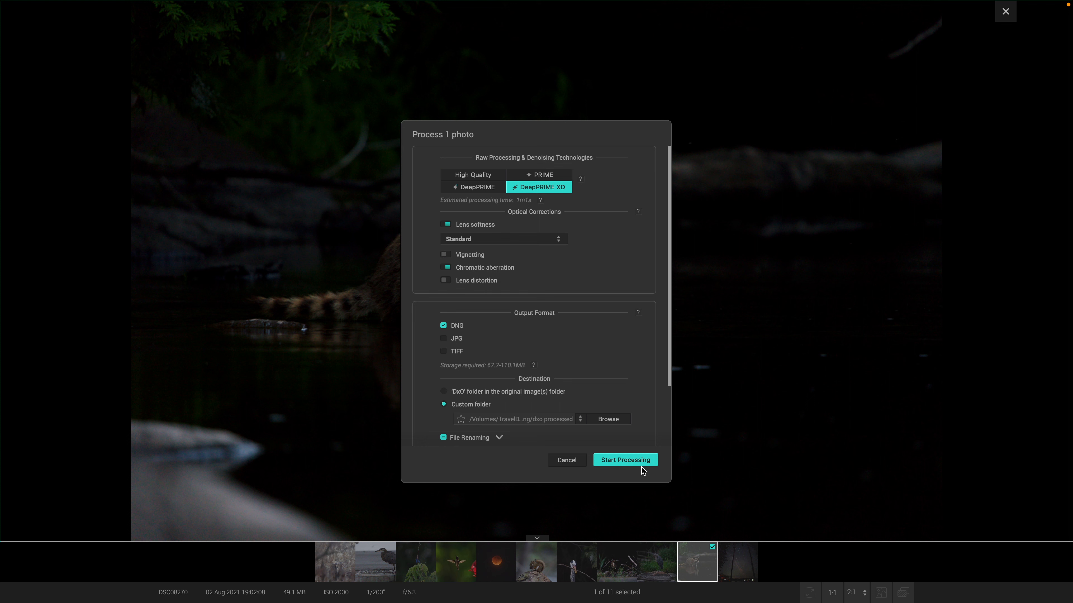
# In DxO PureRAW, process the raccoon photo DSC08270 to DNG with DeepPRIME XD and open the results
pyautogui.click(625, 460)
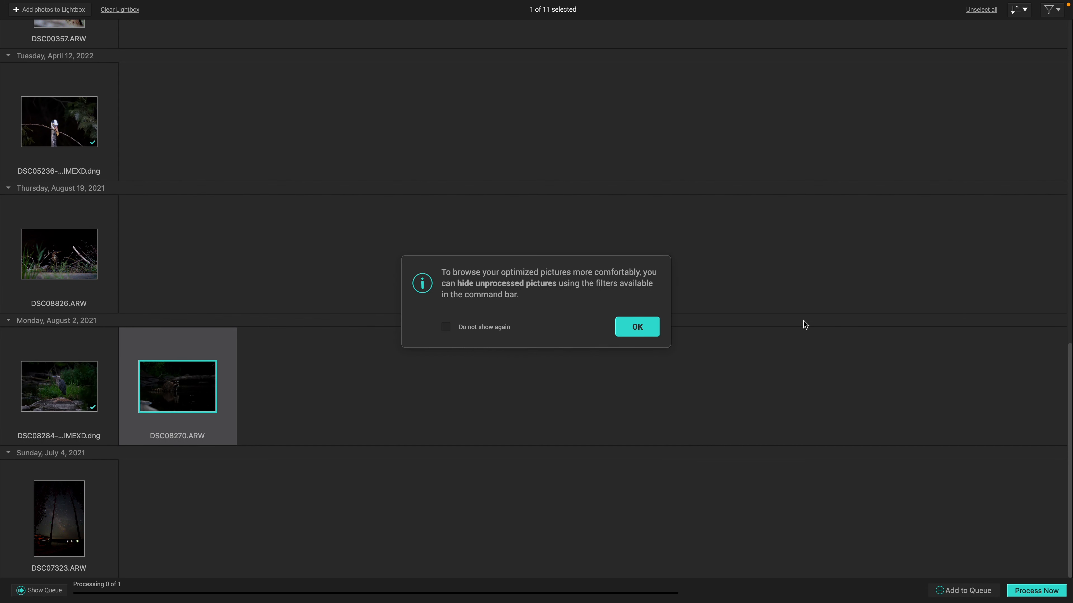
pyautogui.click(641, 330)
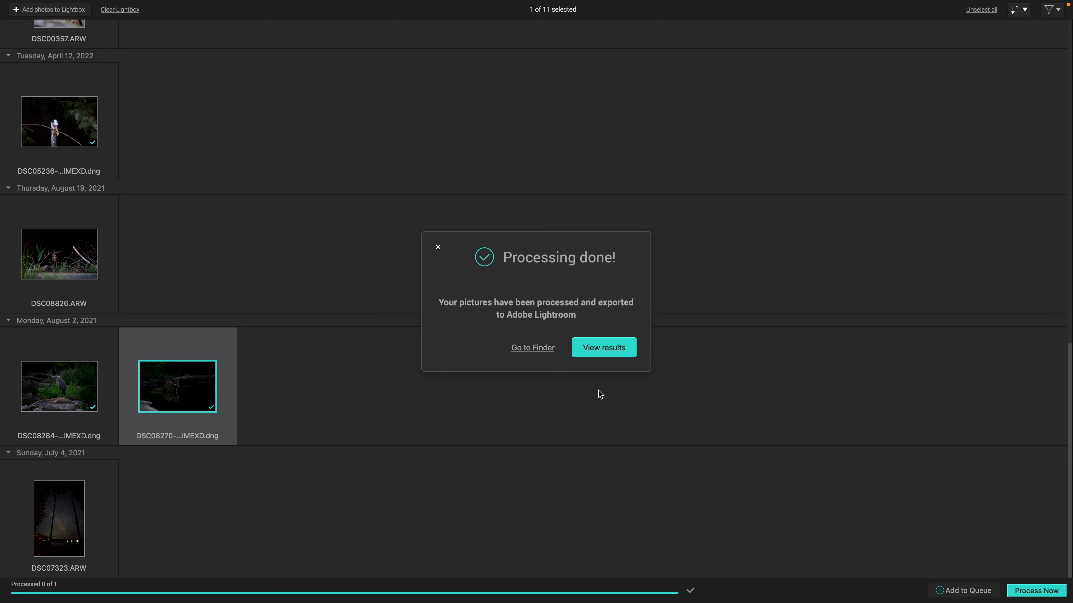
pyautogui.click(595, 349)
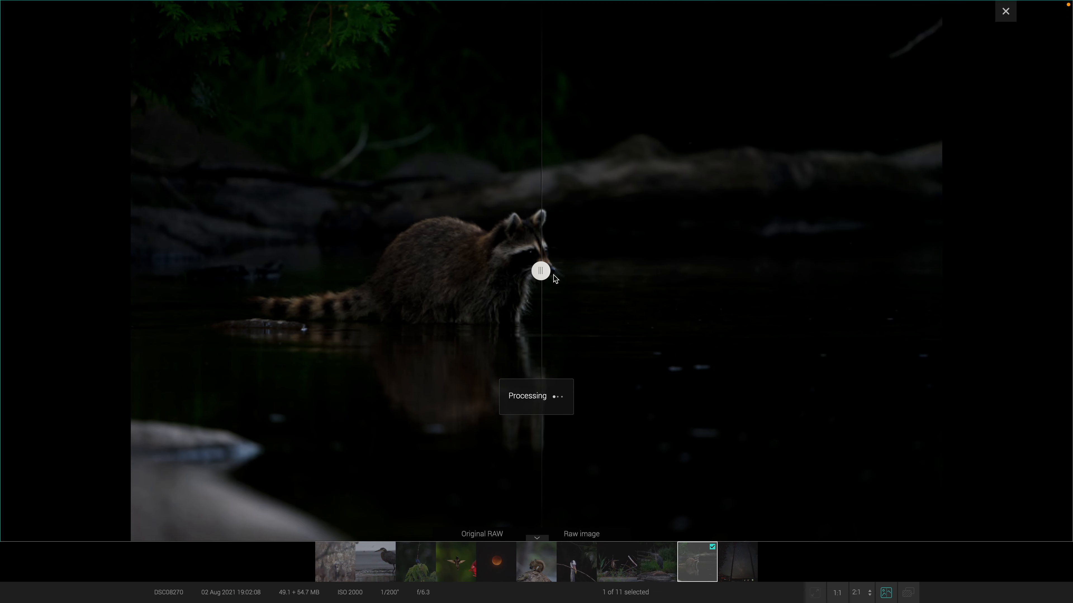
# Compare noise and fur detail between the raccoon's original RAW and processed DNG at 200%, then with more of the scene in view
pyautogui.scroll(5, 553, 280)
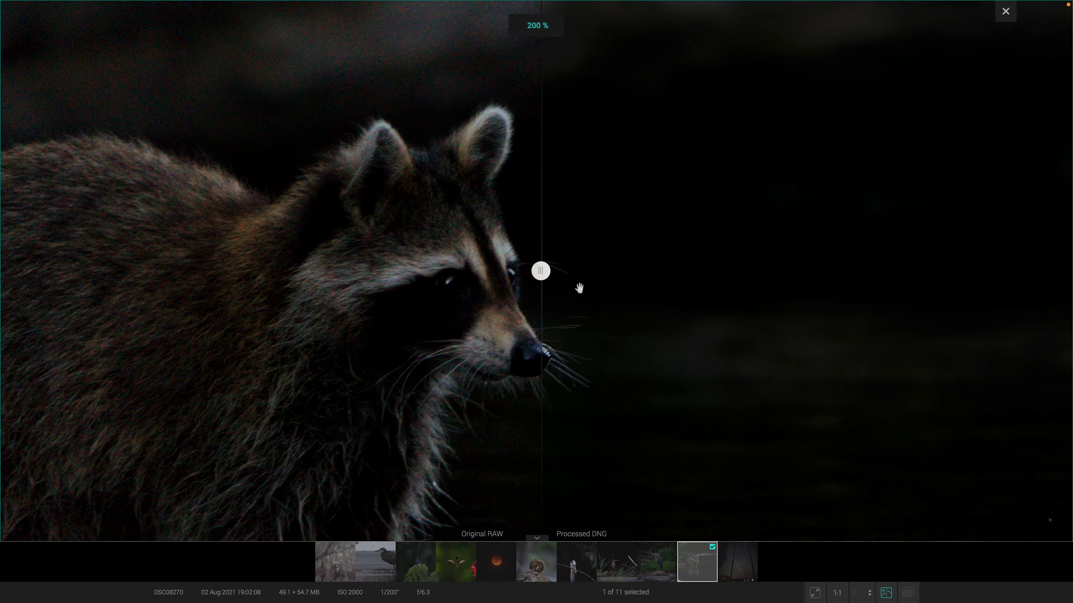
pyautogui.moveTo(541, 271); pyautogui.dragTo(201, 271)
pyautogui.moveTo(377, 286); pyautogui.dragTo(443, 255)
pyautogui.moveTo(200, 271); pyautogui.dragTo(738, 271)
pyautogui.moveTo(425, 330); pyautogui.dragTo(469, 297)
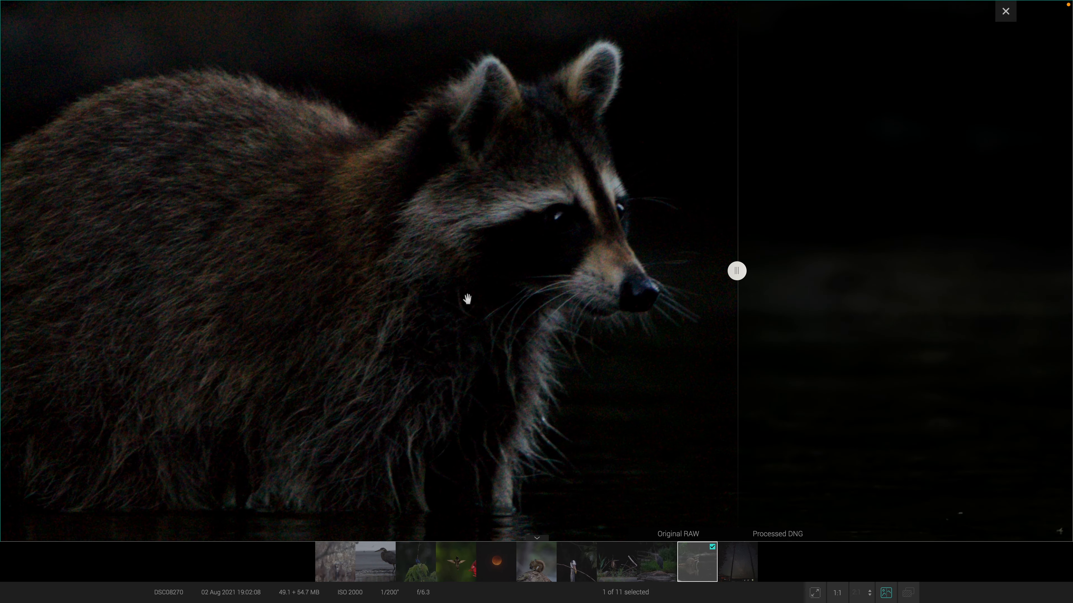
pyautogui.moveTo(737, 271); pyautogui.dragTo(122, 272)
pyautogui.scroll(-3, 379, 276)
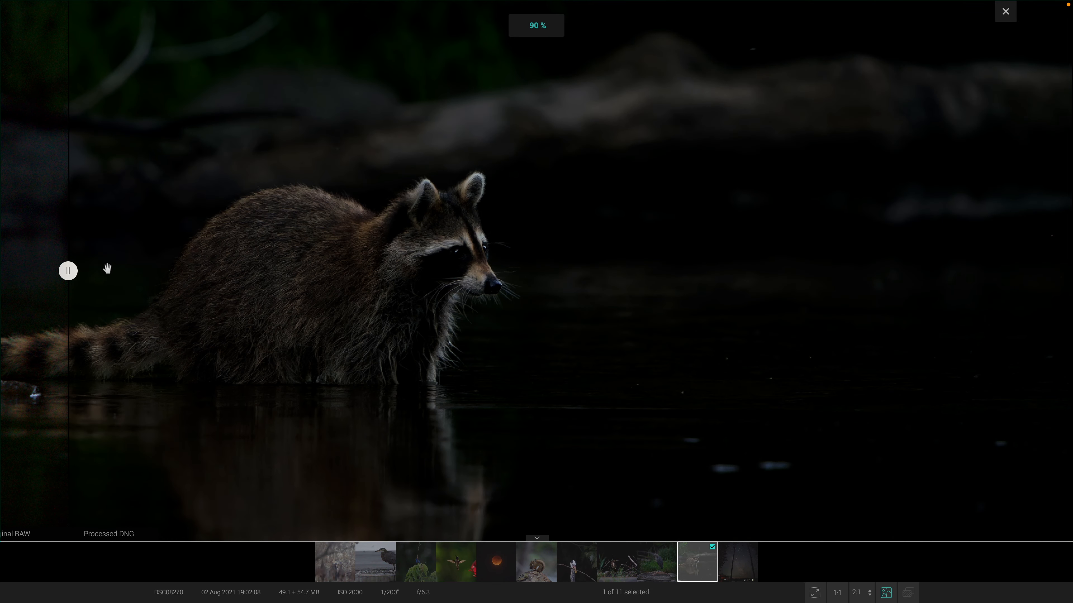
pyautogui.moveTo(93, 271); pyautogui.dragTo(112, 300)
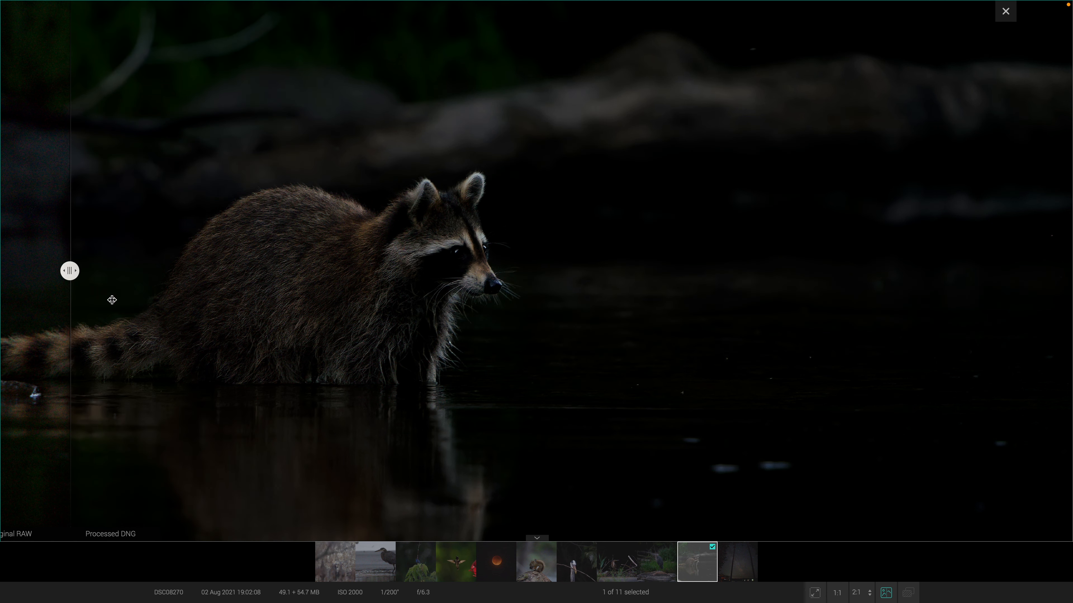
pyautogui.scroll(-5, 254, 274)
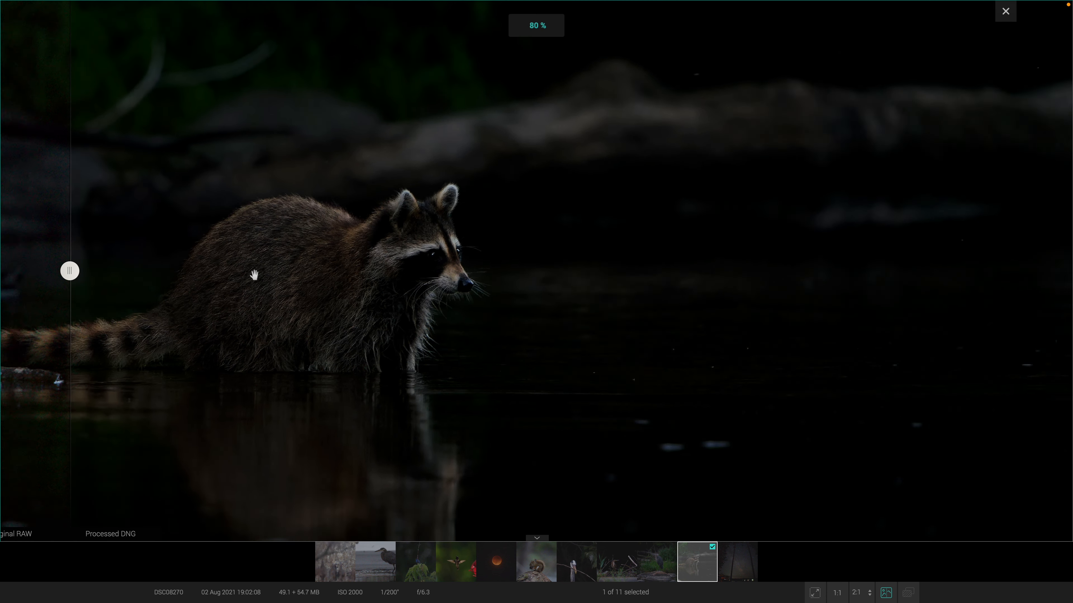
pyautogui.press('Escape')
pyautogui.press('Return')
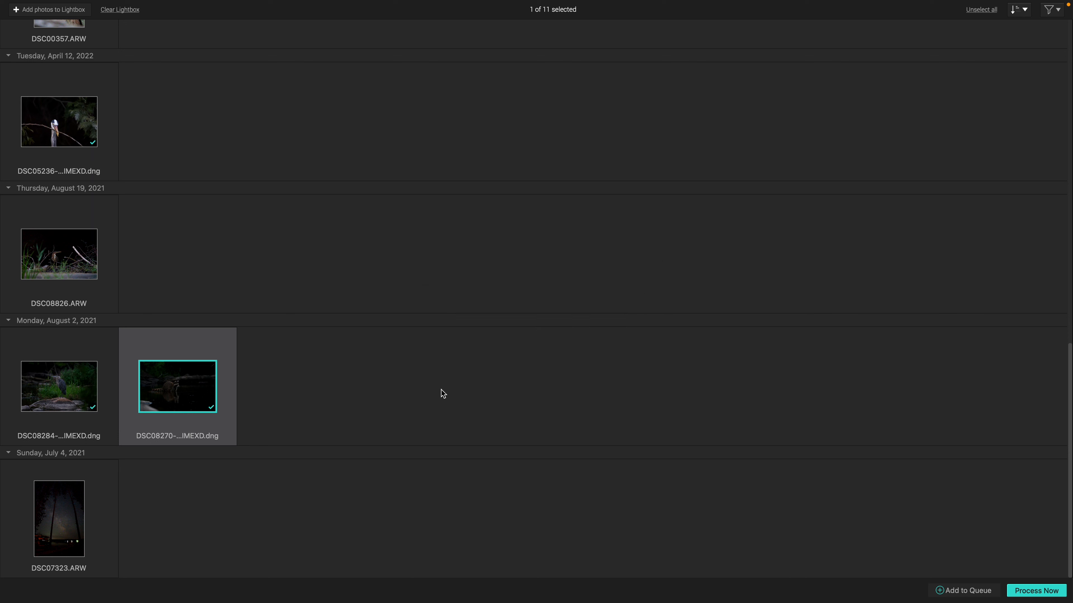
# Export the processed raccoon DNG to Lightroom, open it in the single-photo view and show its file information
pyautogui.rightClick(207, 375)
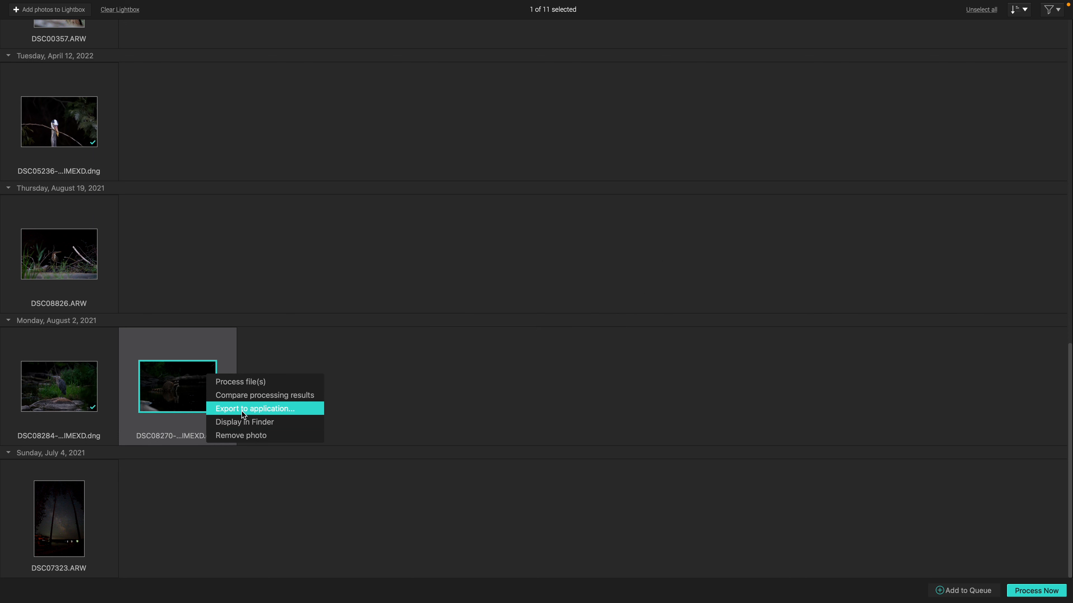
pyautogui.click(250, 413)
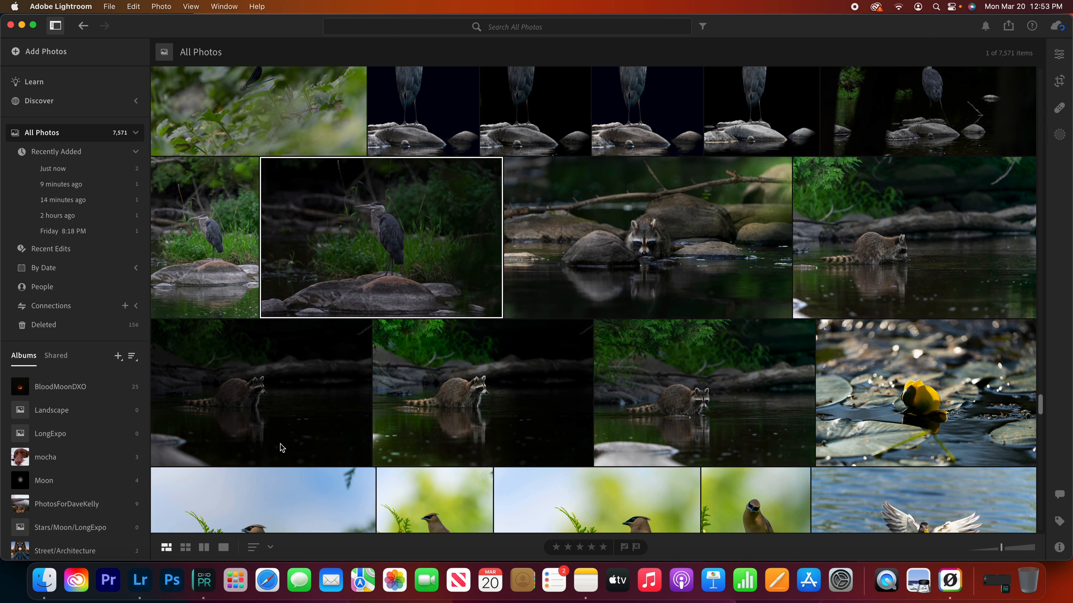
pyautogui.doubleClick(287, 430)
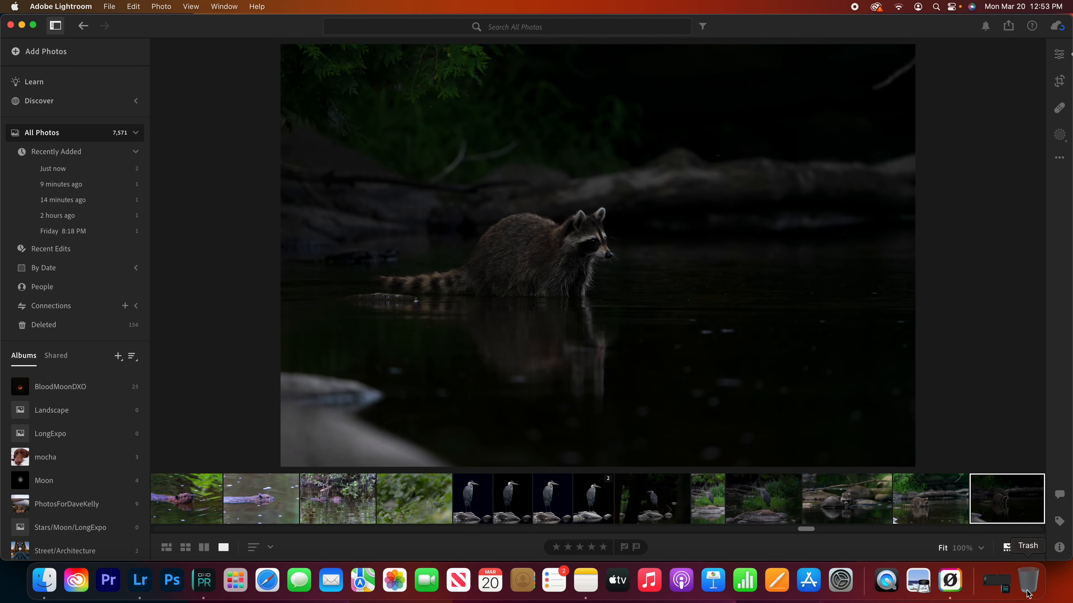
pyautogui.click(1059, 547)
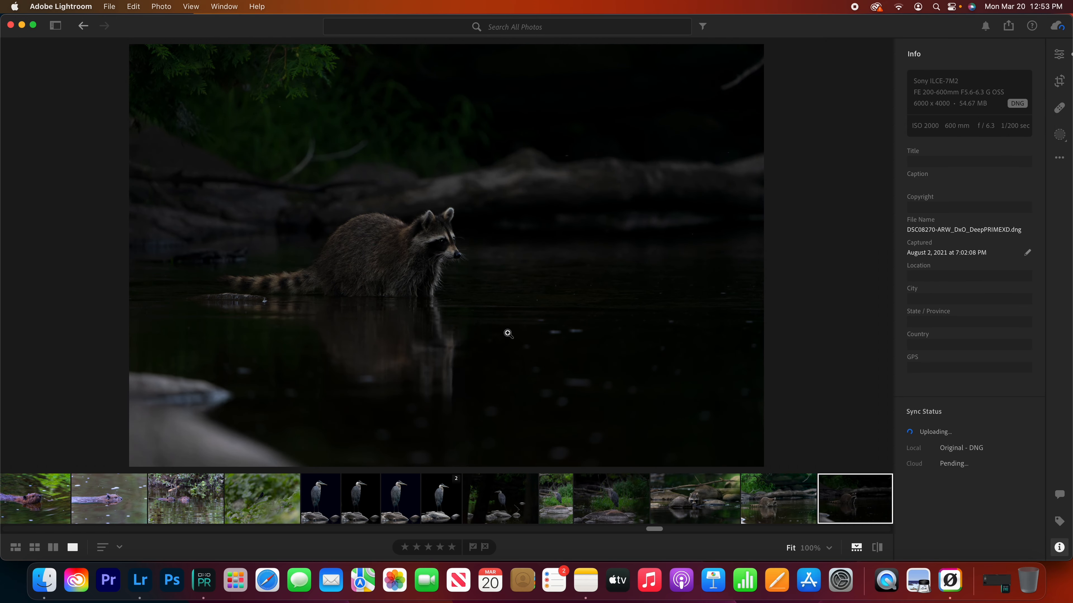
# Choose and copy the edit settings from the earlier edited raccoon version, DSC08270-ARW_DxO_DeepPRIME.dng
pyautogui.click(441, 251)
pyautogui.press('Right')
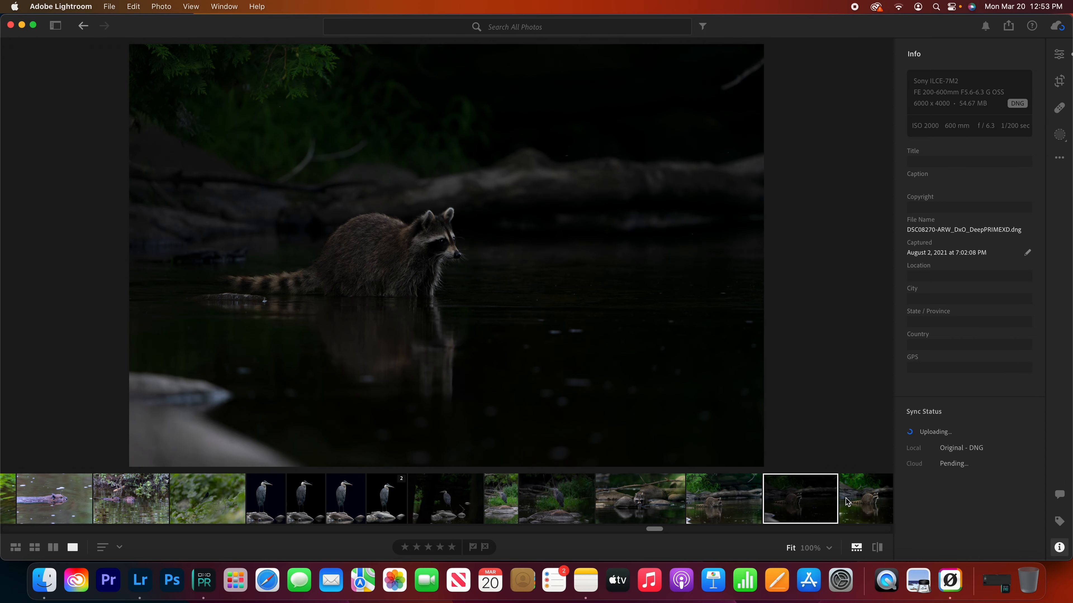
pyautogui.click(1059, 157)
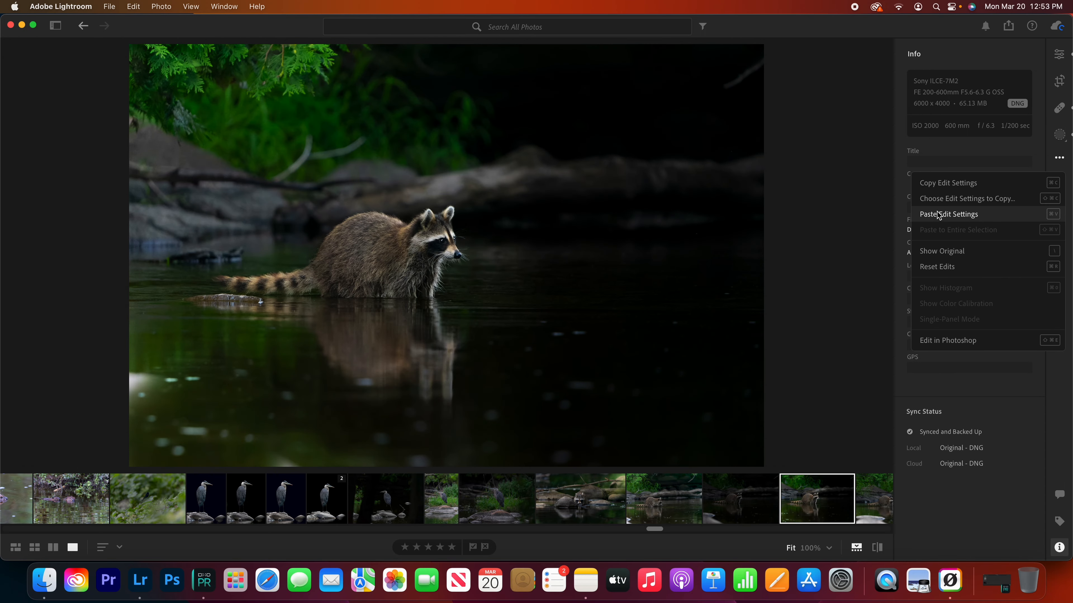
pyautogui.click(940, 200)
pyautogui.click(448, 243)
pyautogui.click(440, 277)
pyautogui.click(448, 261)
pyautogui.click(620, 446)
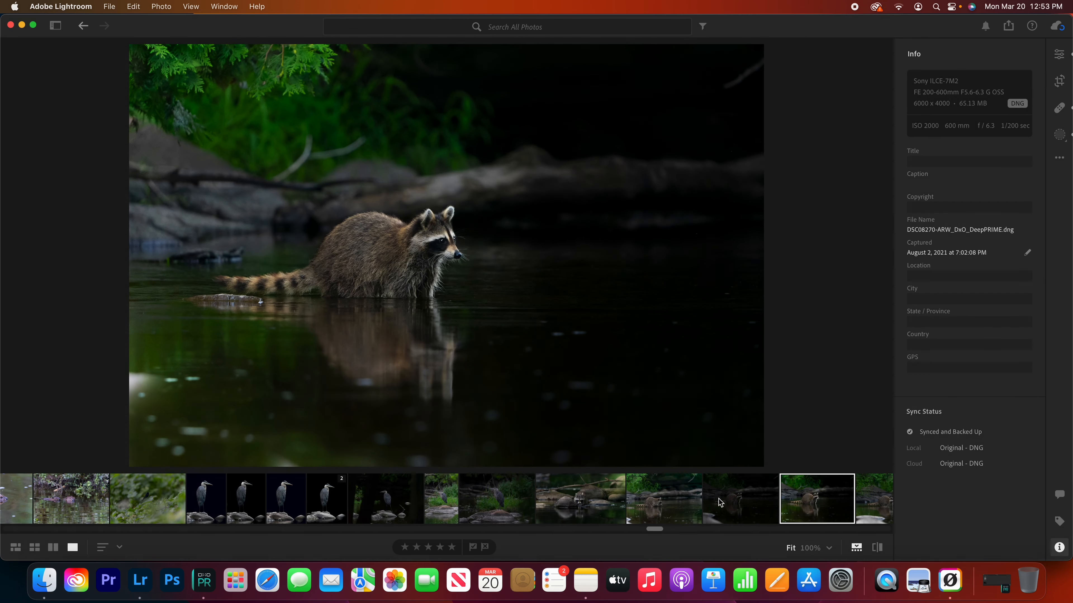
# Paste the copied edit settings onto the new raccoon file DSC08270-ARW_DxO_DeepPRIMEXD.dng
pyautogui.press('Left')
pyautogui.click(1058, 163)
pyautogui.click(938, 213)
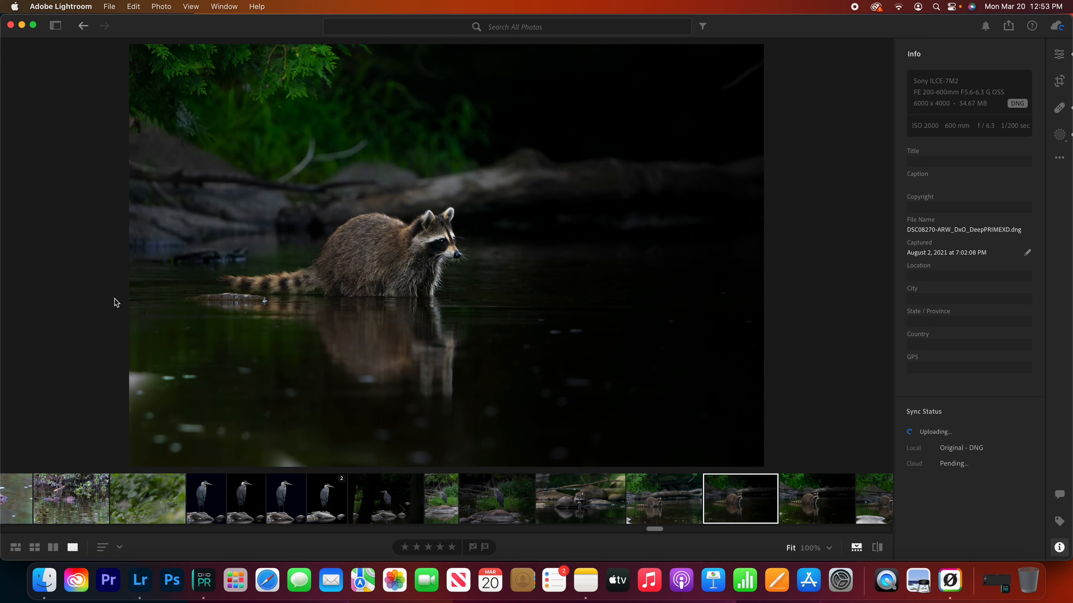
# Switch repeatedly between the DeepPRIME and DeepPRIME XD raccoon versions to compare them with the whole scene in view
pyautogui.click(877, 547)
pyautogui.click(807, 510)
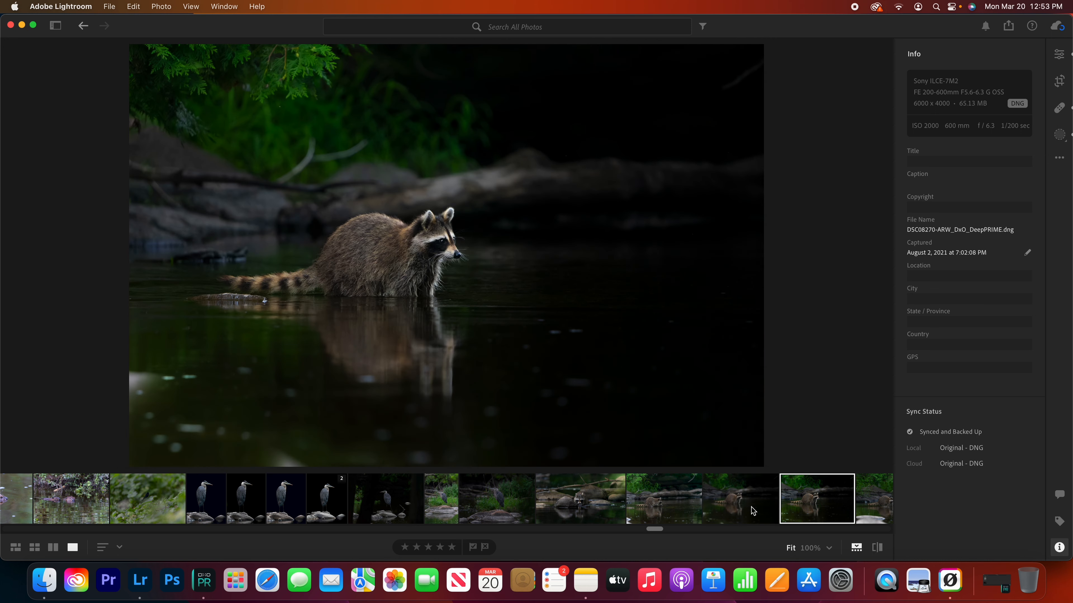
pyautogui.click(753, 511)
pyautogui.click(783, 510)
pyautogui.click(754, 509)
pyautogui.press('Right')
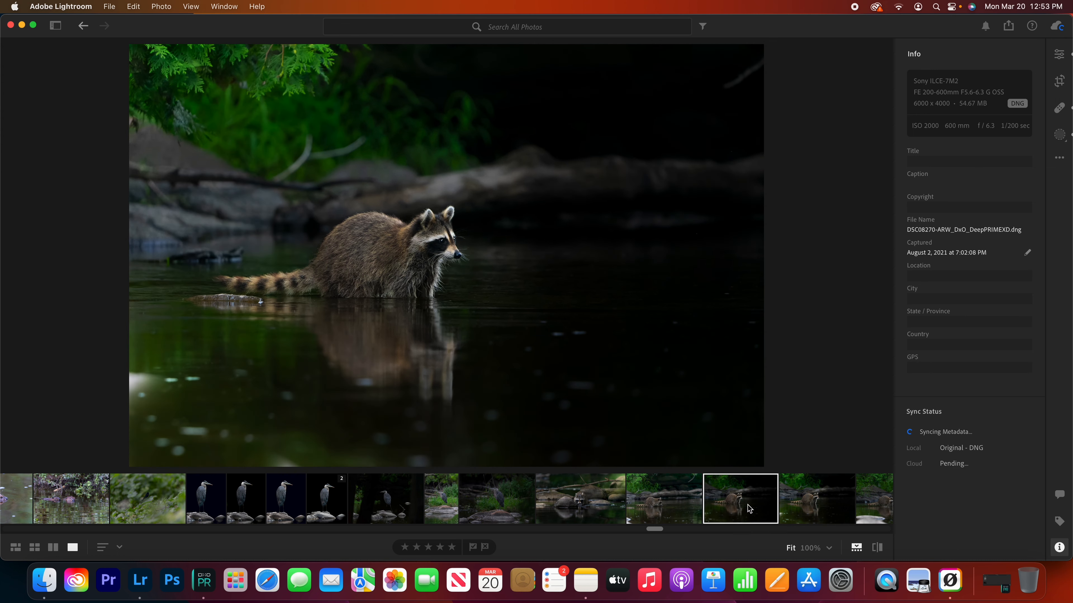
pyautogui.click(752, 509)
pyautogui.click(793, 508)
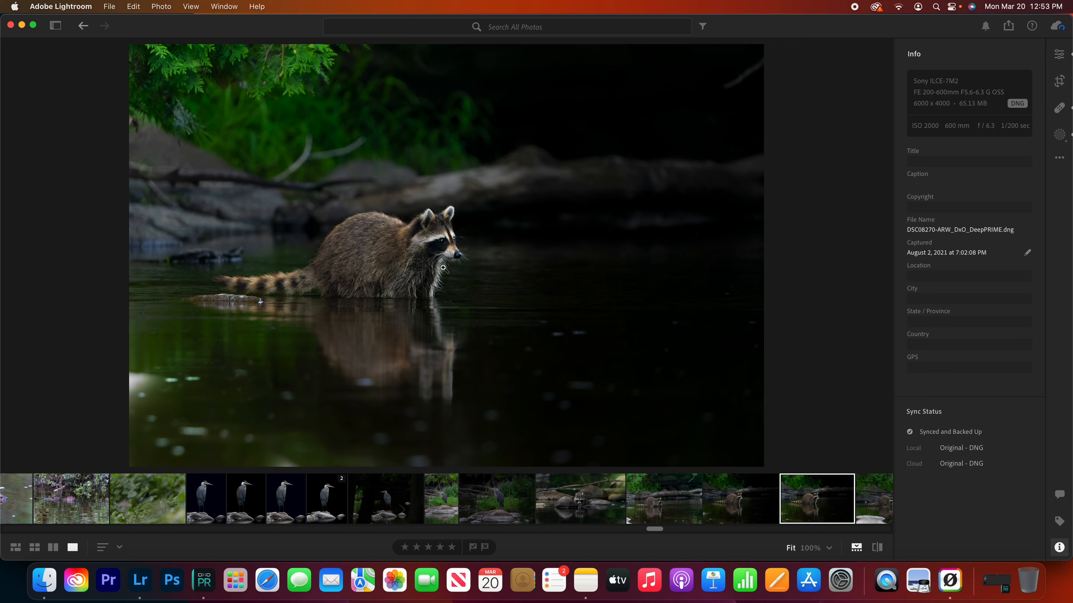
# Enlarge the raccoon and compare the DeepPRIME and DeepPRIME XD versions with its whole body in view
pyautogui.click(425, 227)
pyautogui.scroll(-10, 446, 283)
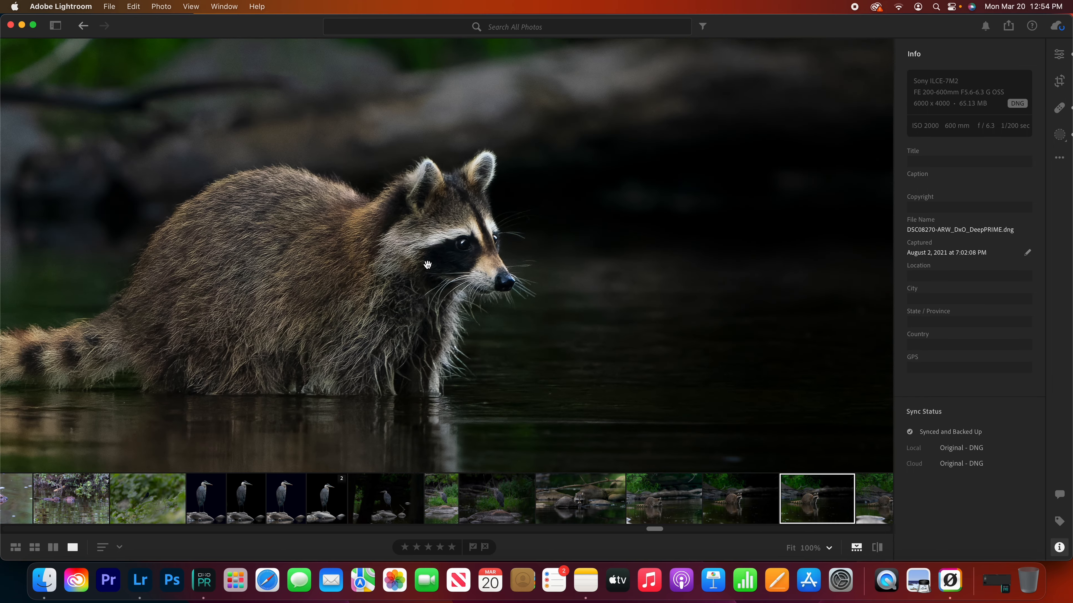
pyautogui.moveTo(426, 265); pyautogui.dragTo(484, 295)
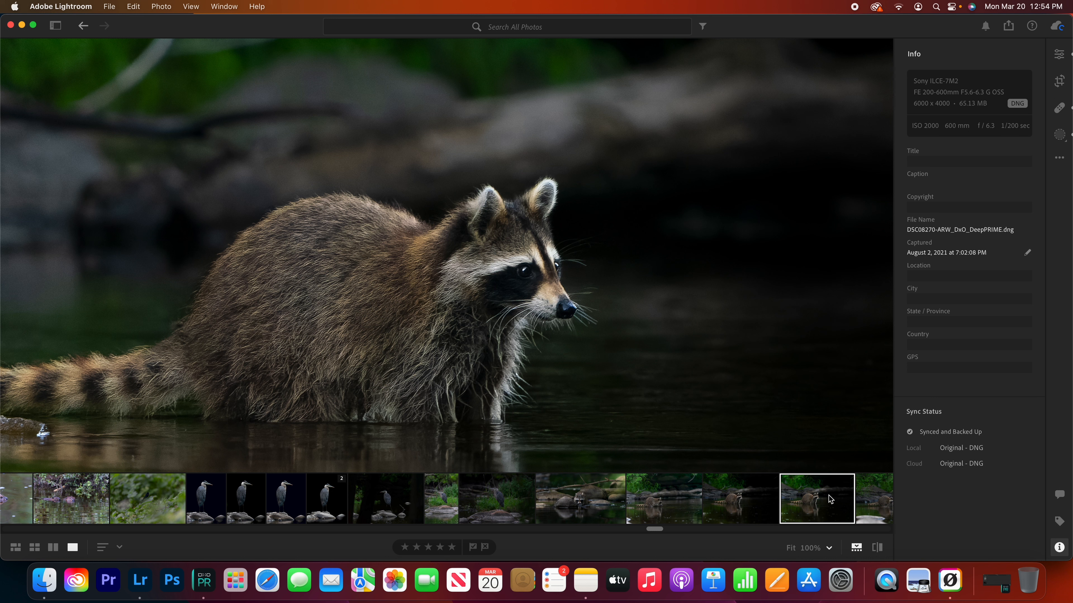
pyautogui.click(746, 507)
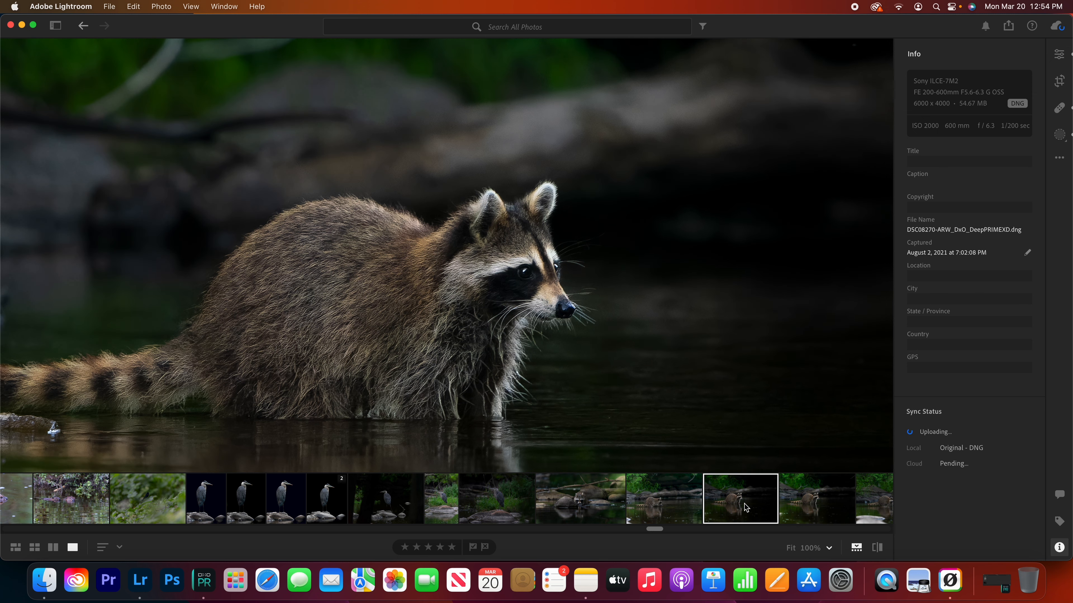
pyautogui.click(780, 503)
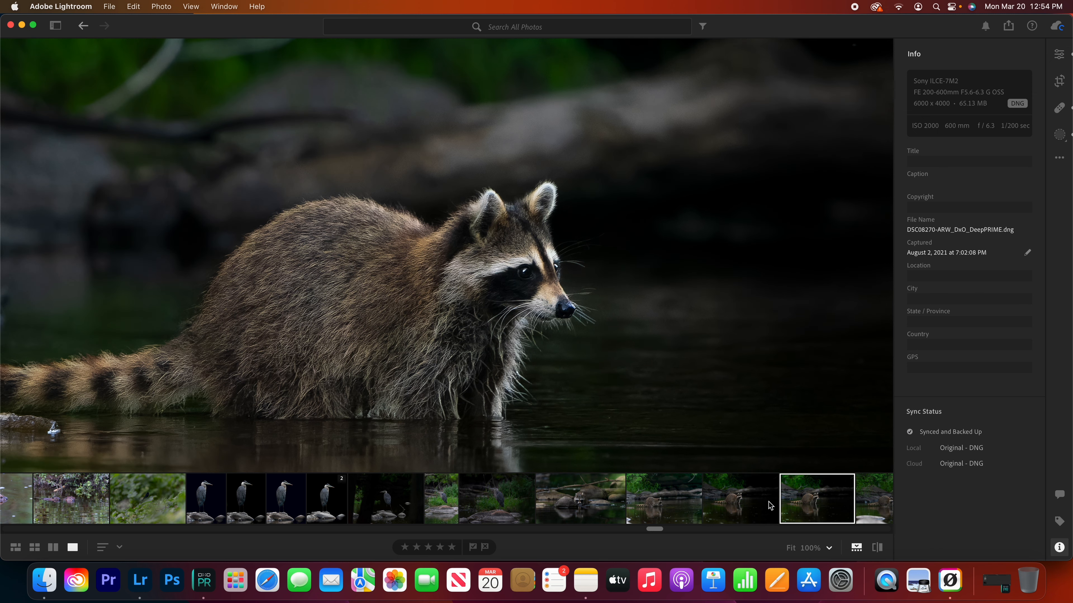
pyautogui.click(755, 504)
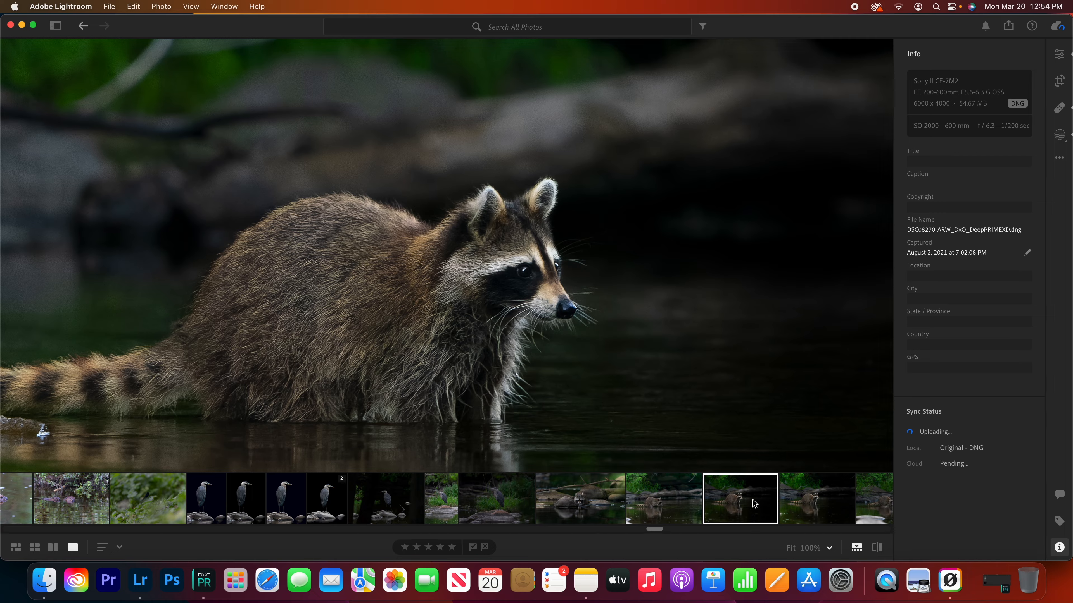
# Magnify the fur on the raccoon's back and shoulder and compare its detail between the DeepPRIME and DeepPRIME XD versions
pyautogui.click(334, 303)
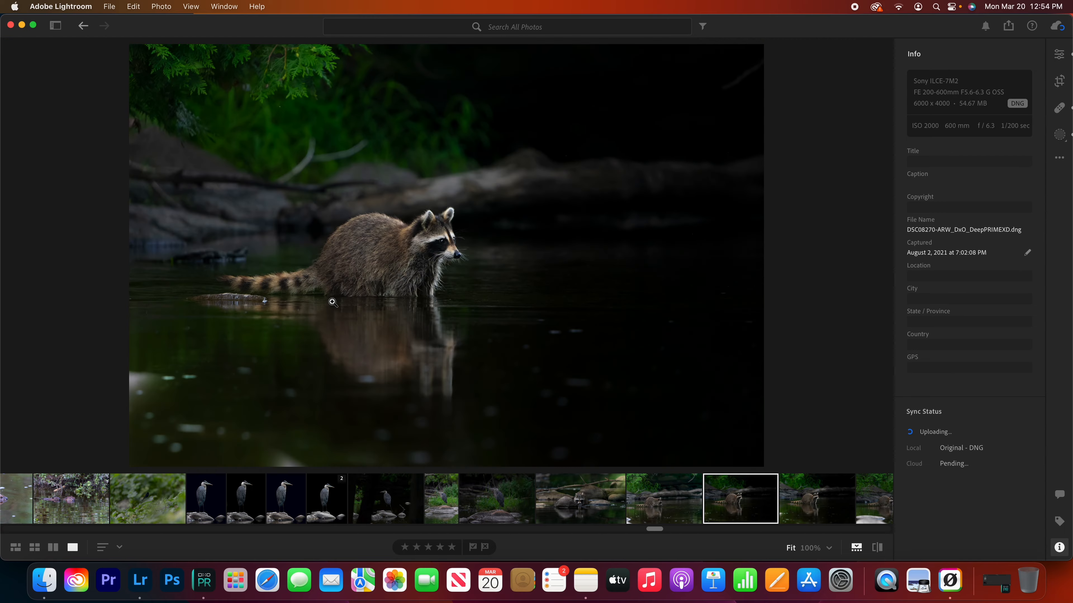
pyautogui.click(343, 265)
pyautogui.click(416, 222)
pyautogui.click(579, 301)
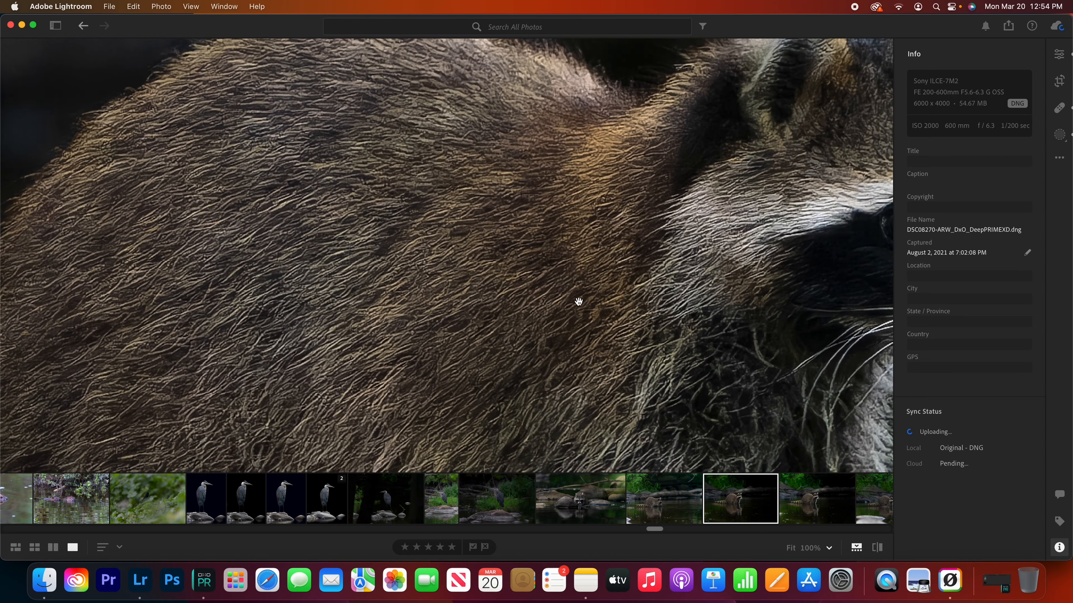
pyautogui.click(796, 498)
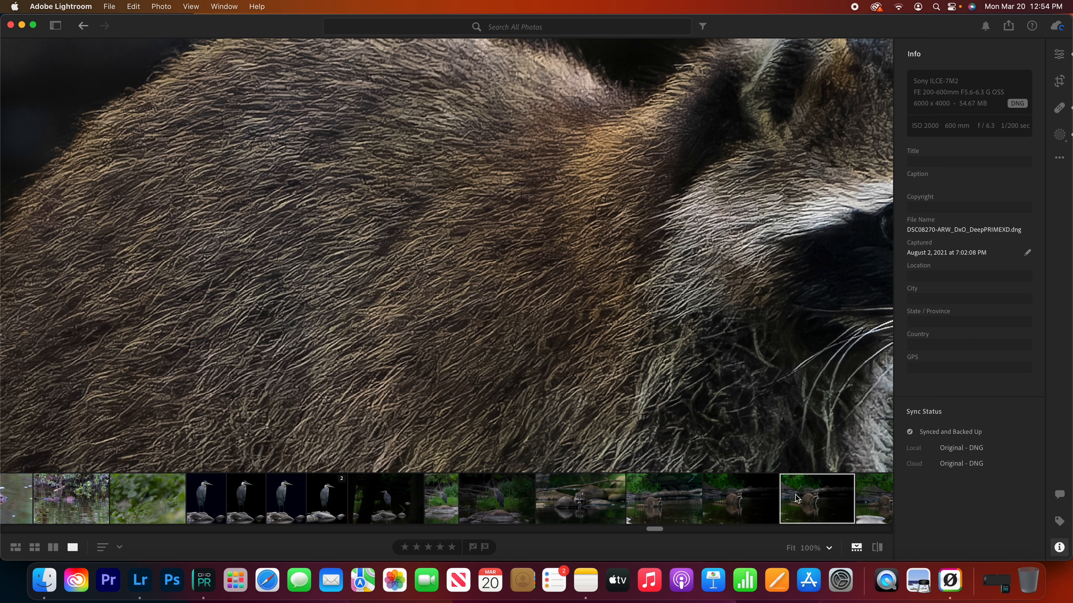
pyautogui.click(751, 500)
pyautogui.click(822, 497)
pyautogui.click(777, 495)
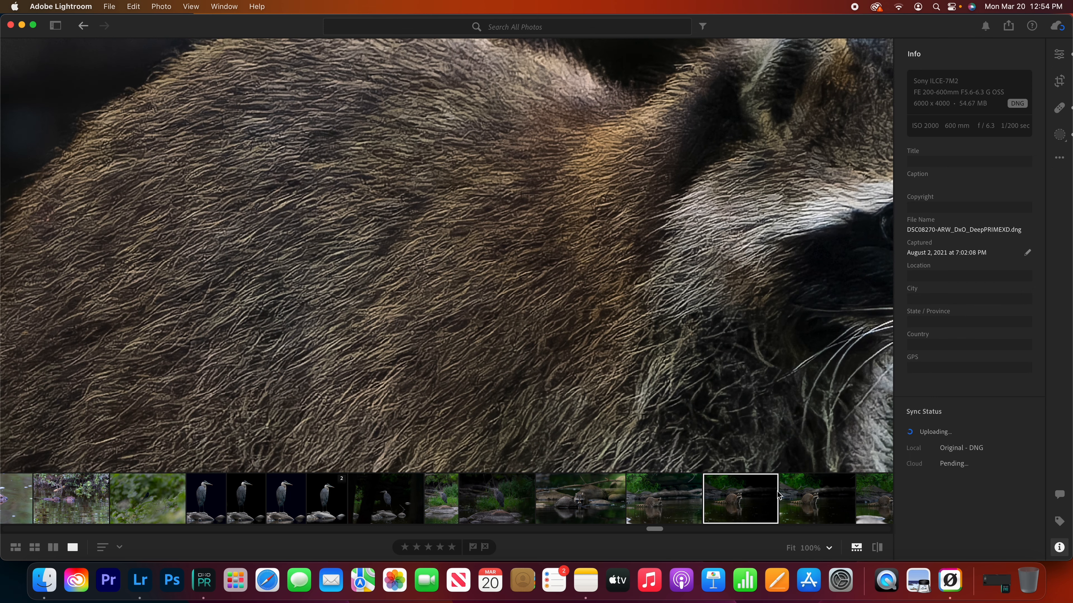
pyautogui.click(805, 496)
pyautogui.click(758, 497)
# Set Sharpening to 0 on the DeepPRIME XD raccoon version and on the DeepPRIME version
pyautogui.click(1058, 54)
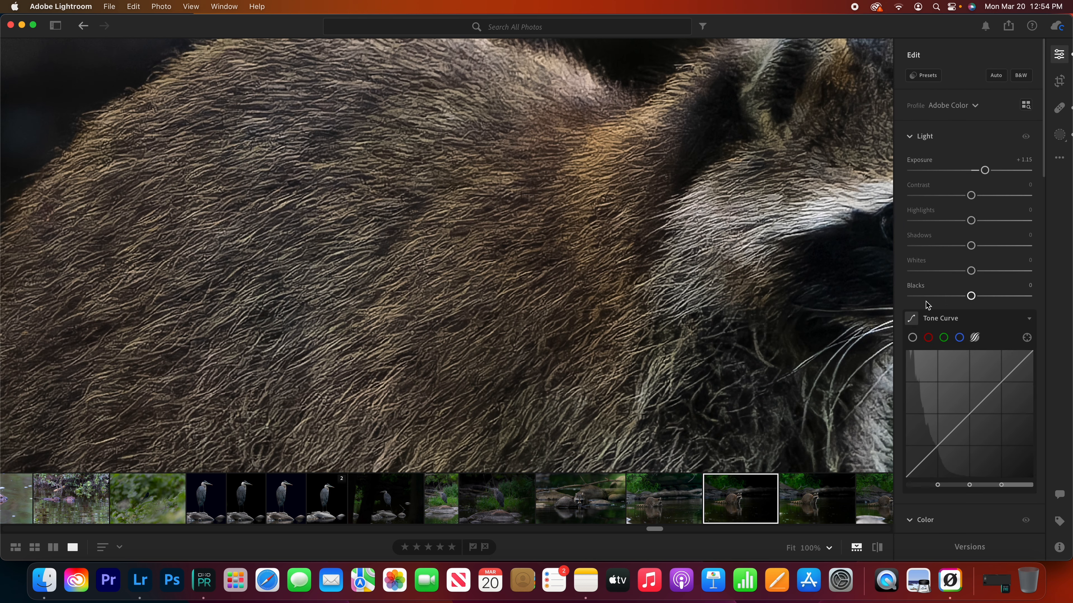
pyautogui.scroll(-5, 947, 324)
pyautogui.scroll(-15, 947, 296)
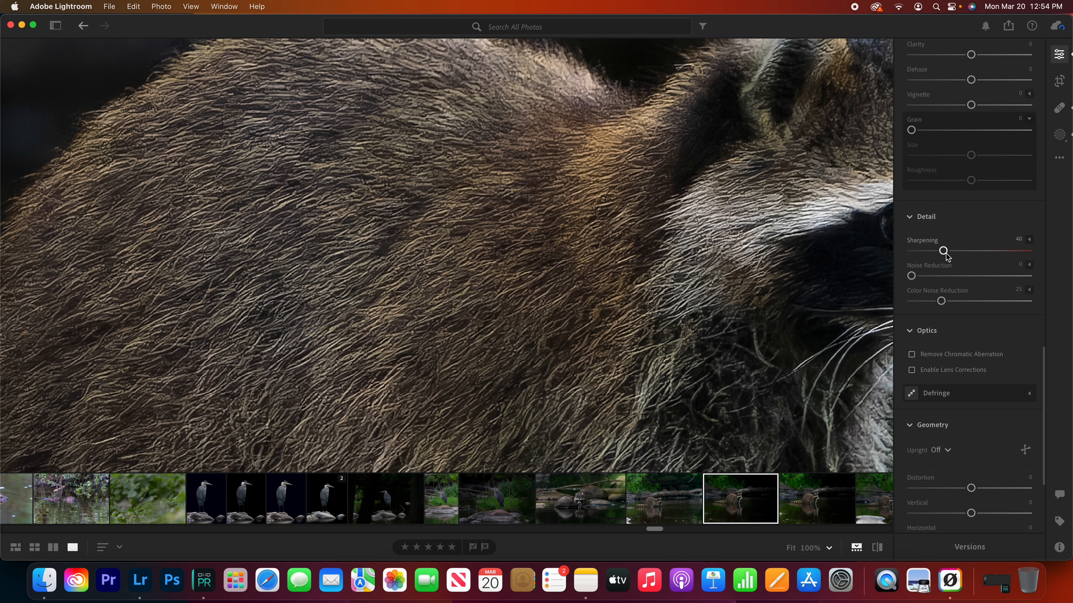
pyautogui.moveTo(943, 251); pyautogui.dragTo(911, 251)
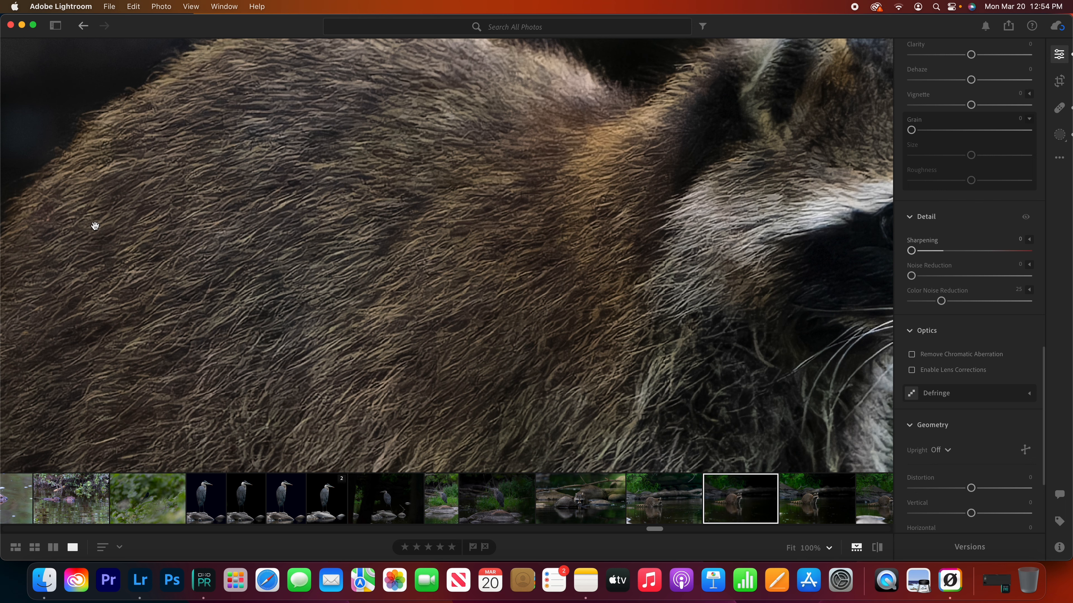
pyautogui.click(435, 267)
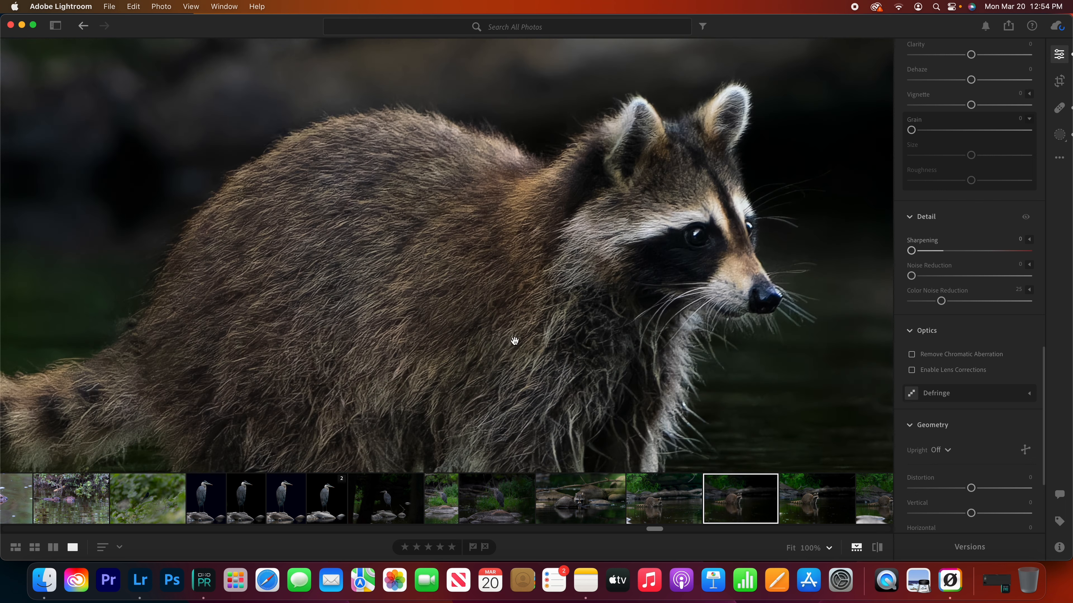
pyautogui.click(798, 515)
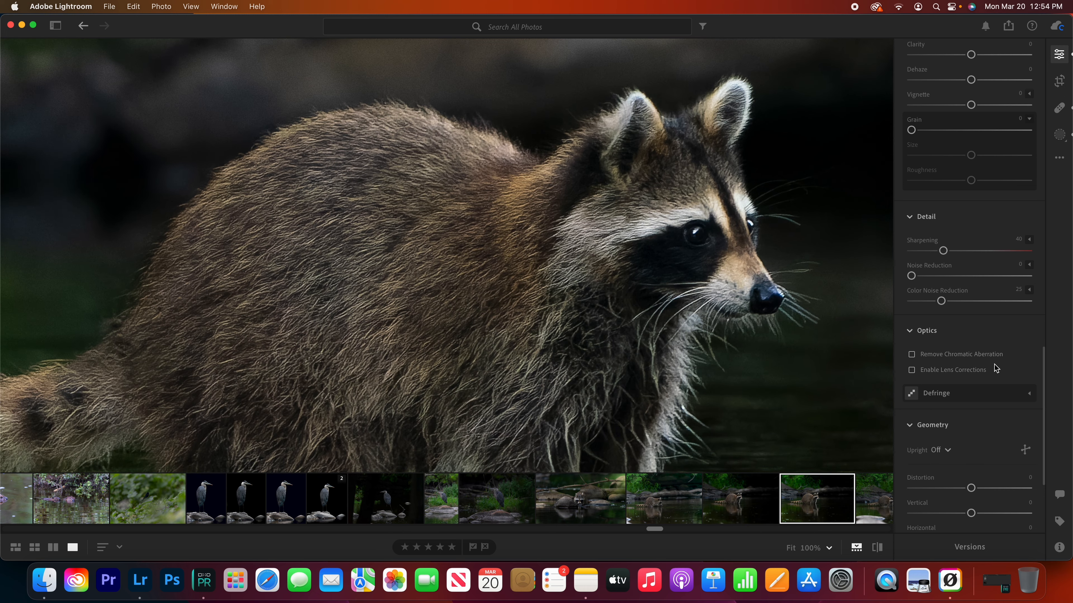
pyautogui.moveTo(943, 250); pyautogui.dragTo(911, 250)
pyautogui.scroll(2, 437, 230)
# Compare the unsharpened DeepPRIME and DeepPRIME XD raccoon versions with the fur and face enlarged
pyautogui.click(765, 495)
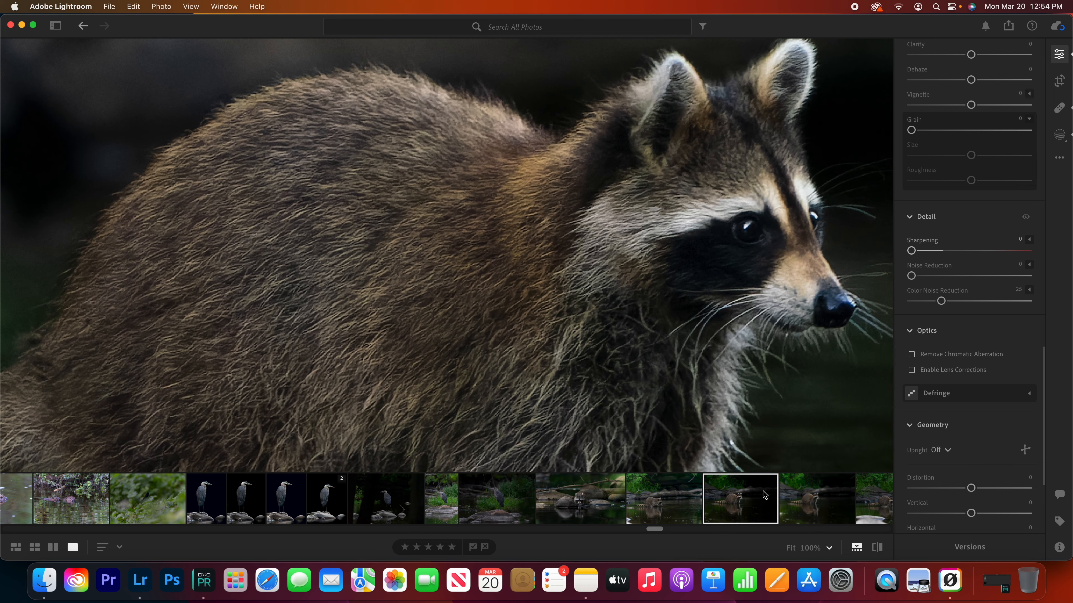
pyautogui.click(839, 497)
pyautogui.click(755, 498)
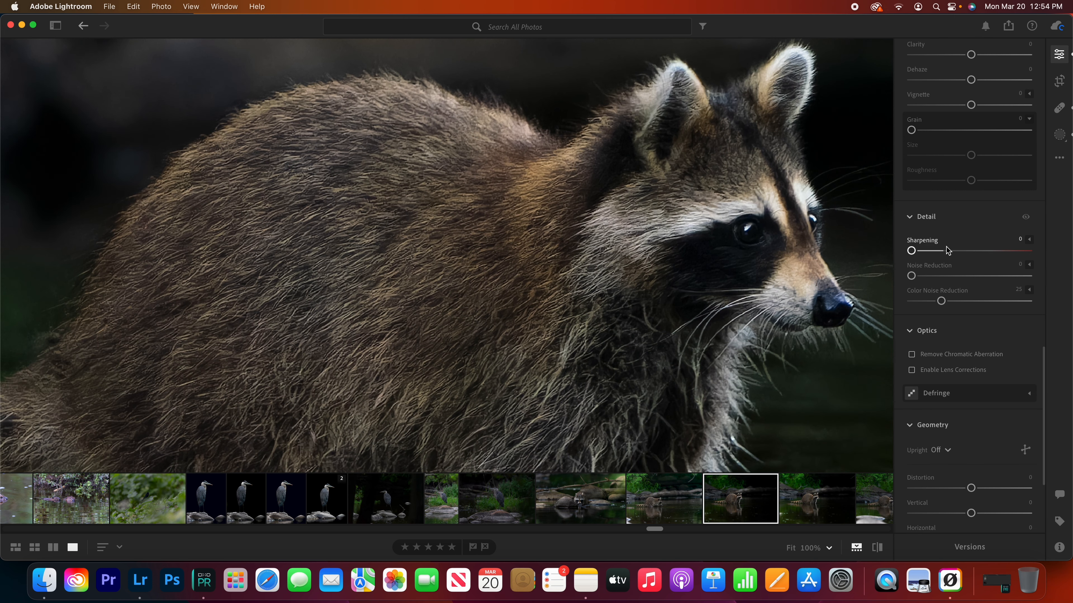
# Set Color Noise Reduction to 0 on the DeepPRIME and DeepPRIME XD raccoon versions
pyautogui.press('Right')
pyautogui.moveTo(942, 301); pyautogui.dragTo(911, 301)
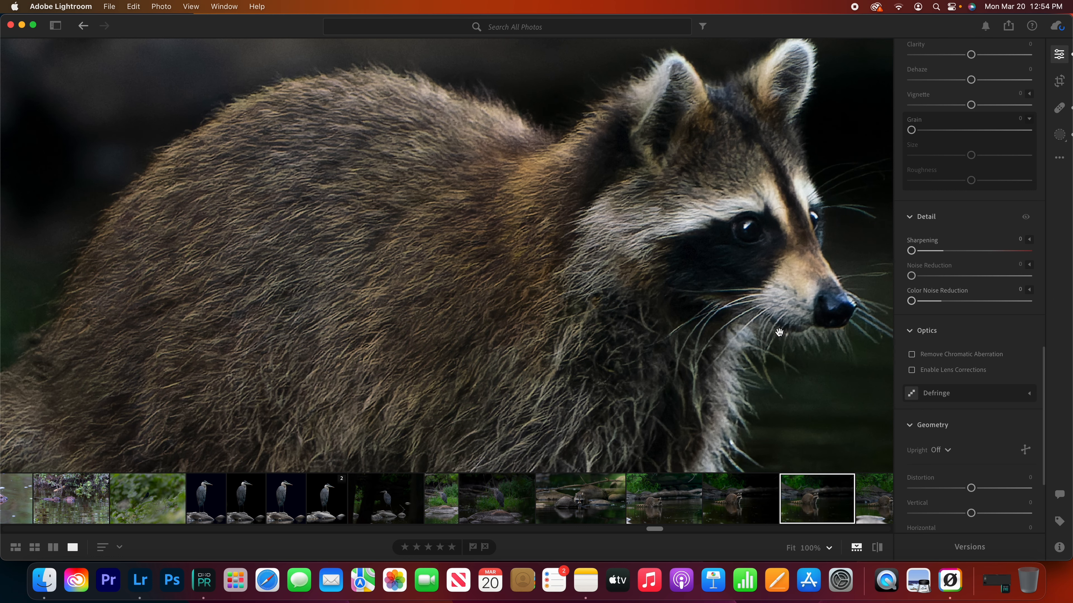
pyautogui.click(750, 514)
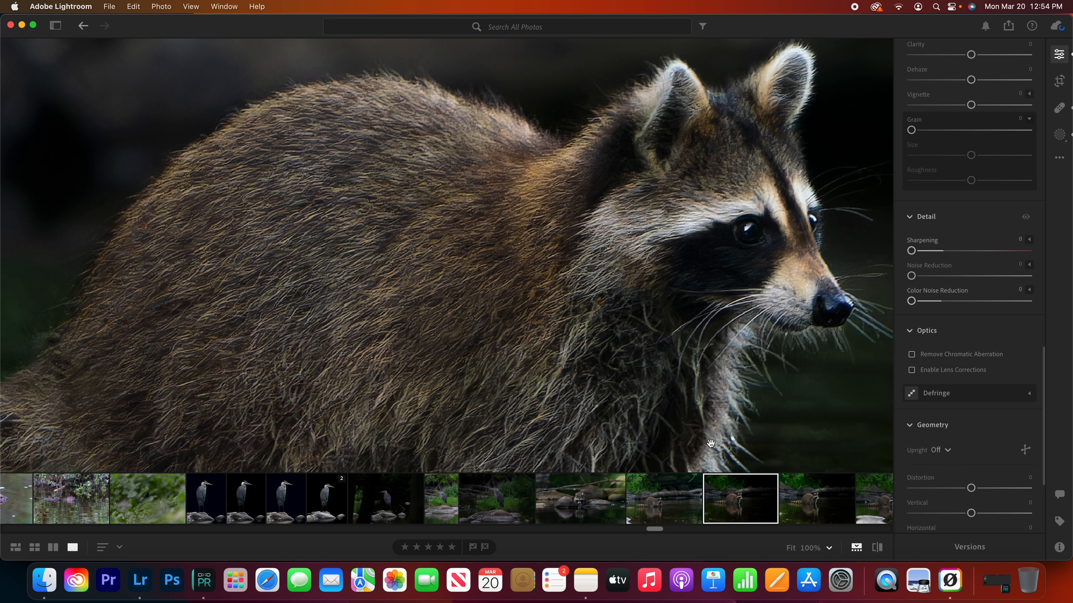
# Zoom out to the wider river scene and compare the two raccoon versions without sharpening or color noise reduction
pyautogui.click(602, 306)
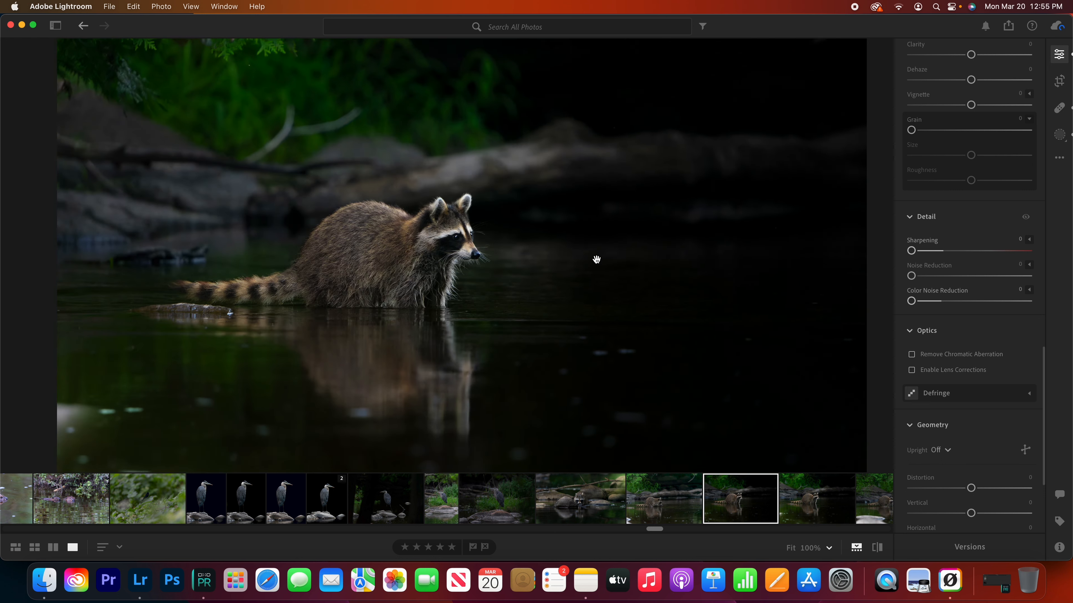
pyautogui.moveTo(596, 259); pyautogui.dragTo(523, 285)
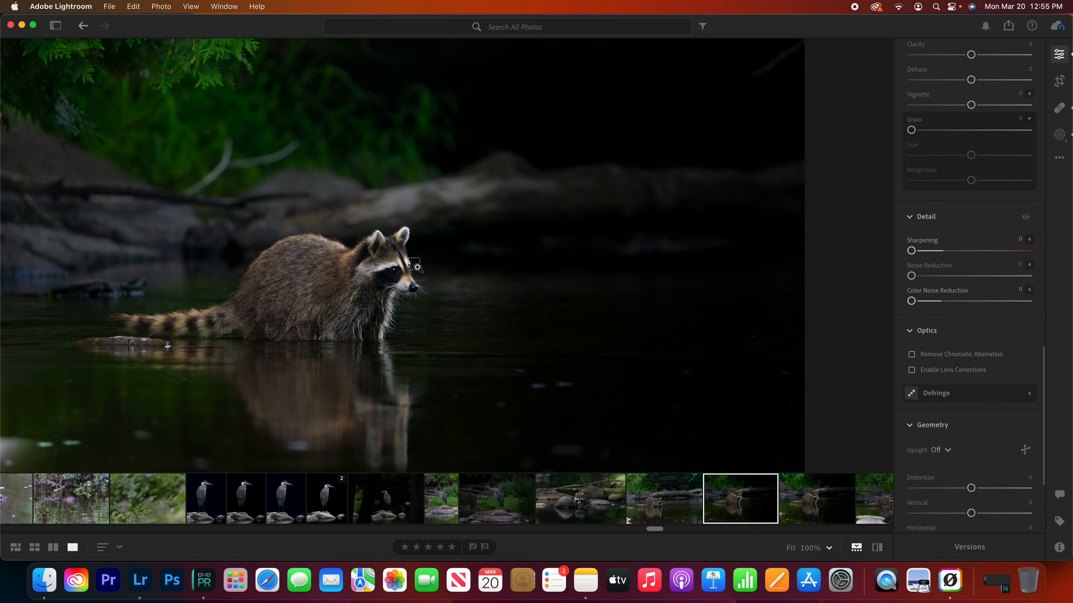
pyautogui.click(802, 498)
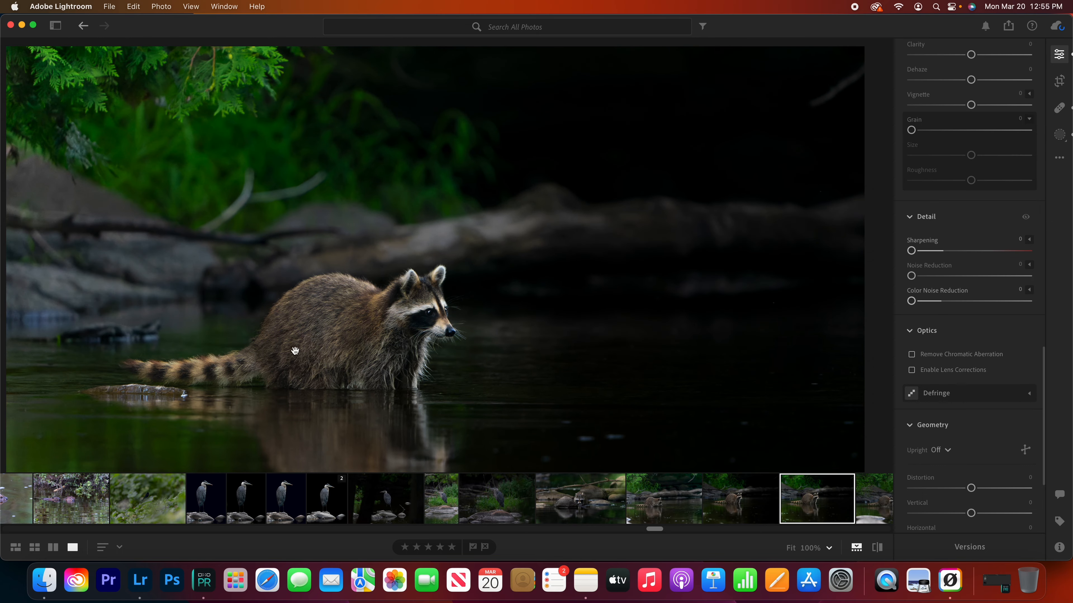
pyautogui.click(740, 501)
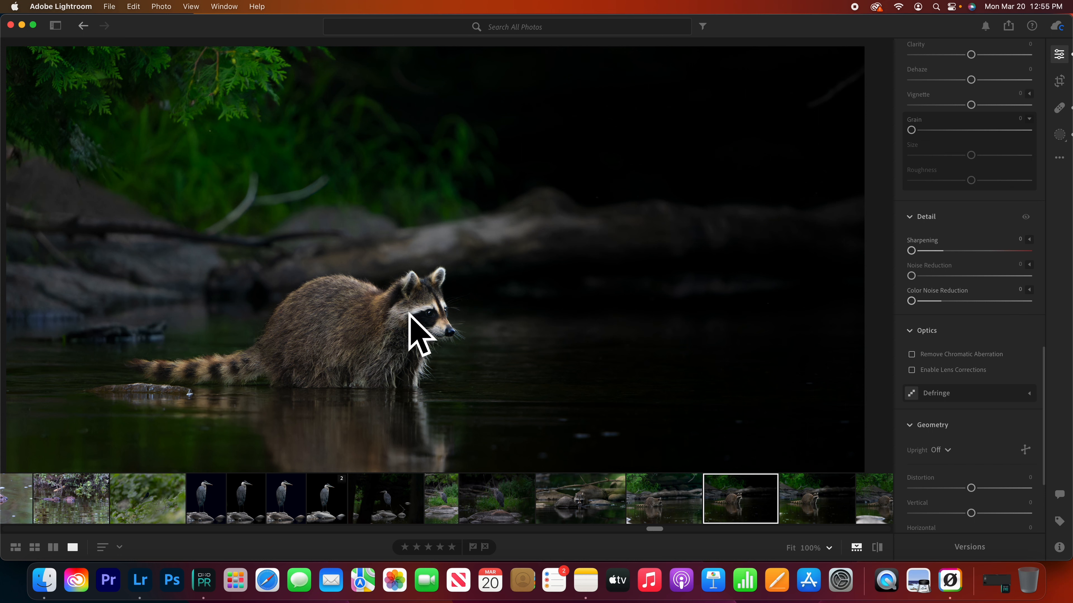
# Magnify the raccoon's head and compare the eye, whiskers and facial fur between the two versions
pyautogui.click(393, 302)
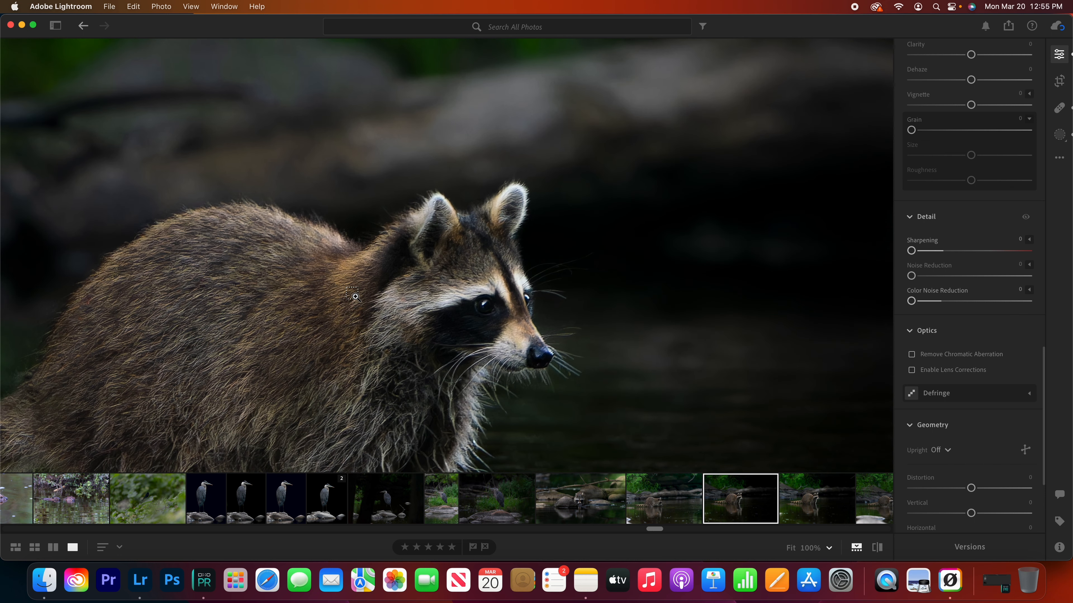
pyautogui.click(785, 493)
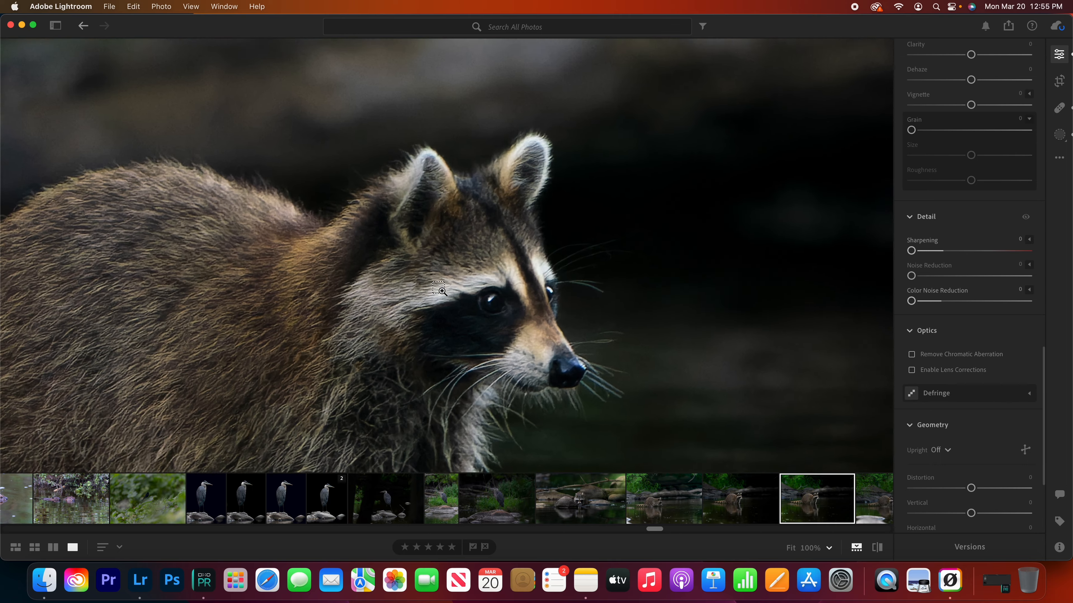
pyautogui.click(439, 289)
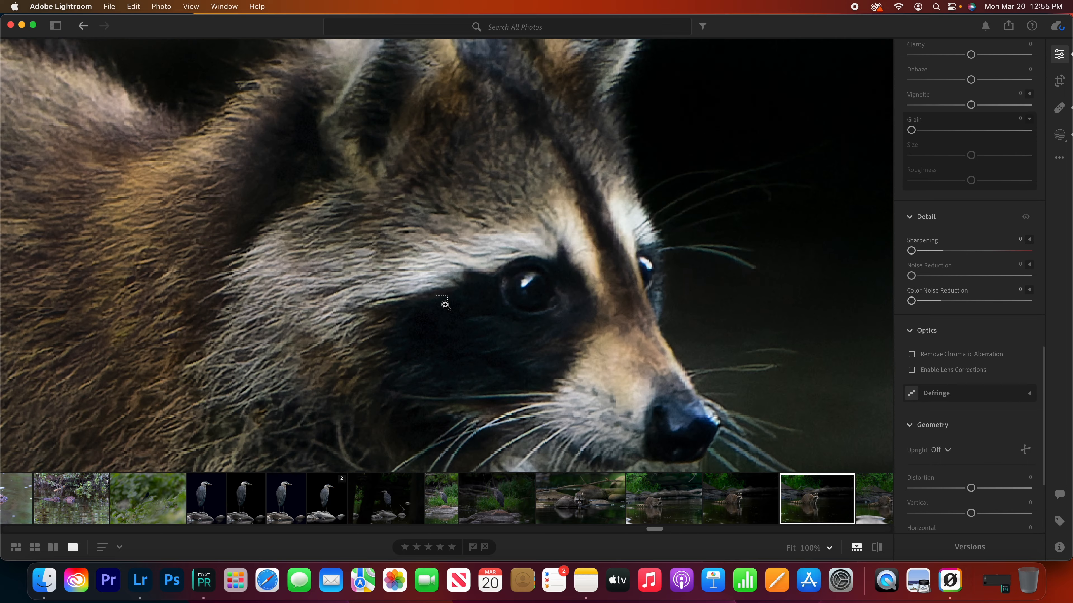
pyautogui.click(750, 496)
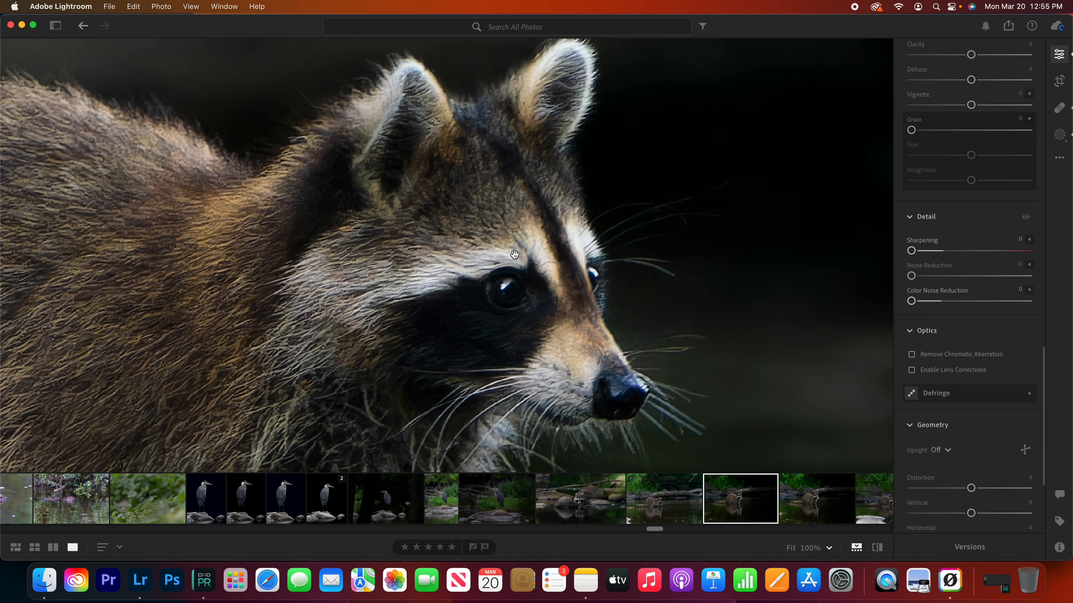
pyautogui.hscroll(-8, 522, 288)
pyautogui.hscroll(5, 487, 404)
pyautogui.click(809, 506)
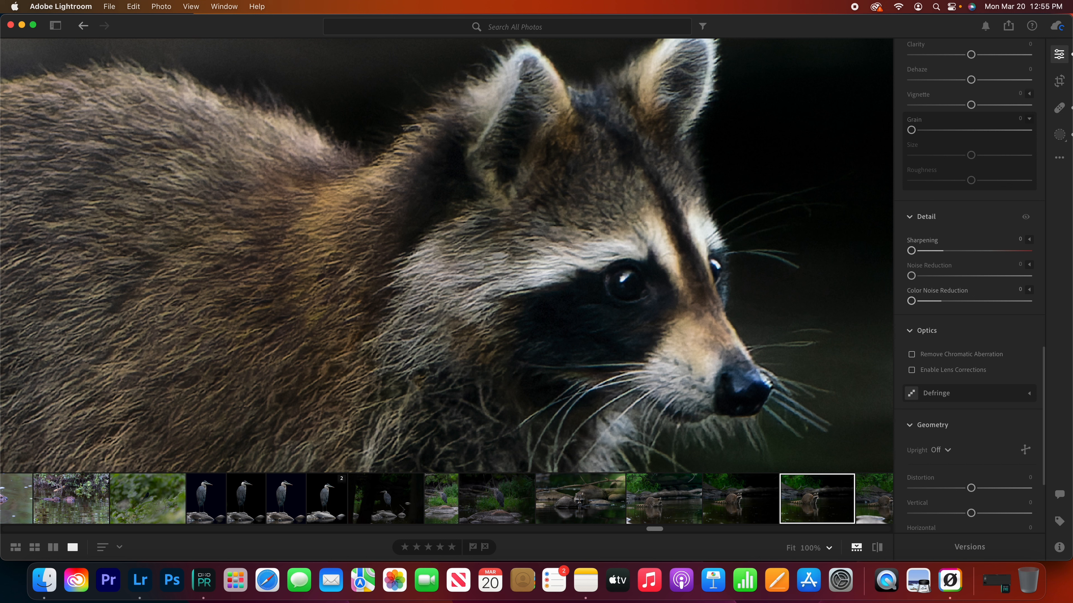
# Restore Sharpening to 40 on the DeepPRIME raccoon version and switch to the DeepPRIME XD version
pyautogui.click(942, 252)
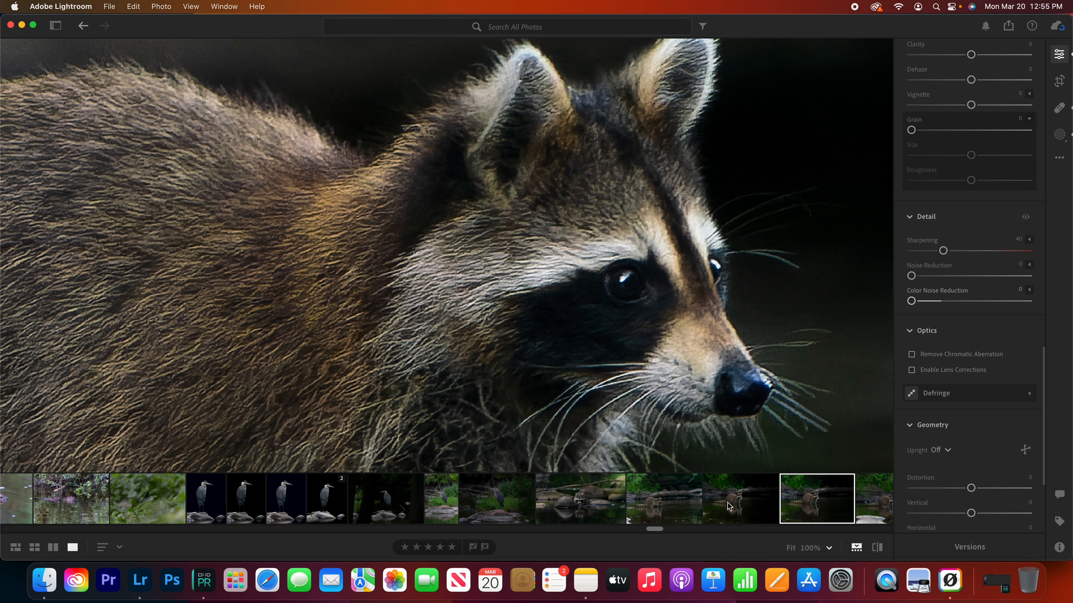
pyautogui.click(772, 502)
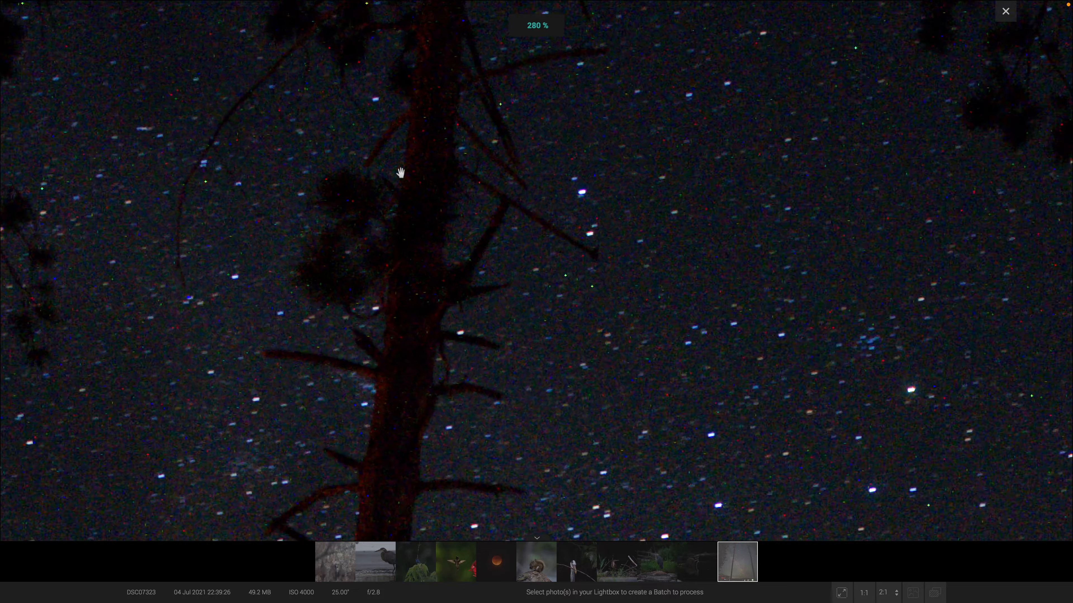
# In DxO PureRAW, examine the noise around the tree trunk in night-sky photo DSC07323 at 1400% magnification or more
pyautogui.scroll(5, 470, 188)
pyautogui.moveTo(479, 131); pyautogui.dragTo(457, 267)
pyautogui.moveTo(475, 62); pyautogui.dragTo(458, 253)
pyautogui.moveTo(482, 160); pyautogui.dragTo(461, 406)
pyautogui.moveTo(498, 37); pyautogui.dragTo(473, 300)
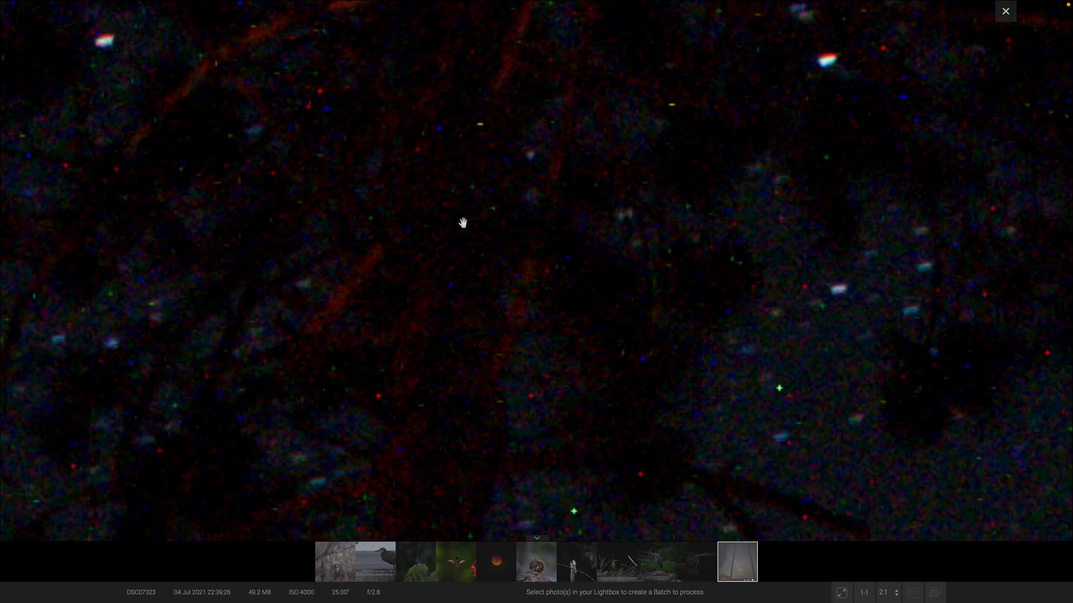
pyautogui.scroll(5, 469, 395)
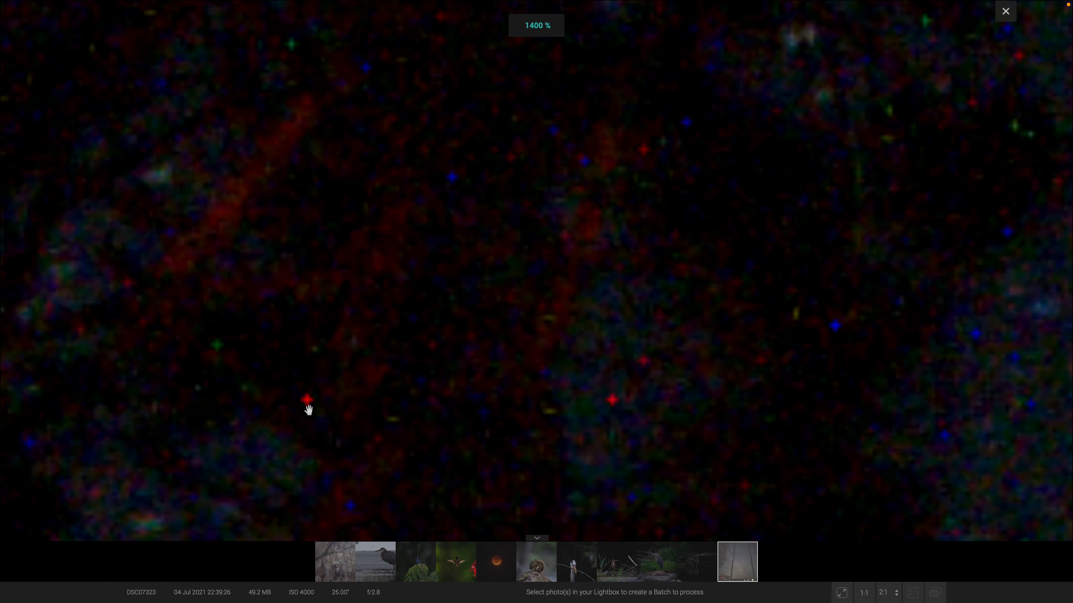
pyautogui.scroll(1, 306, 402)
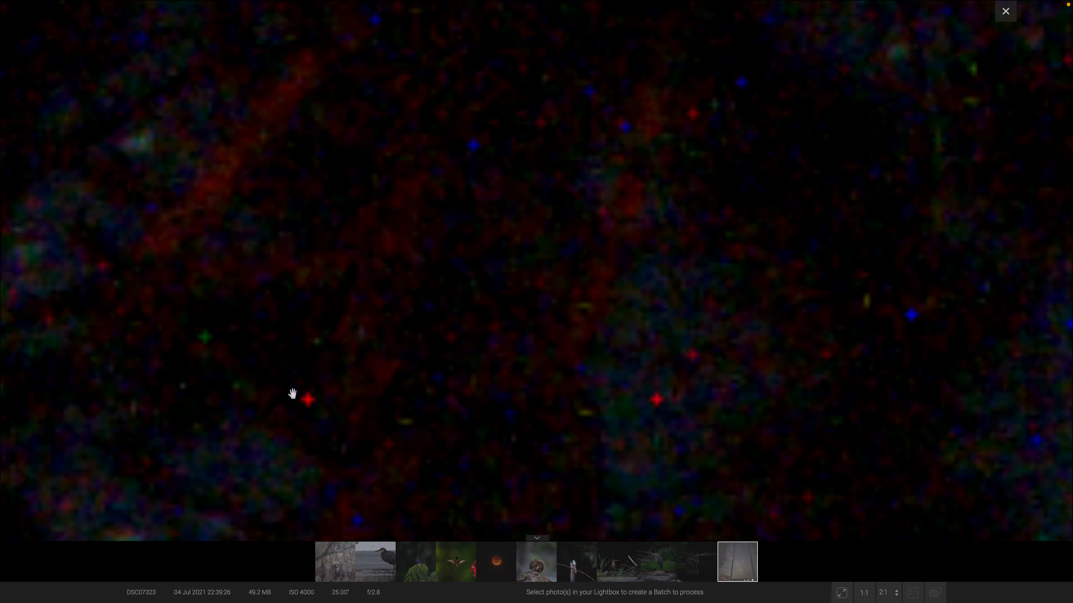
# Examine the noise in the dark area near the shoreline lights of the night-sky photo, ending with the whole photo in view
pyautogui.scroll(-5, 546, 185)
pyautogui.scroll(-3, 564, 167)
pyautogui.scroll(5, 232, 458)
pyautogui.scroll(2, 232, 458)
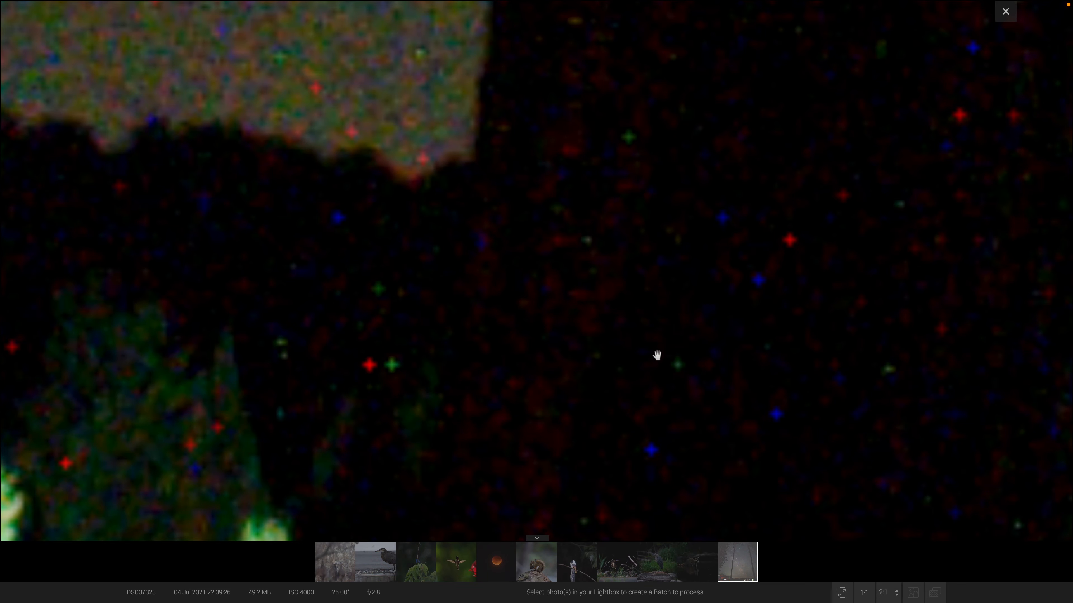
pyautogui.scroll(-3, 658, 355)
pyautogui.scroll(-3, 649, 340)
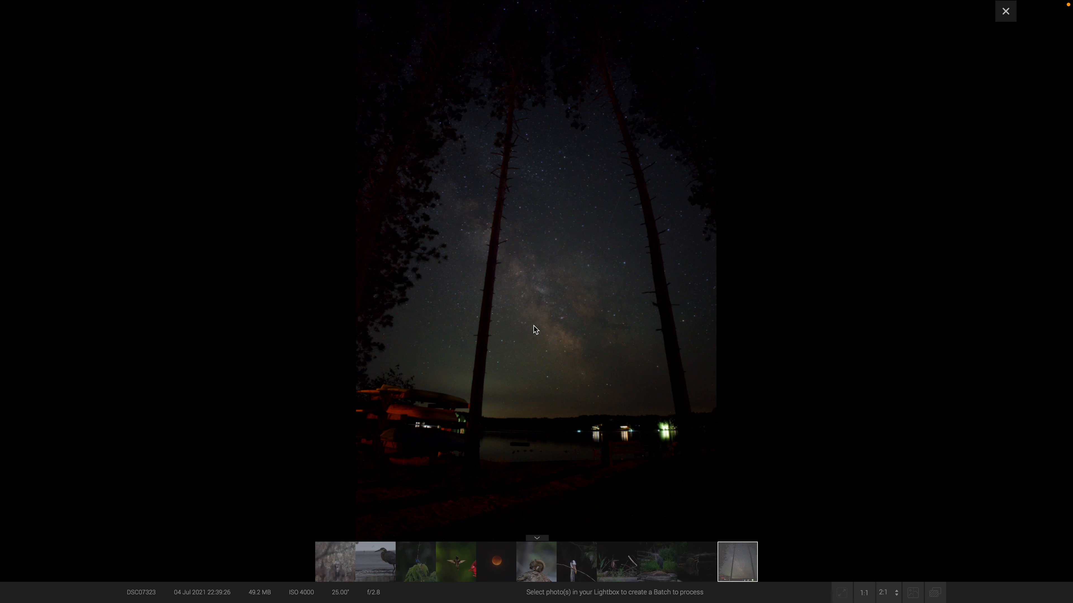
# Process night-sky photo DSC07323 to DNG with DeepPRIME XD, turning on the Vignetting and Lens distortion corrections
pyautogui.rightClick(538, 338)
pyautogui.click(566, 345)
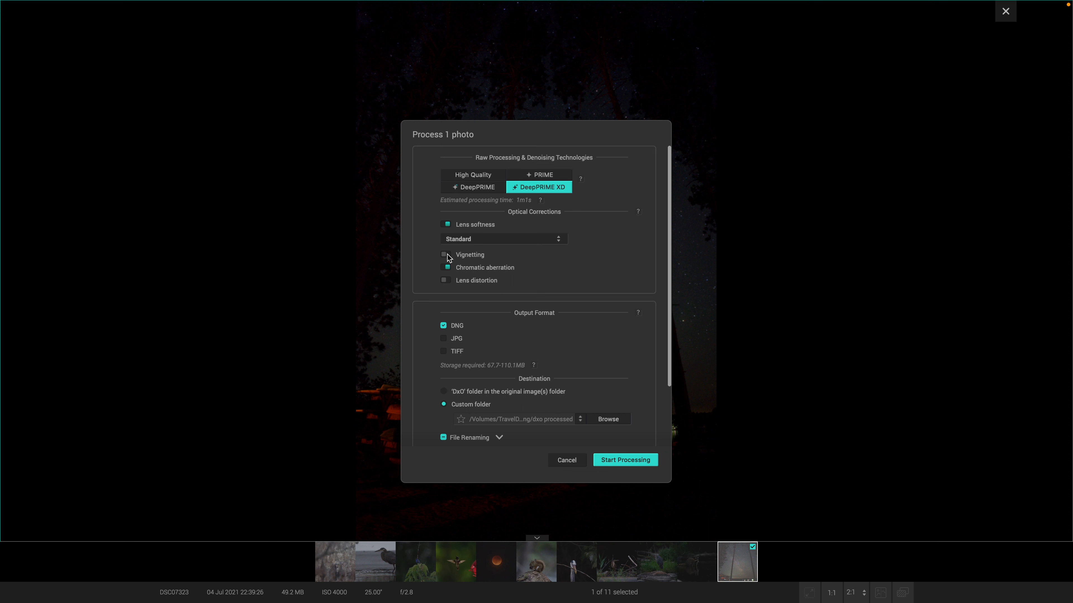
pyautogui.click(444, 280)
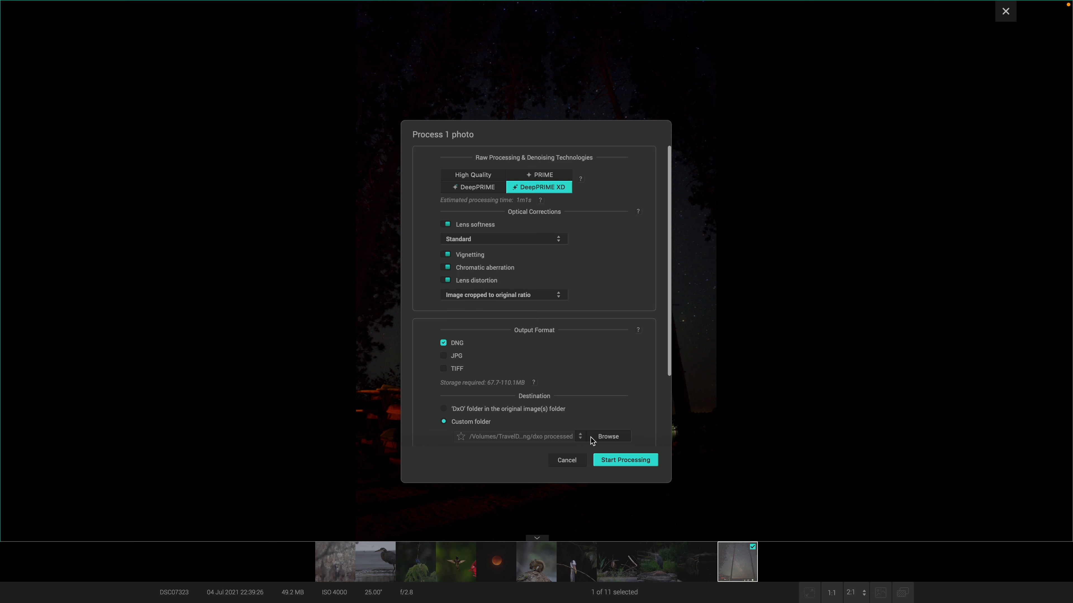
pyautogui.click(629, 462)
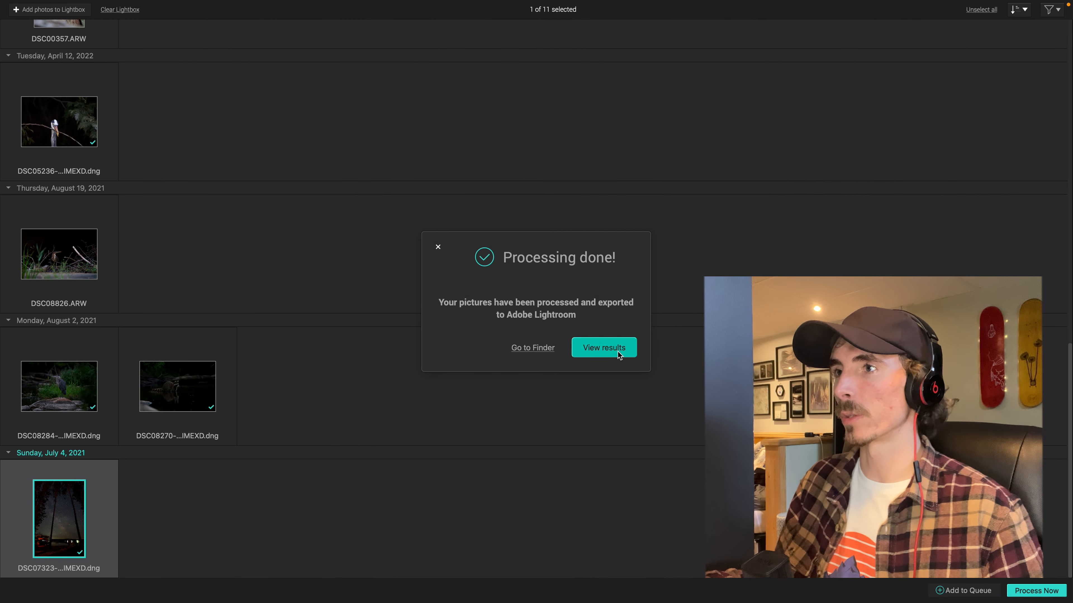
# Open the processed result and compare the original RAW with the processed DNG across the whole night-sky photo, then close the comparison
pyautogui.click(618, 352)
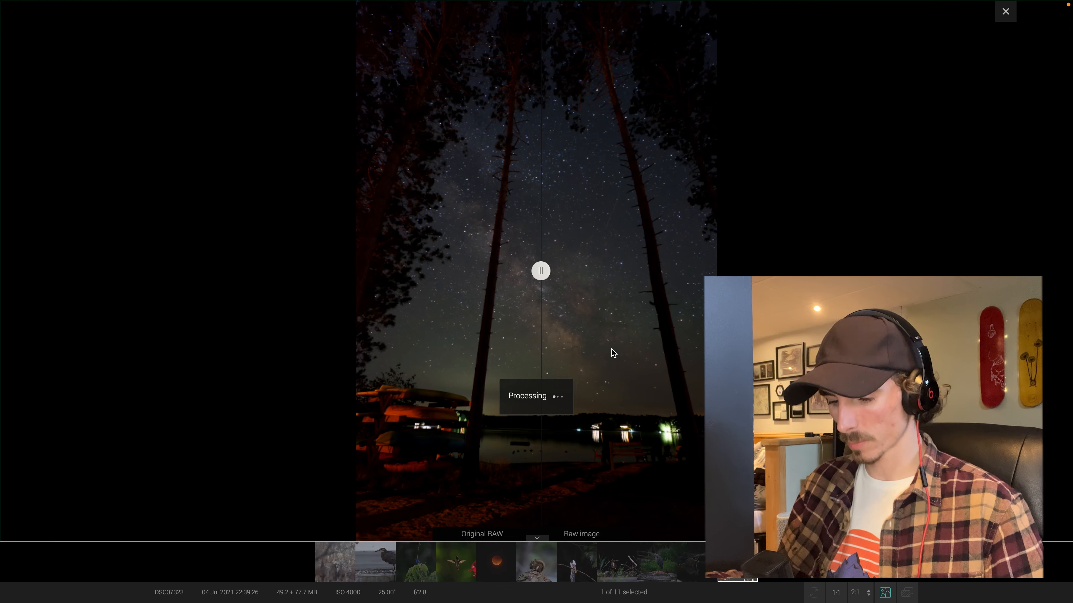
pyautogui.moveTo(541, 270); pyautogui.dragTo(742, 198)
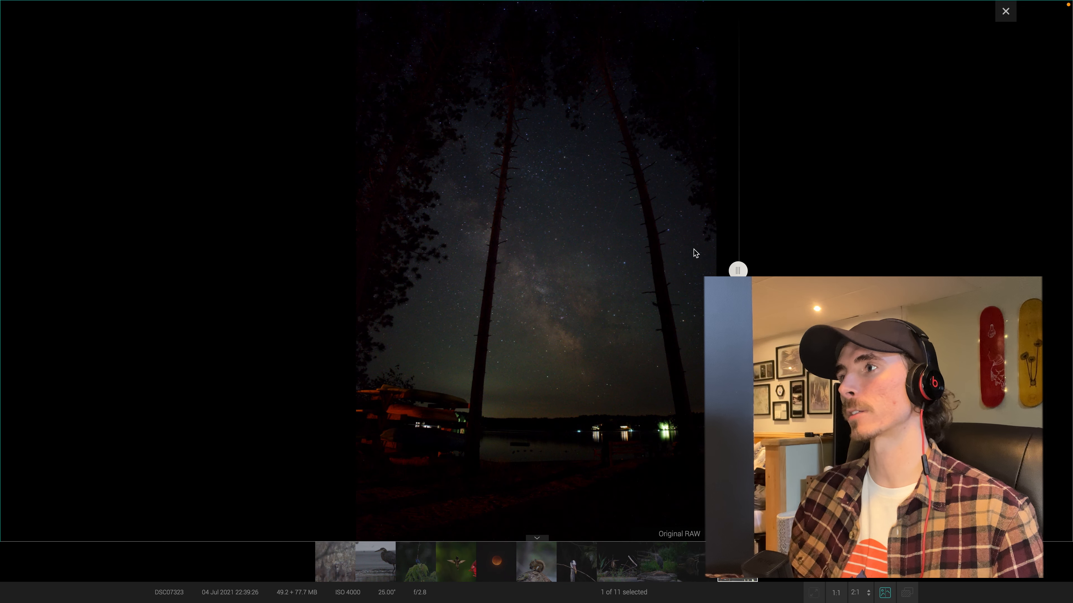
pyautogui.moveTo(738, 271); pyautogui.dragTo(1, 199)
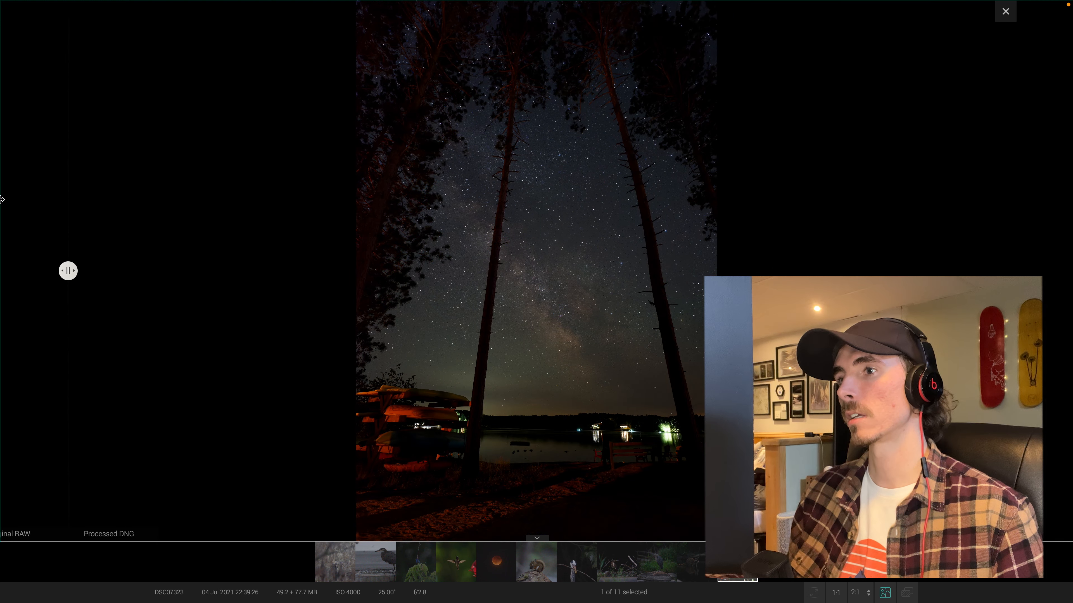
pyautogui.moveTo(72, 271)
pyautogui.mouseDown()
pyautogui.moveTo(98, 270)
pyautogui.moveTo(64, 277)
pyautogui.mouseUp()
pyautogui.rightClick(358, 281)
pyautogui.click(215, 146)
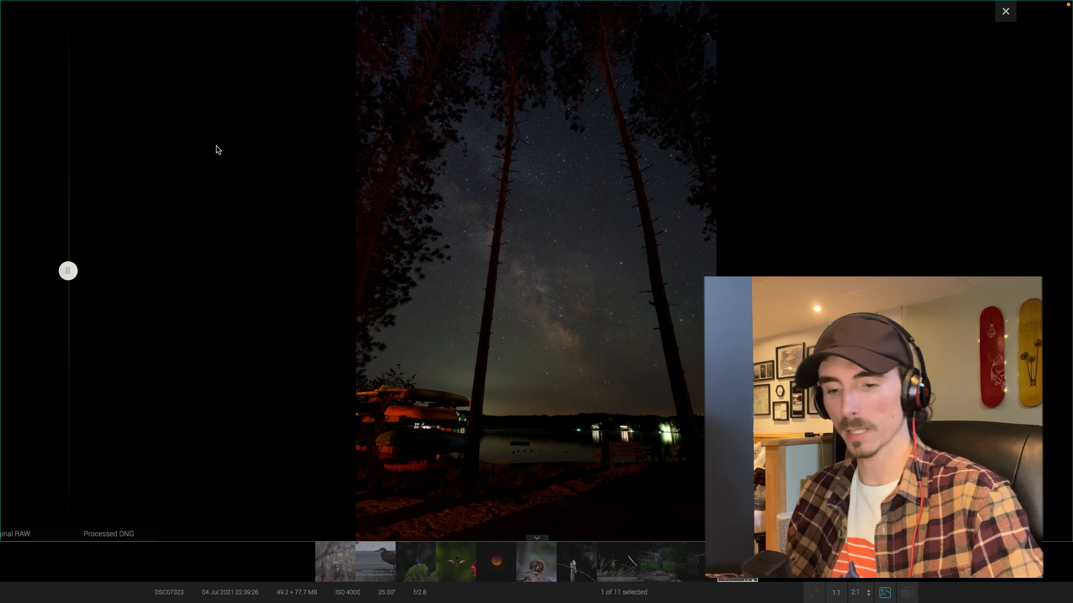
pyautogui.press('Escape')
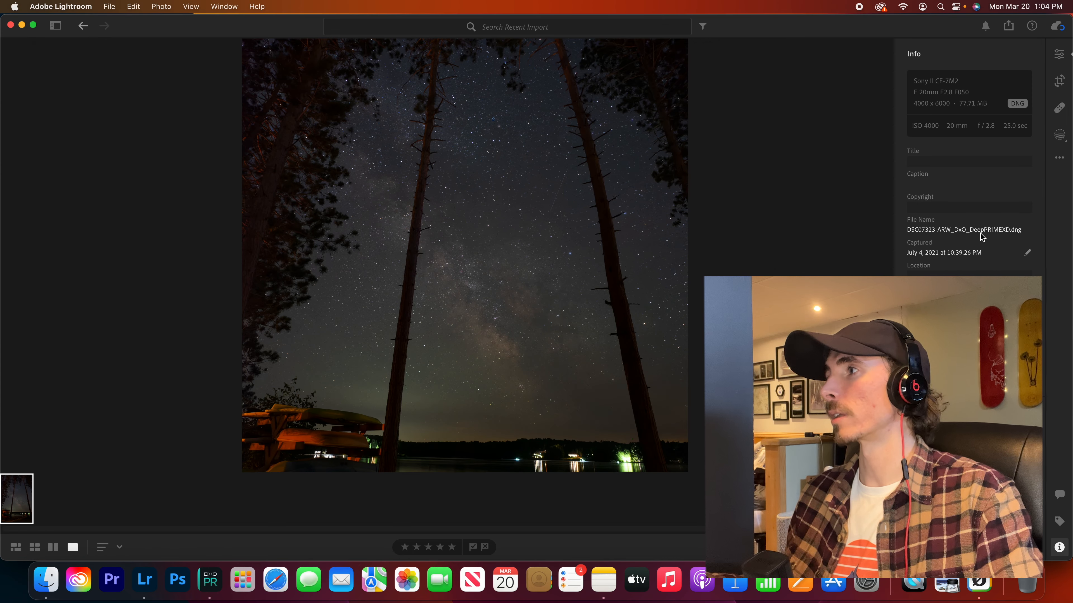
# In Lightroom, copy the edit settings from the edited ISO 3200 night-sky ARW in All Photos and paste them onto DSC07323-ARW_DxO_DeepPRIMEXD.dng
pyautogui.scroll(-2, 435, 300)
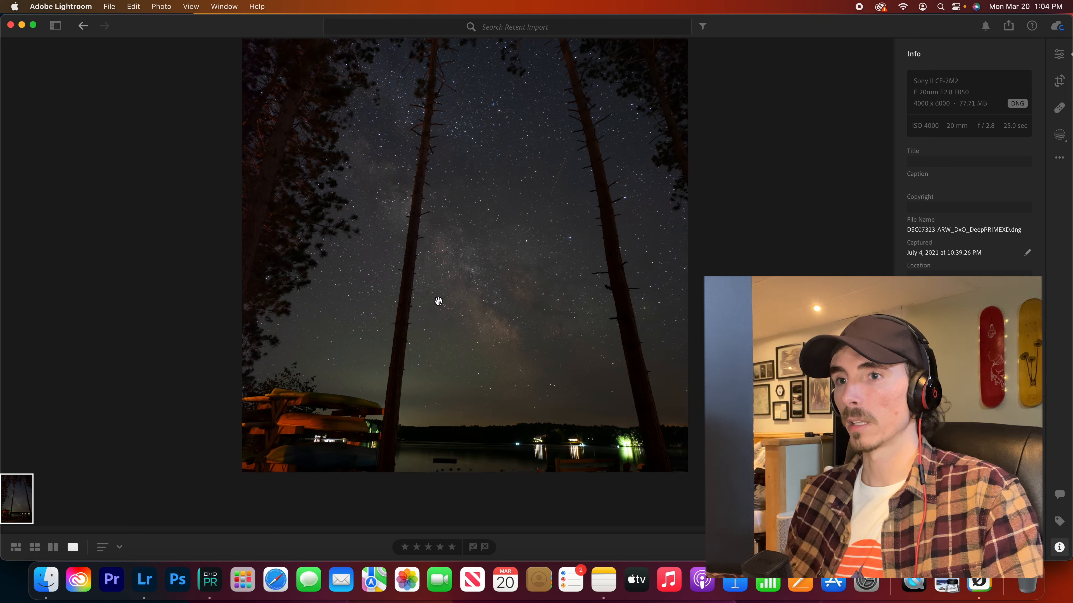
pyautogui.click(55, 25)
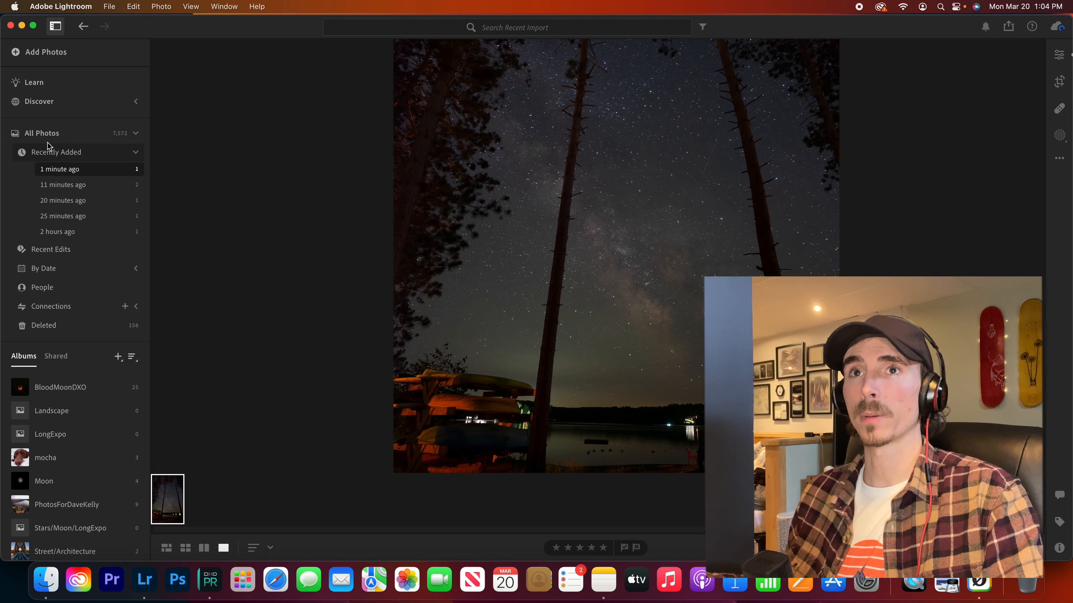
pyautogui.click(48, 136)
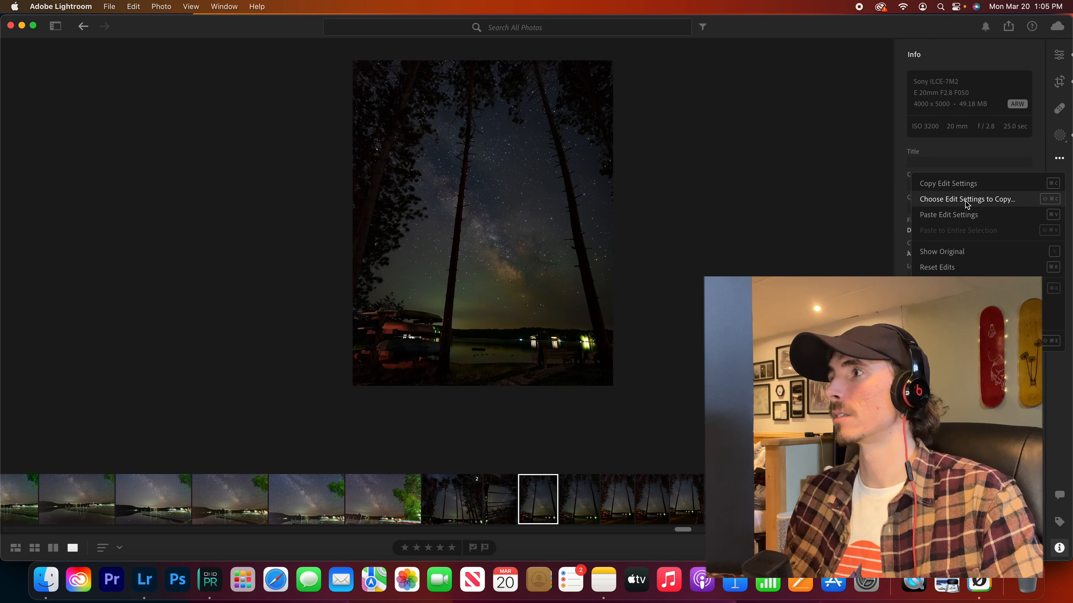
pyautogui.click(966, 204)
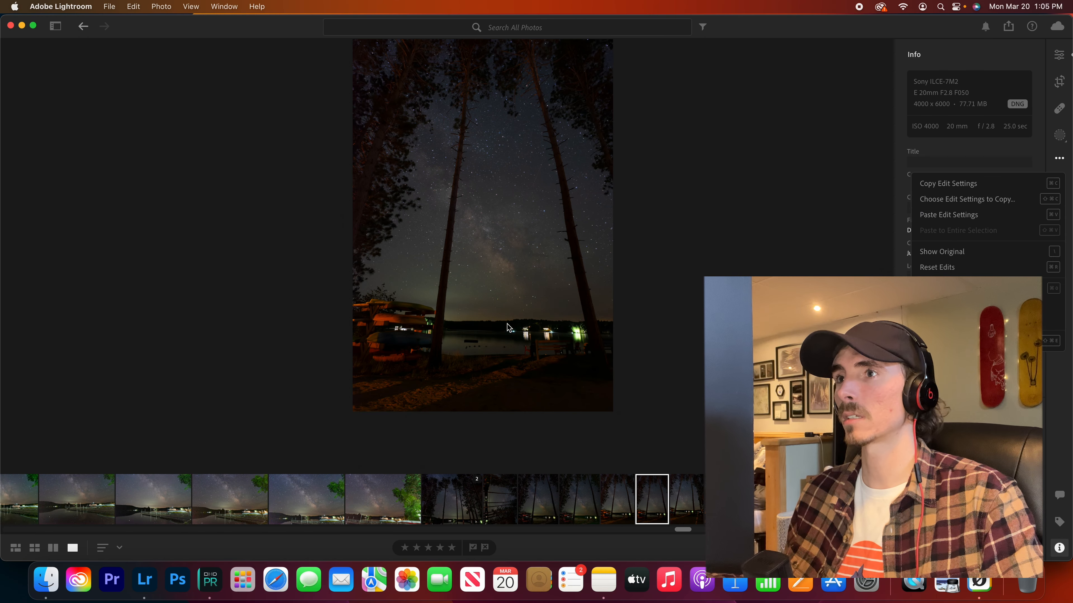
pyautogui.press('super+v')
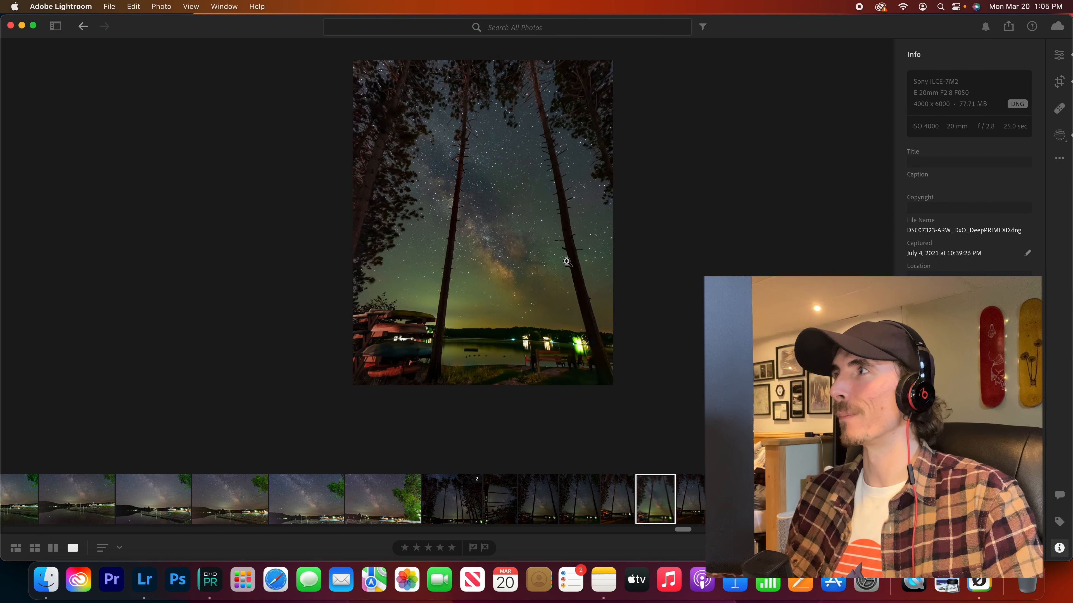
# Magnify the Milky Way and compare stars and noise between the edited DeepPRIME XD DNG and the original DSC07323.ARW
pyautogui.click(401, 266)
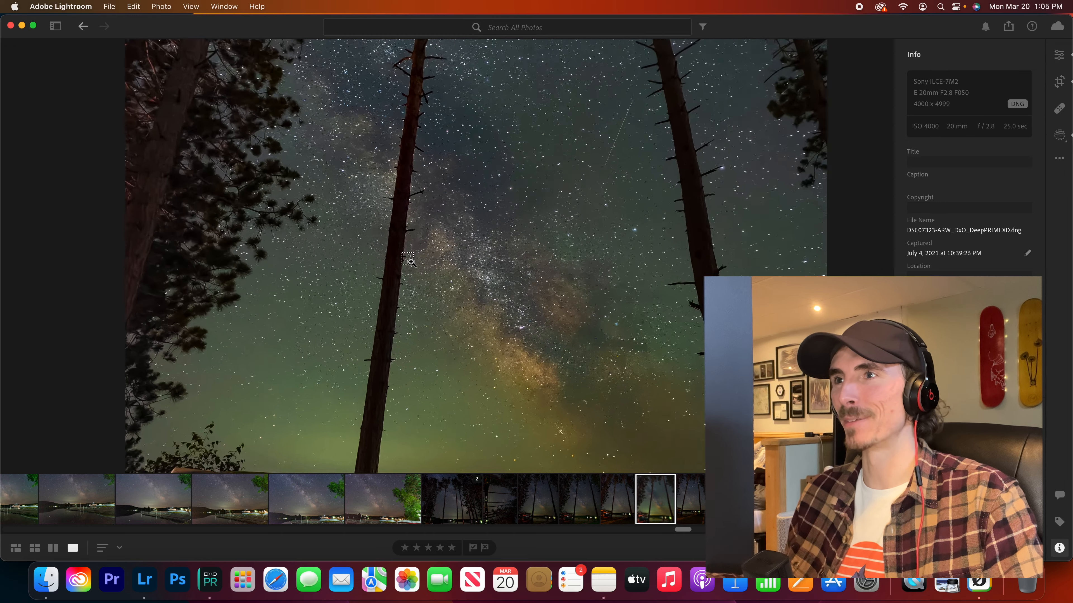
pyautogui.scroll(-3, 426, 248)
pyautogui.scroll(6, 539, 245)
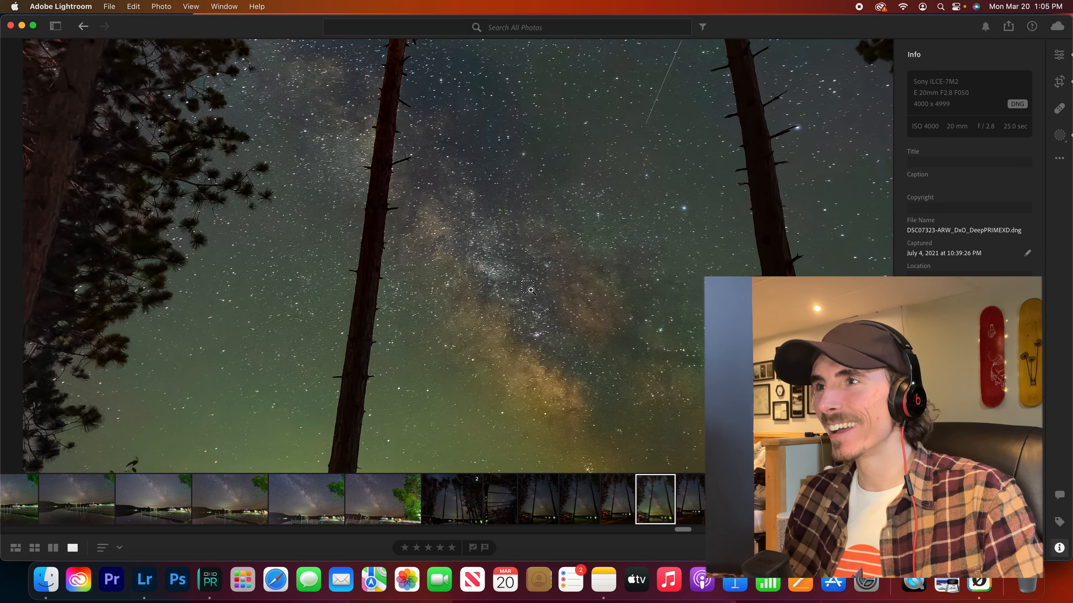
pyautogui.click(625, 503)
pyautogui.moveTo(549, 401); pyautogui.dragTo(658, 105)
pyautogui.click(656, 495)
pyautogui.click(617, 481)
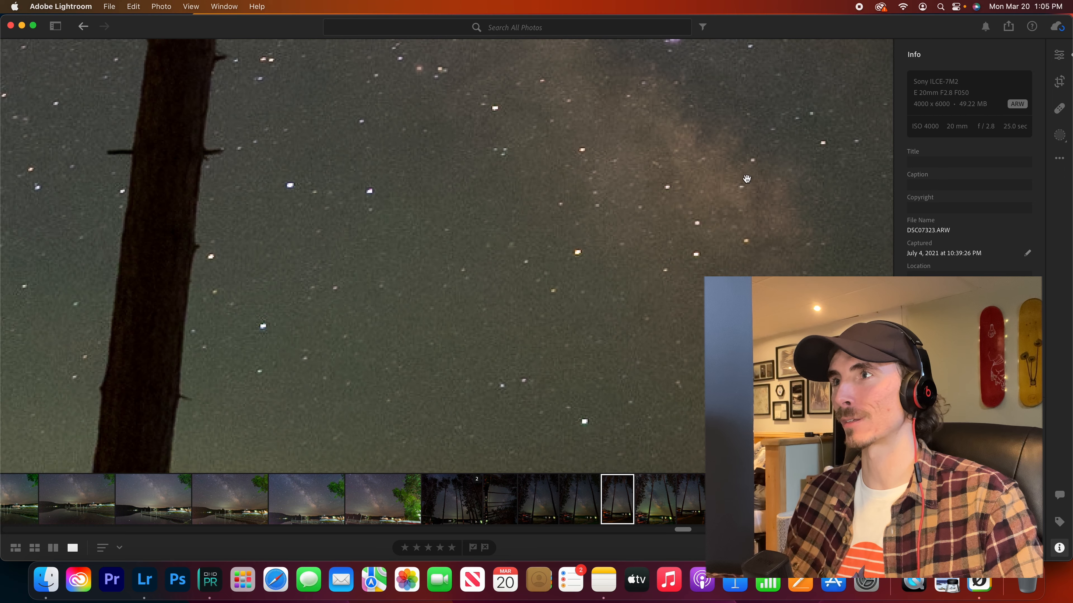
pyautogui.moveTo(687, 409); pyautogui.dragTo(500, 457)
pyautogui.click(655, 503)
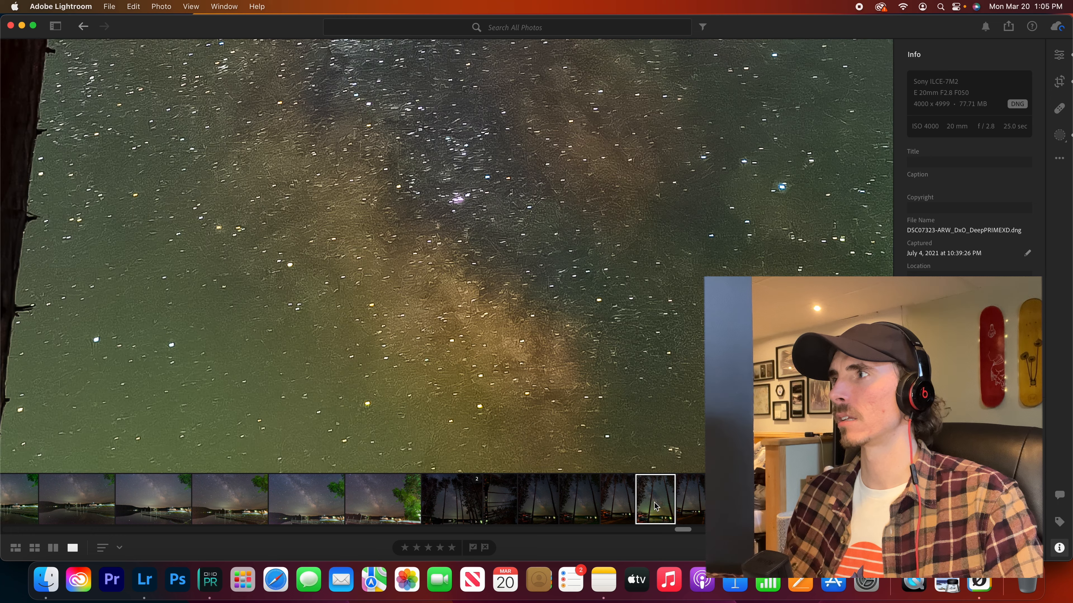
pyautogui.click(621, 496)
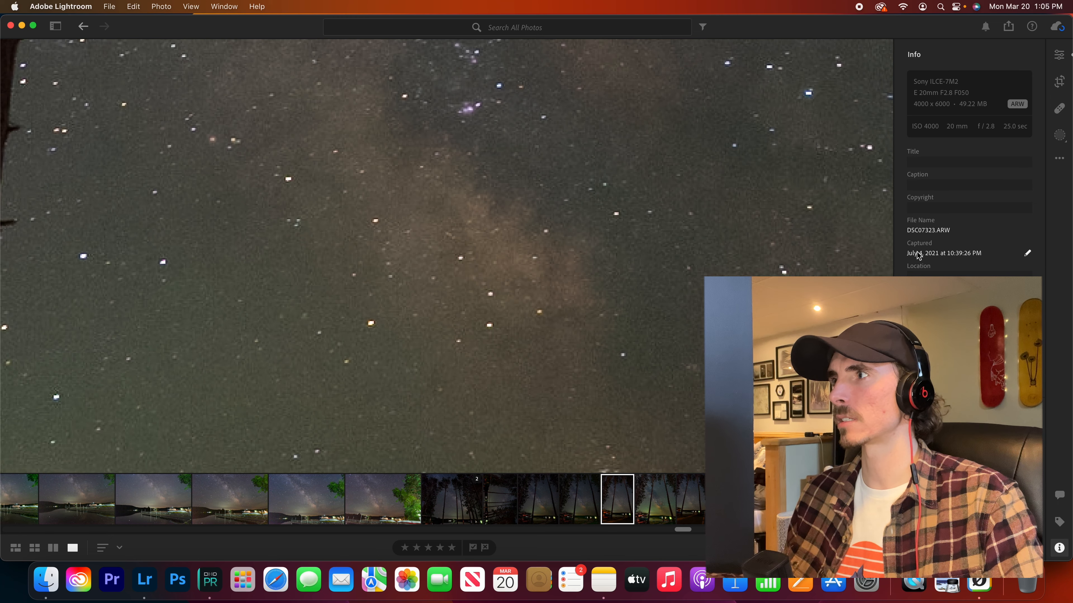
pyautogui.click(657, 504)
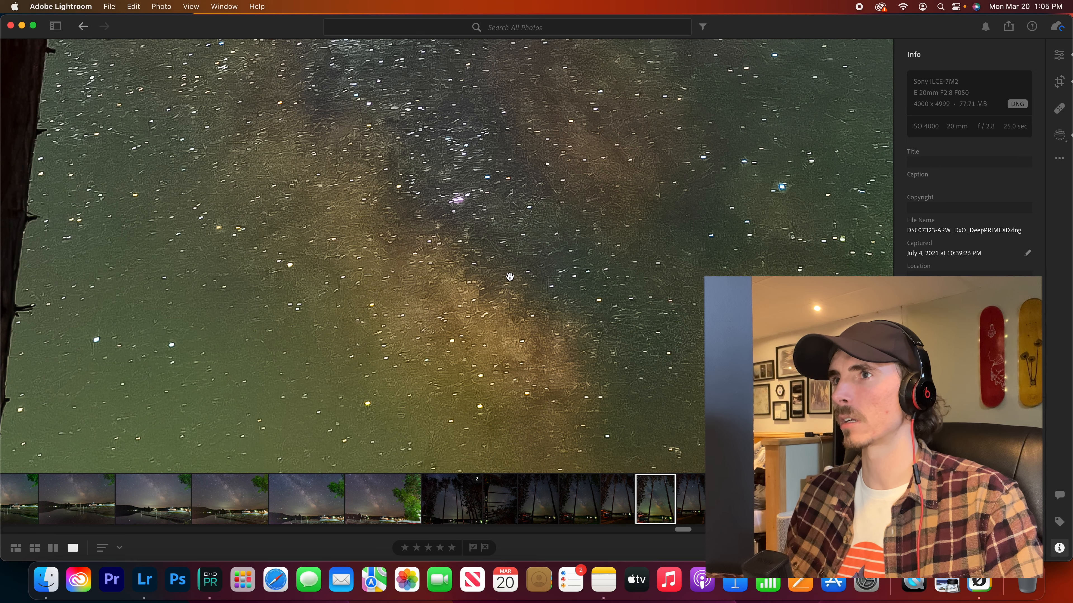
# Zoom in further on the Milky Way core and compare its star and noise texture between the DeepPRIME XD DNG and the original ARW
pyautogui.click(552, 355)
pyautogui.click(552, 355)
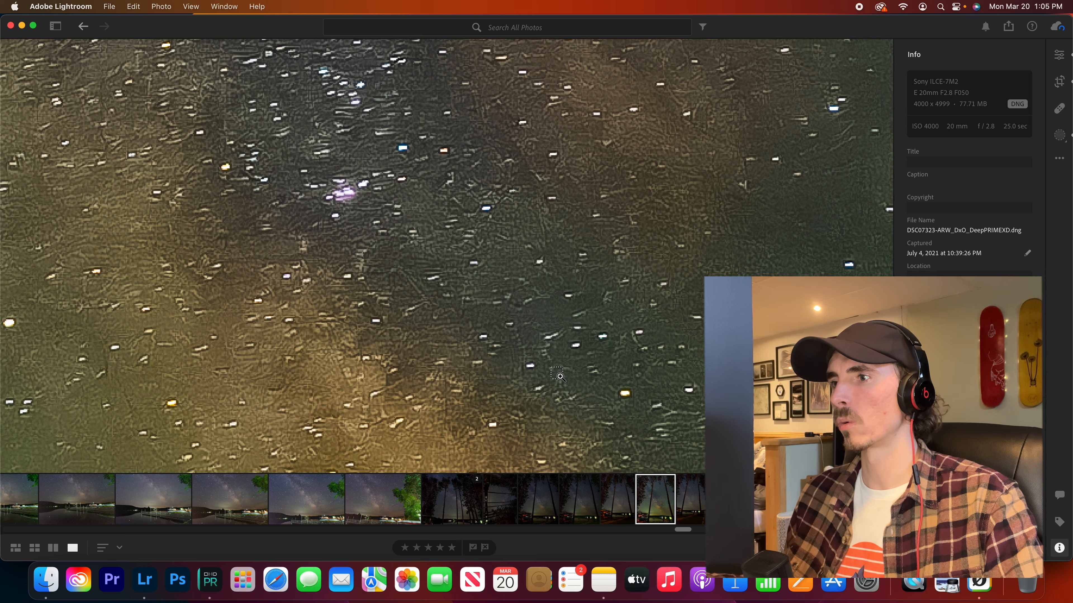
pyautogui.click(609, 496)
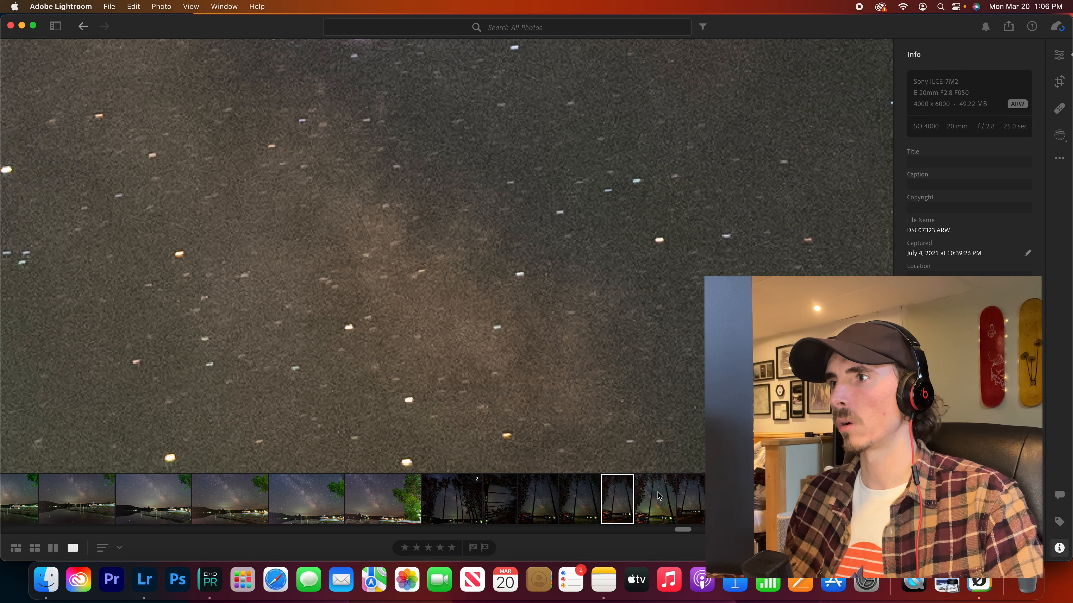
pyautogui.click(659, 496)
pyautogui.click(614, 494)
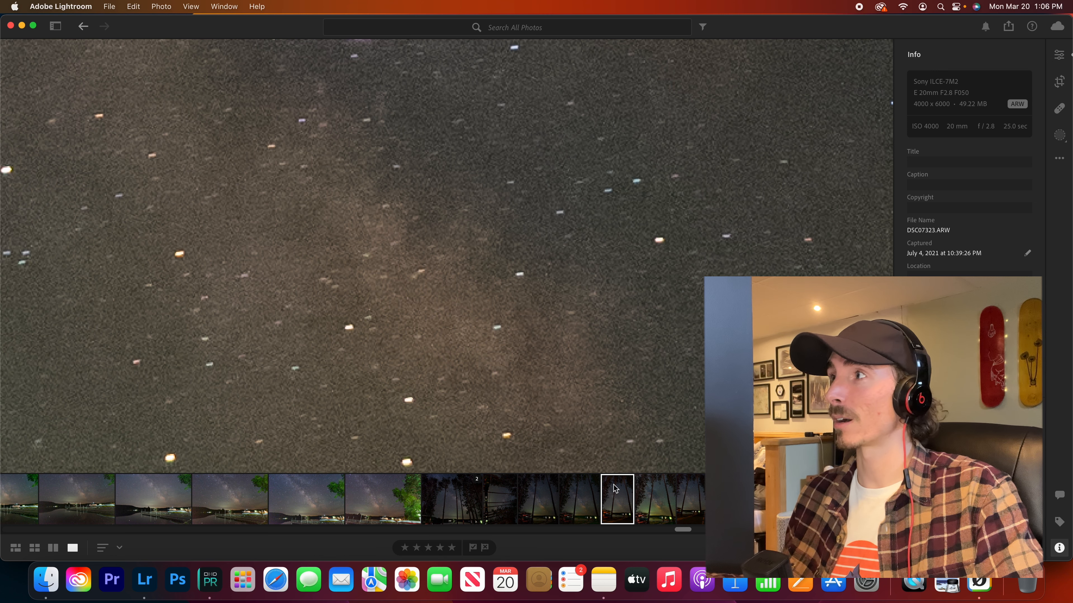
pyautogui.click(665, 490)
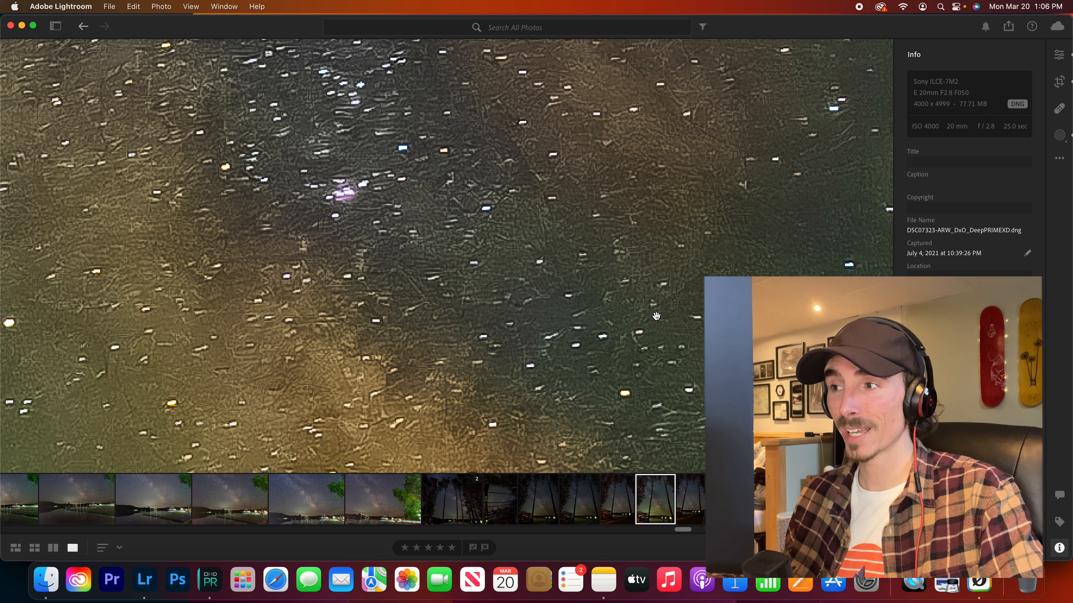
pyautogui.click(683, 499)
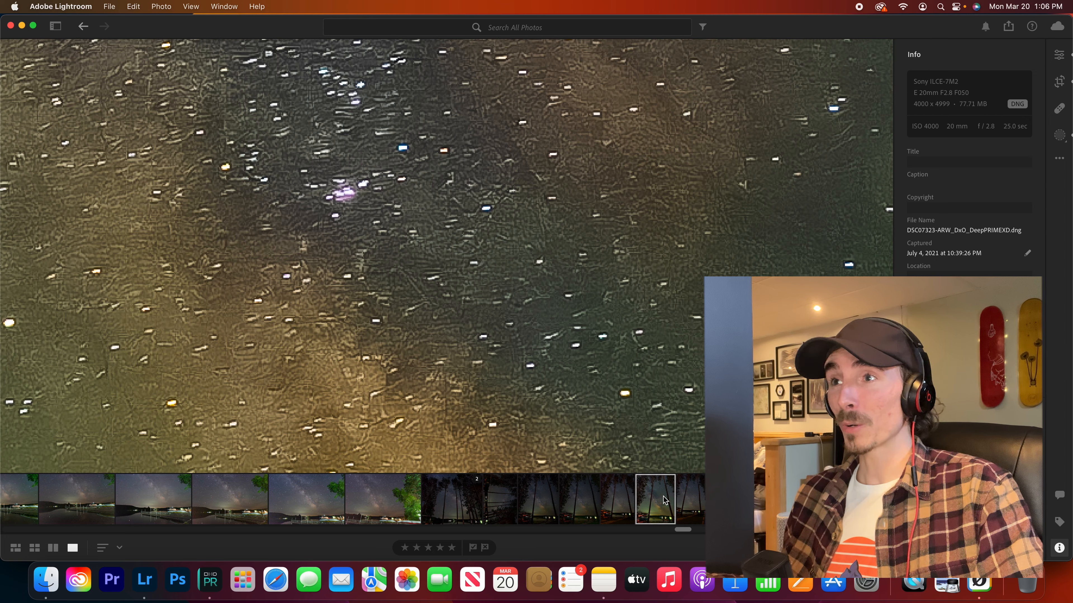
pyautogui.click(663, 497)
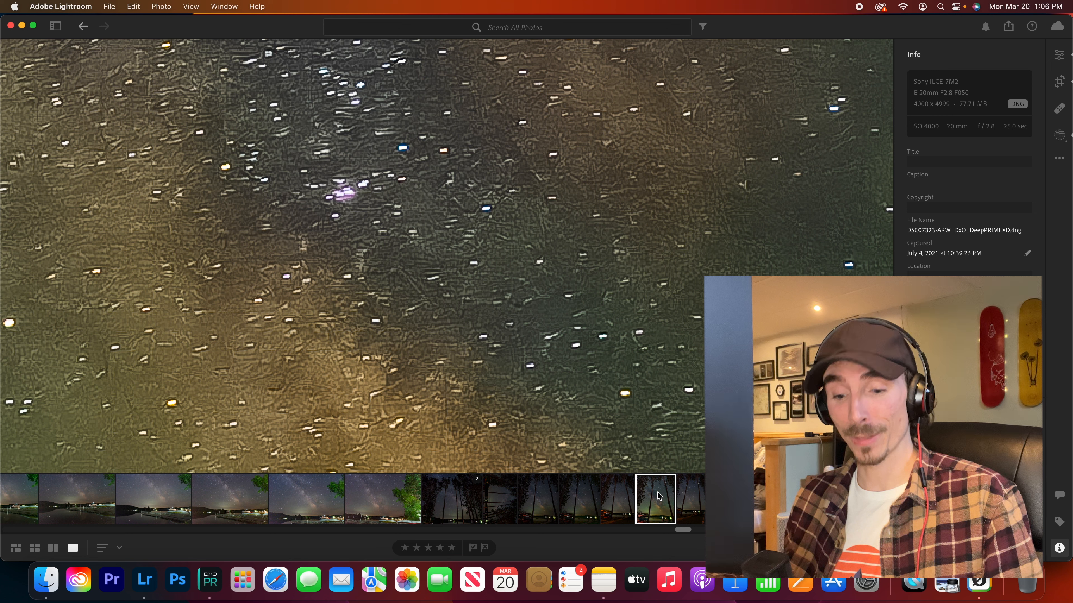
# Paste the copied edit settings onto the original DSC07323.ARW
pyautogui.click(632, 506)
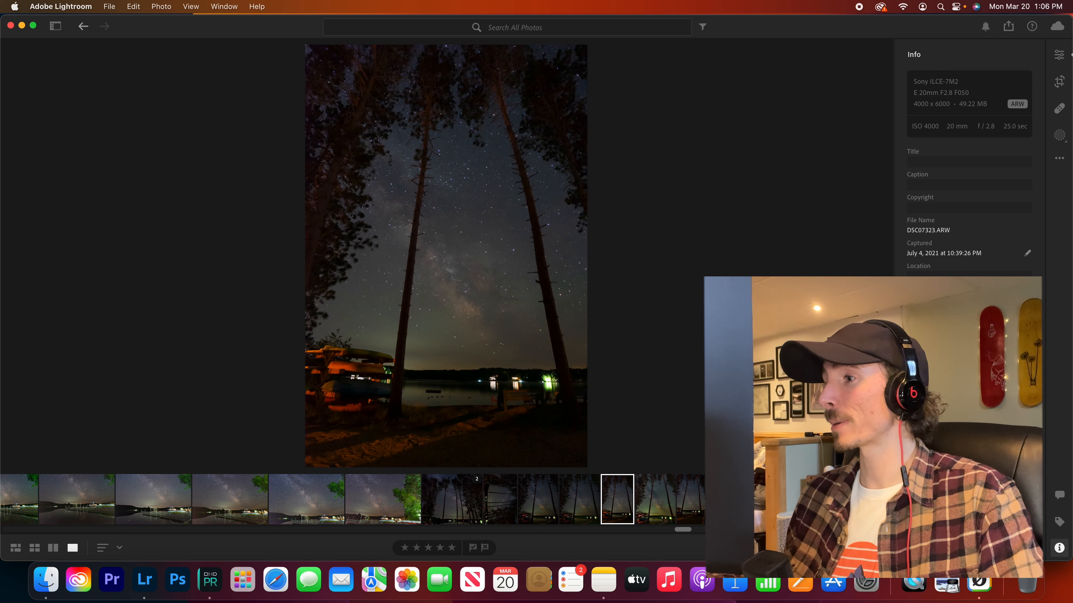
pyautogui.click(1059, 159)
pyautogui.click(938, 216)
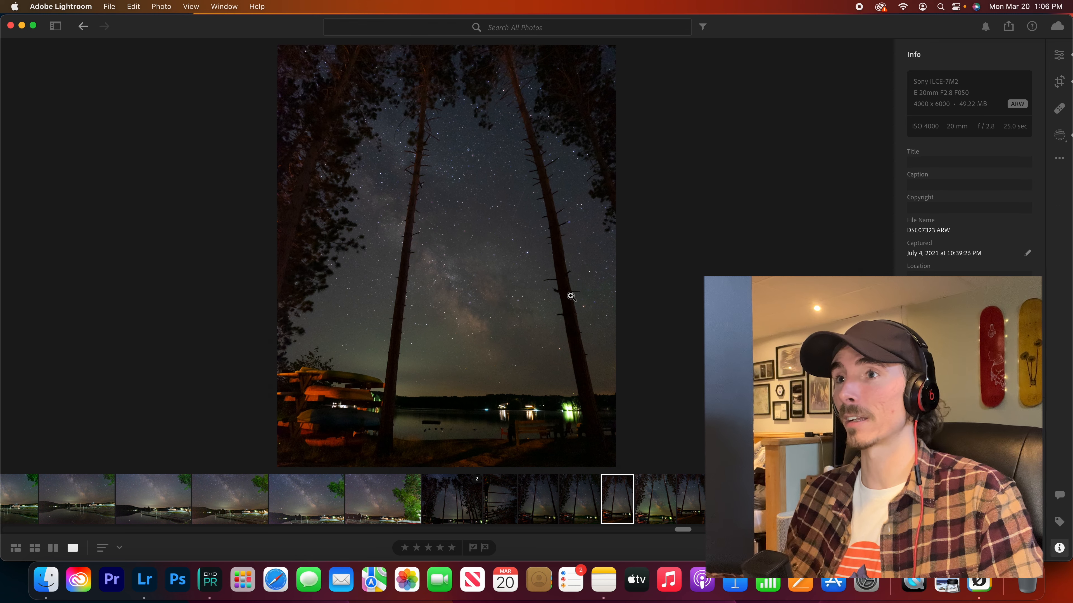
# Compare the whole edited night-sky scene between DSC07323.ARW and its DeepPRIME XD DNG, also checking DSC07324-Enhanced.dng
pyautogui.click(678, 505)
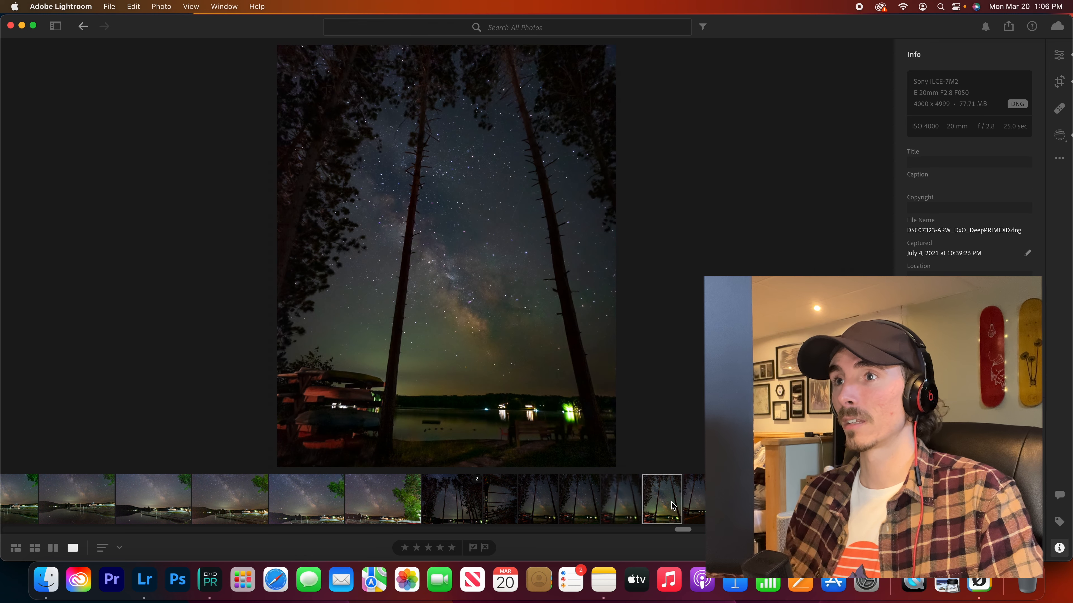
pyautogui.click(620, 509)
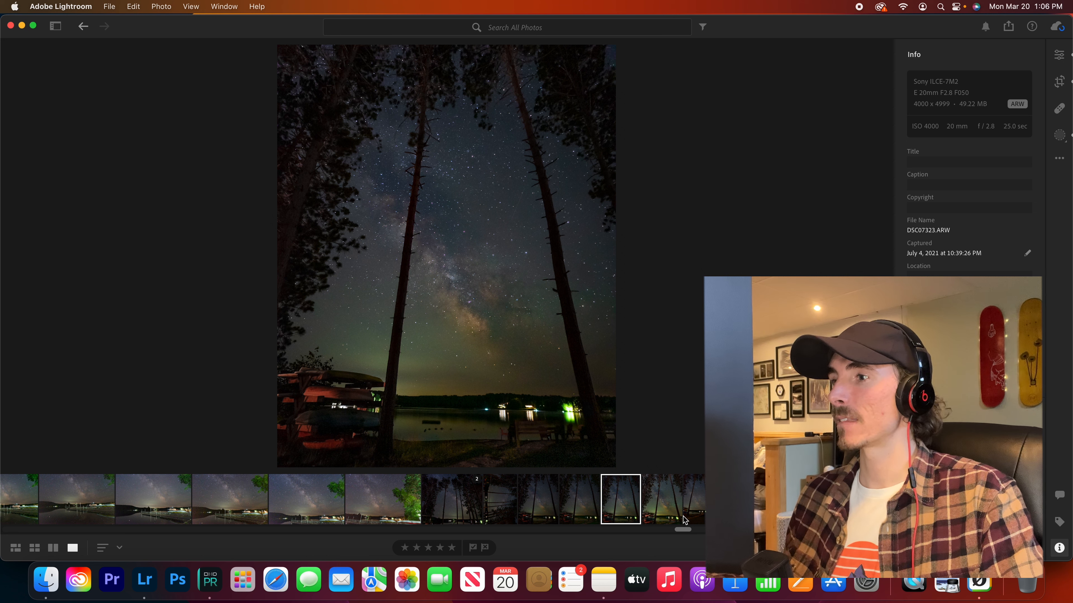
pyautogui.click(665, 501)
pyautogui.click(620, 505)
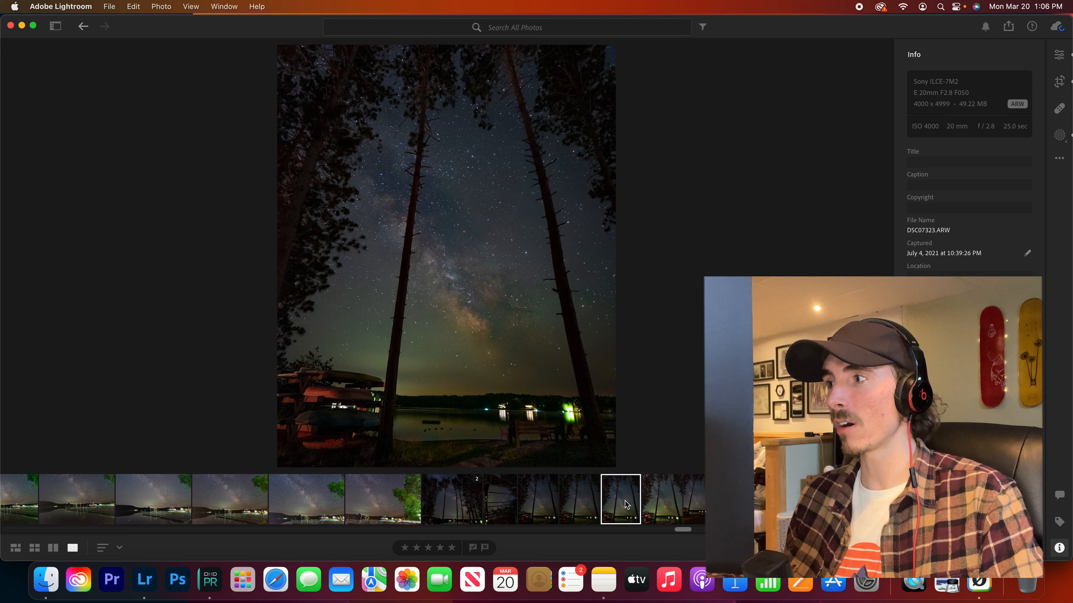
pyautogui.click(590, 507)
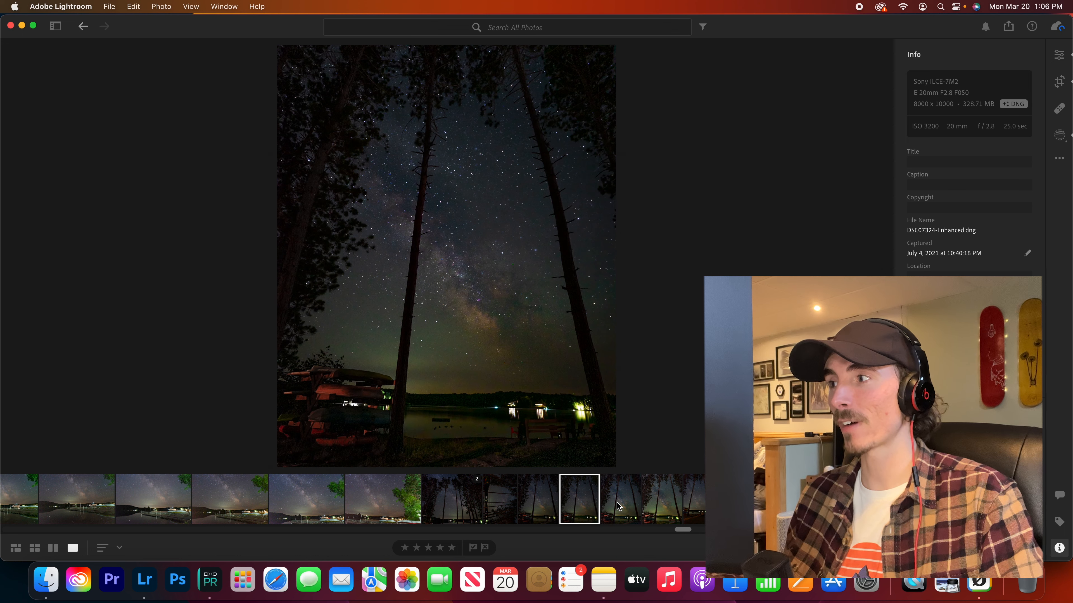
pyautogui.click(604, 505)
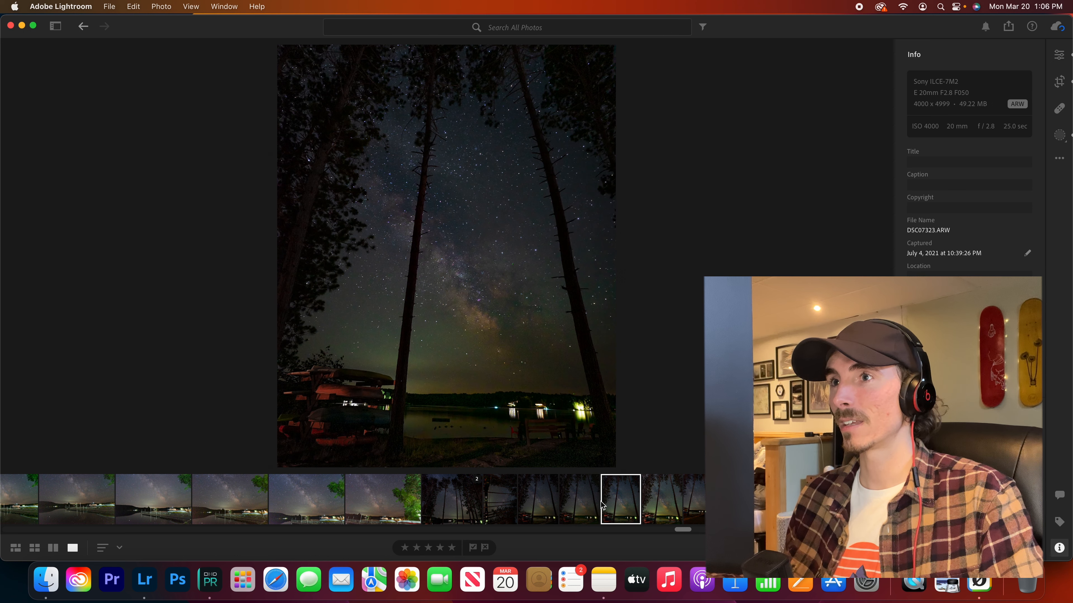
pyautogui.click(653, 506)
pyautogui.click(614, 506)
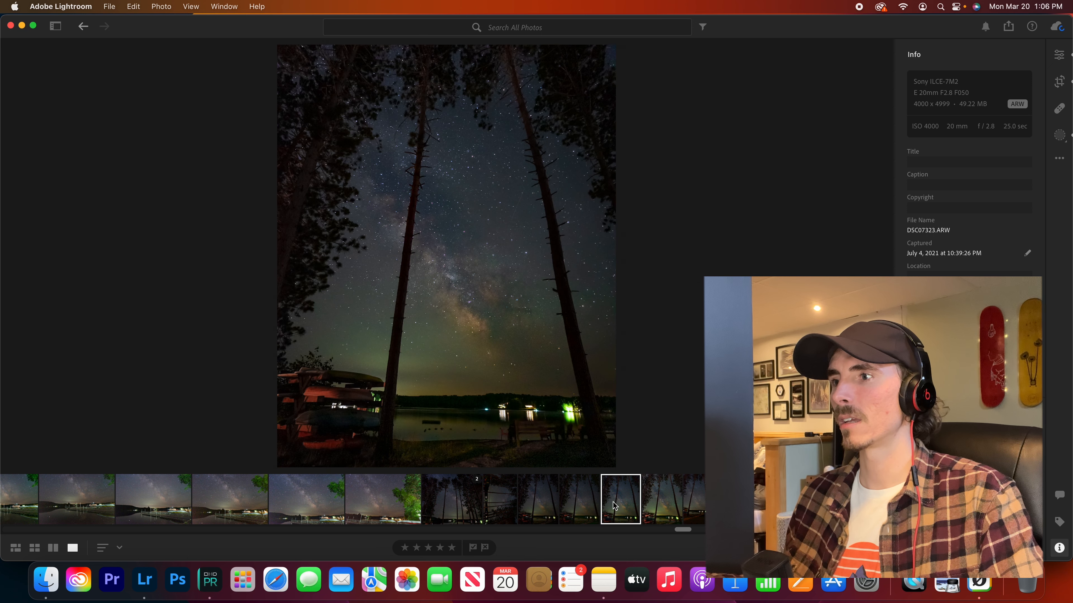
pyautogui.click(662, 507)
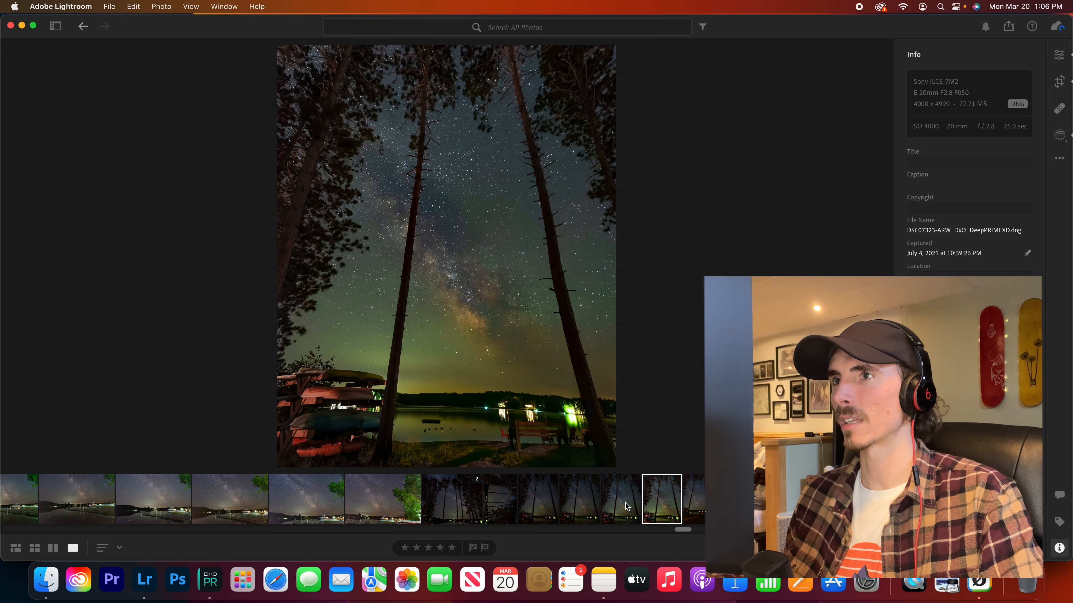
pyautogui.click(626, 506)
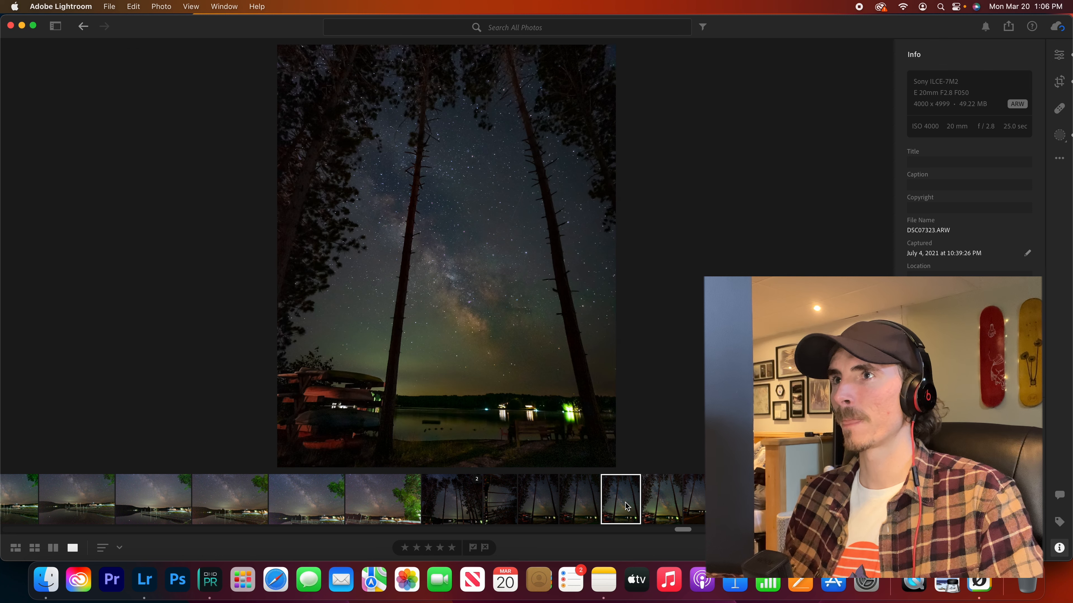
# Review the masks on the edited DSC07323 DeepPRIME XD DNG, including the Milky Way brush mask and the foreground masks
pyautogui.click(650, 506)
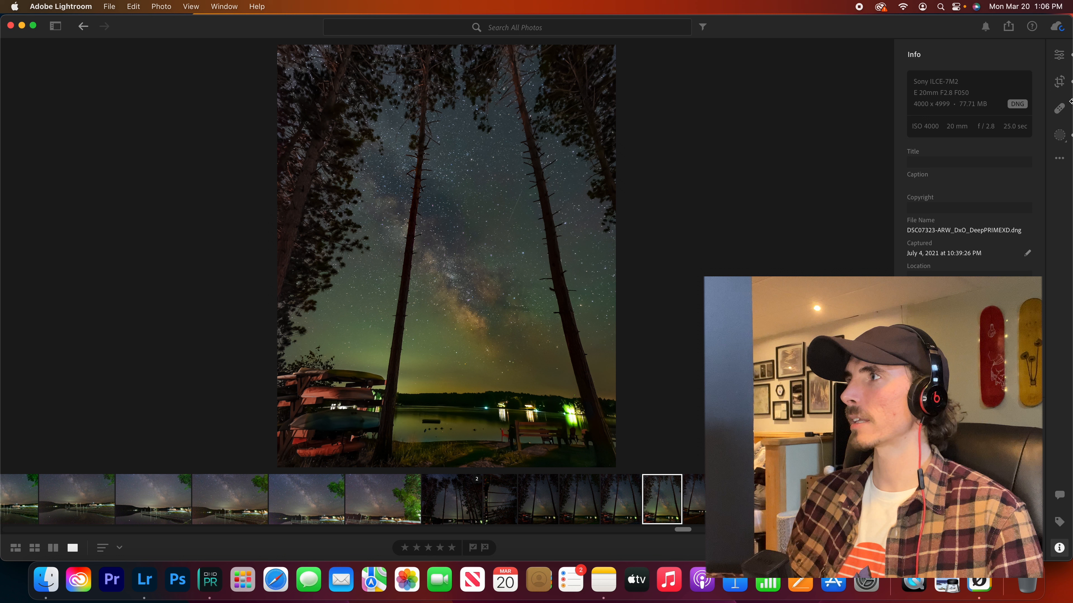
pyautogui.click(1059, 136)
pyautogui.click(868, 194)
pyautogui.click(867, 228)
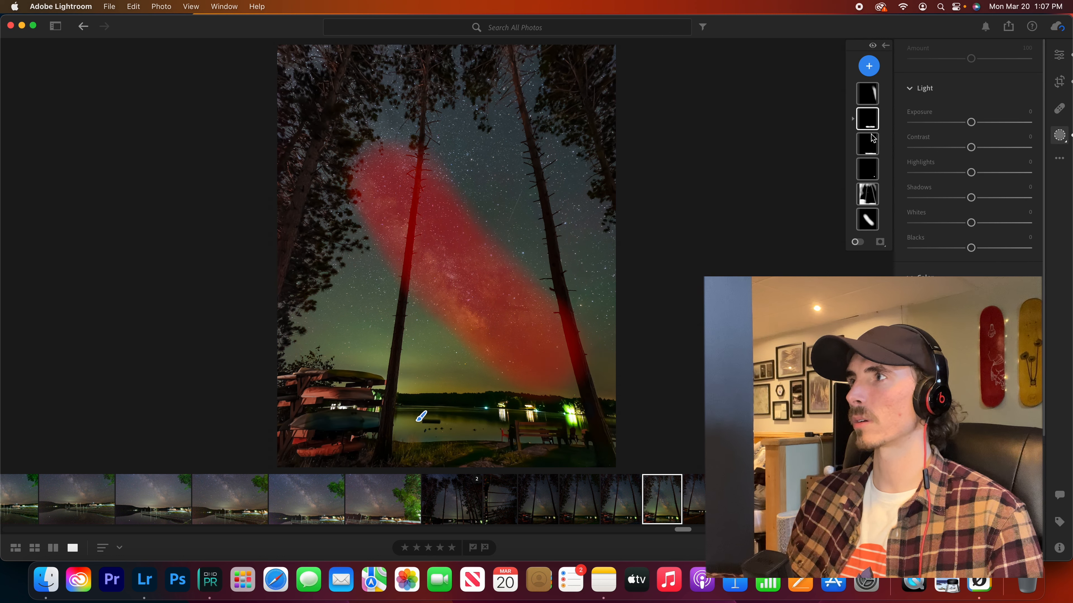
pyautogui.click(867, 145)
pyautogui.click(867, 119)
pyautogui.click(861, 90)
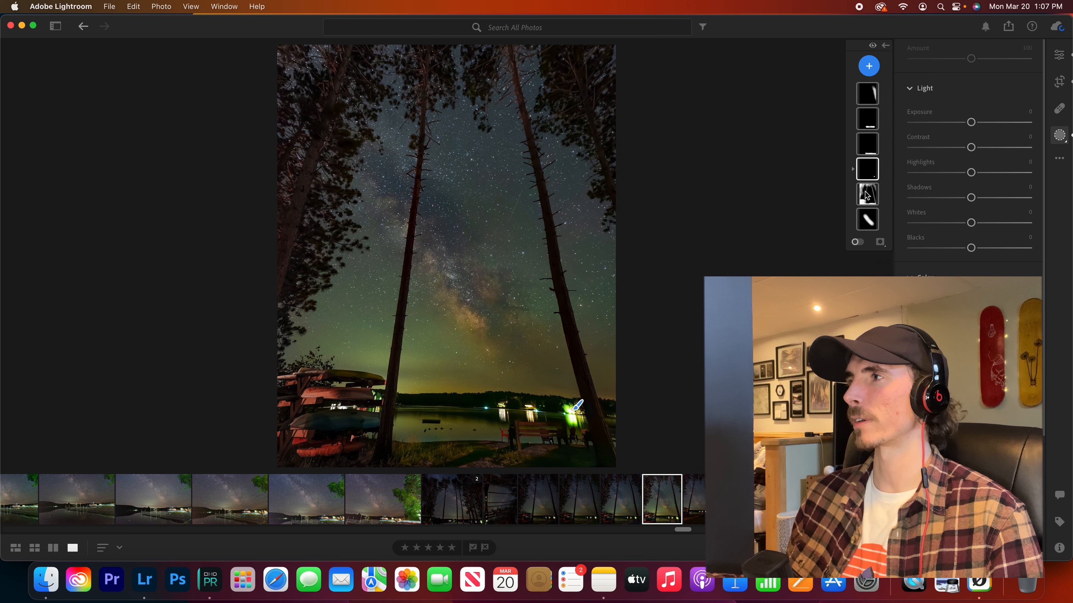
pyautogui.scroll(-3, 971, 169)
# Inspect the crop, light, tone curve, colour and effects settings of the DSC07323 DeepPRIME XD DNG
pyautogui.click(1061, 86)
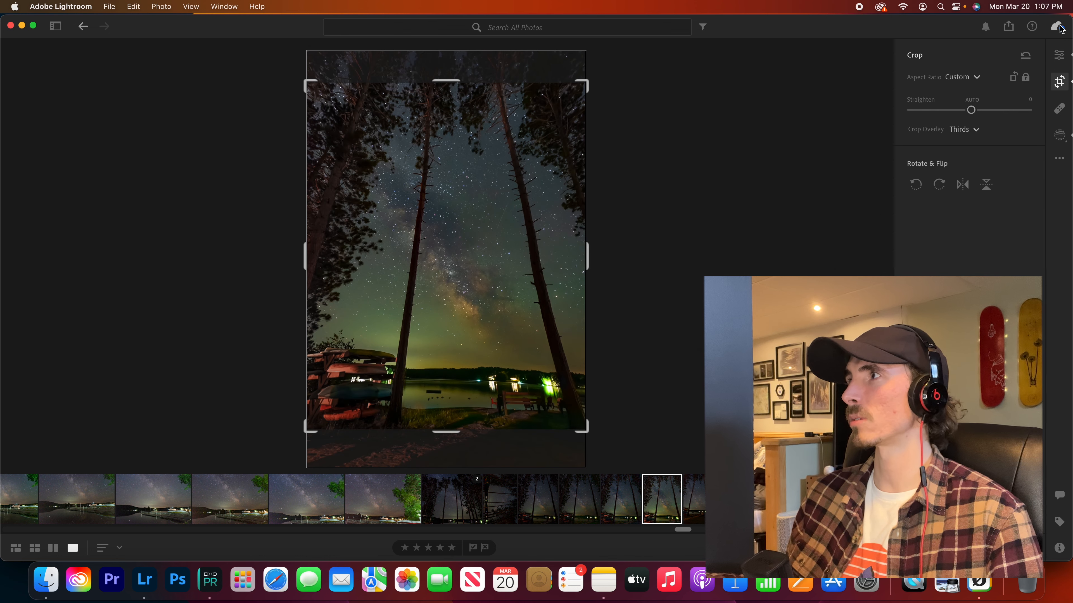
pyautogui.click(1059, 55)
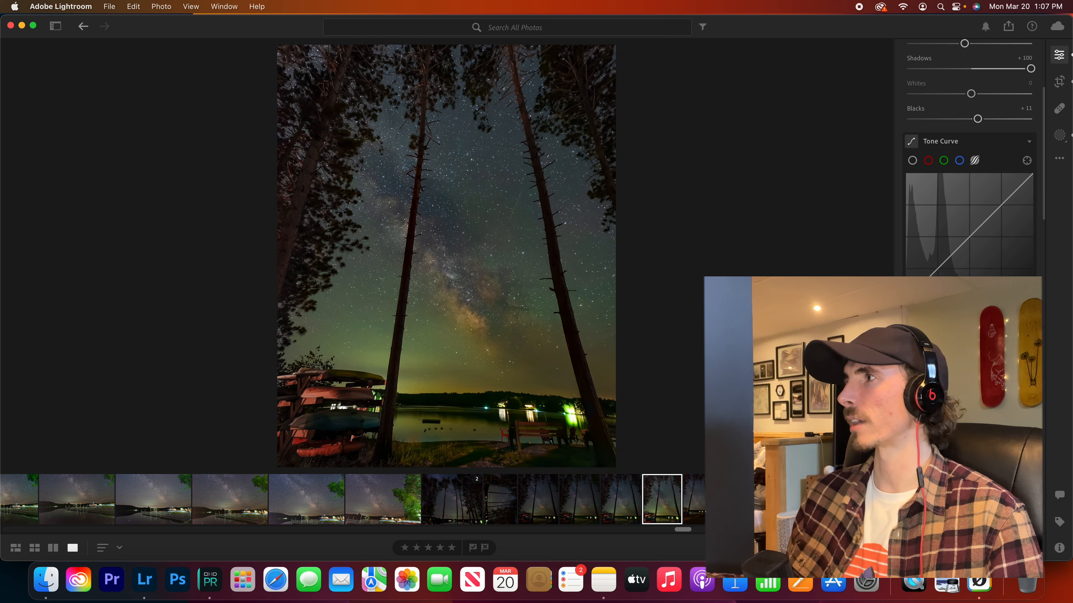
pyautogui.press('i')
pyautogui.click(1060, 53)
pyautogui.scroll(-10, 969, 160)
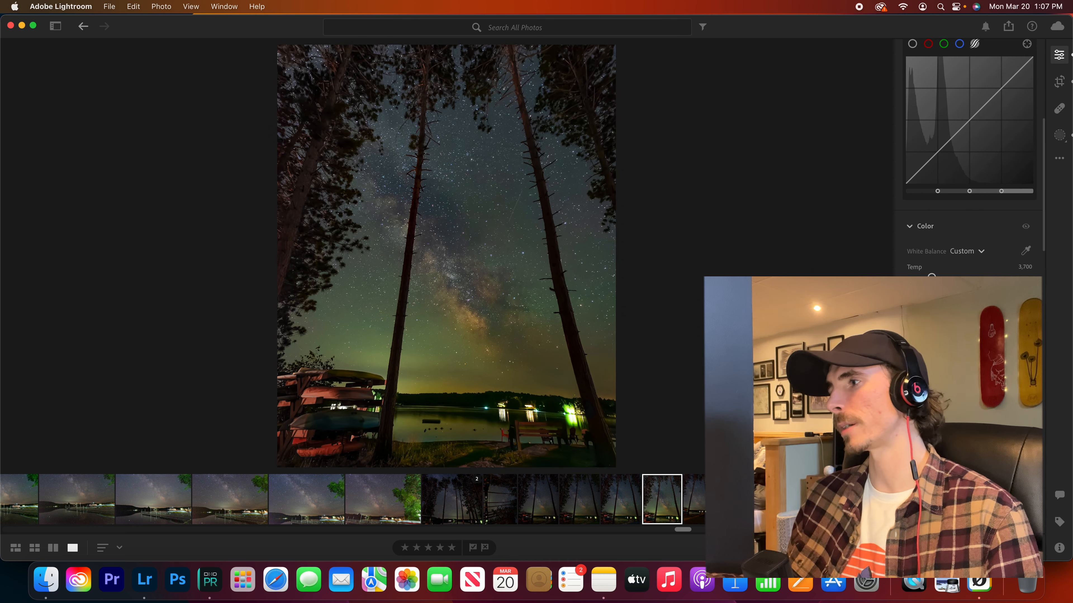
pyautogui.scroll(-15, 948, 440)
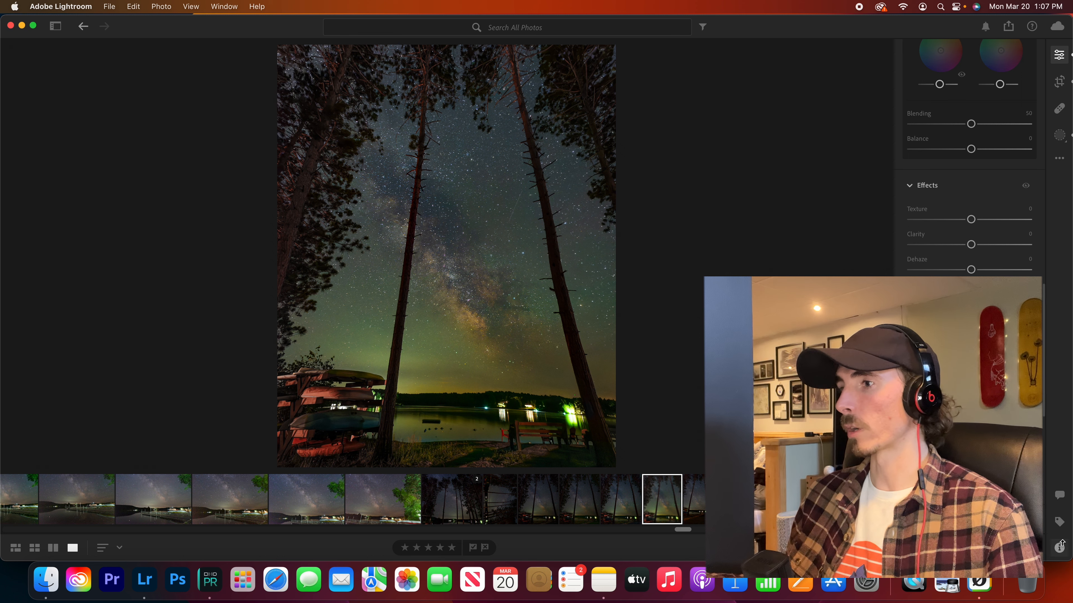
# Magnify the Milky Way between the trees and compare its colour and brightness between DSC07323.ARW and its DeepPRIME XD DNG
pyautogui.click(623, 495)
pyautogui.click(1058, 548)
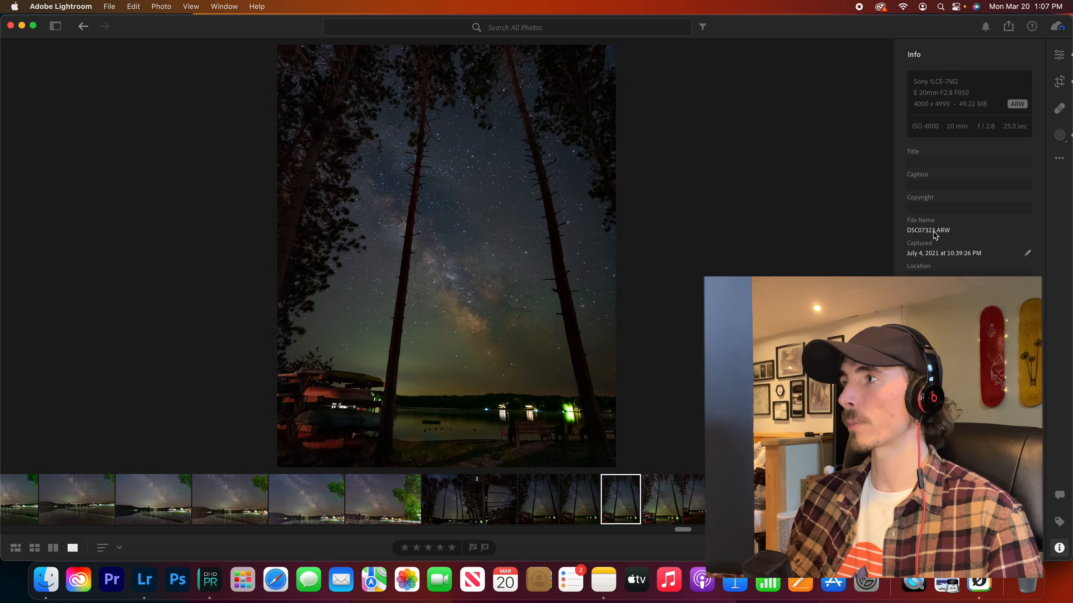
pyautogui.click(463, 272)
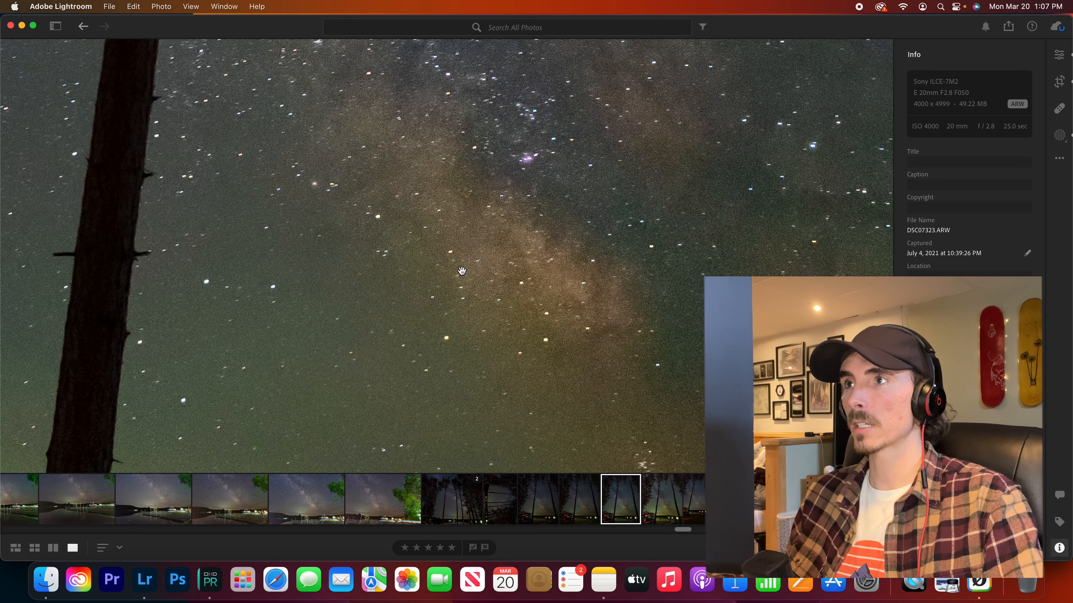
pyautogui.scroll(10, 455, 252)
pyautogui.click(460, 260)
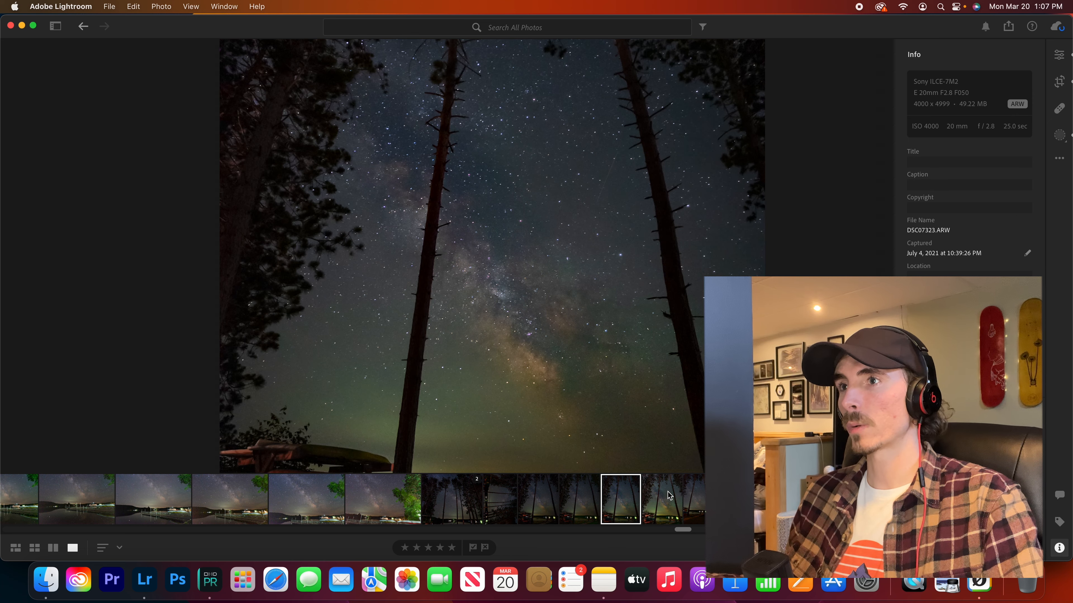
pyautogui.click(669, 496)
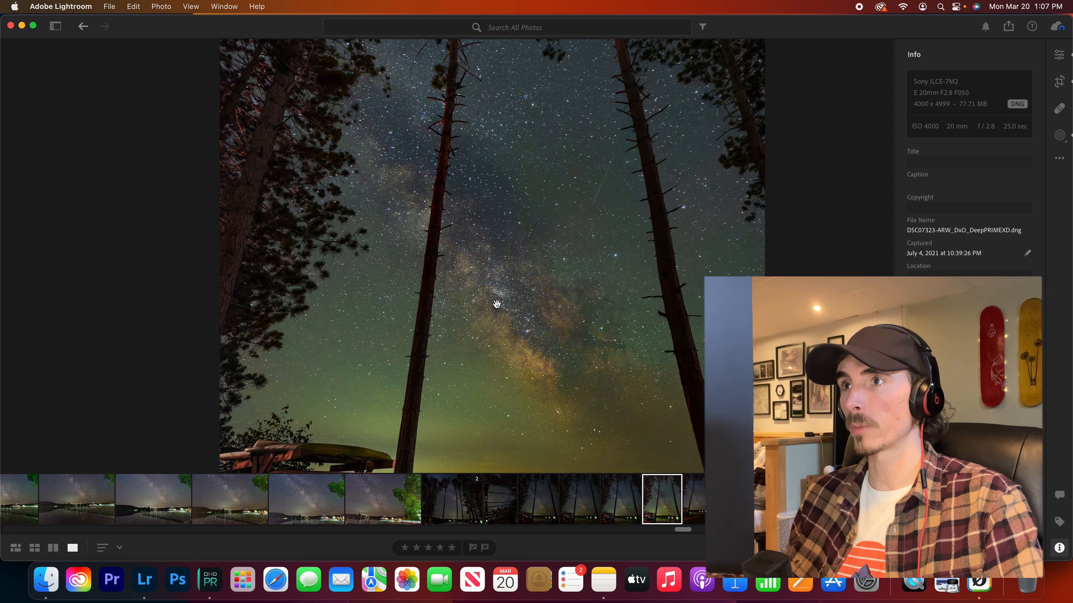
pyautogui.click(622, 490)
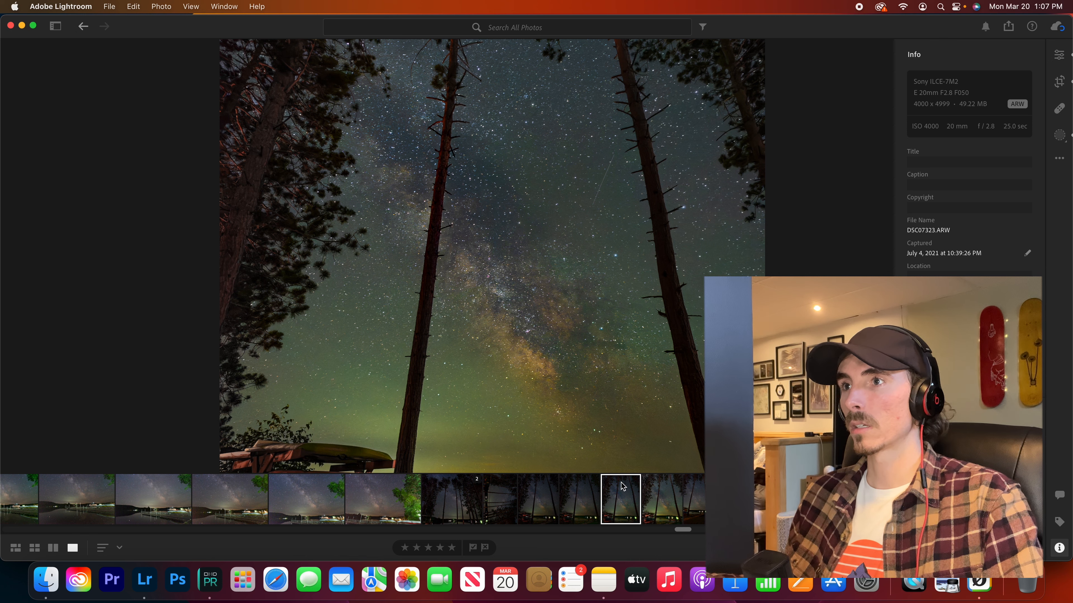
pyautogui.click(667, 488)
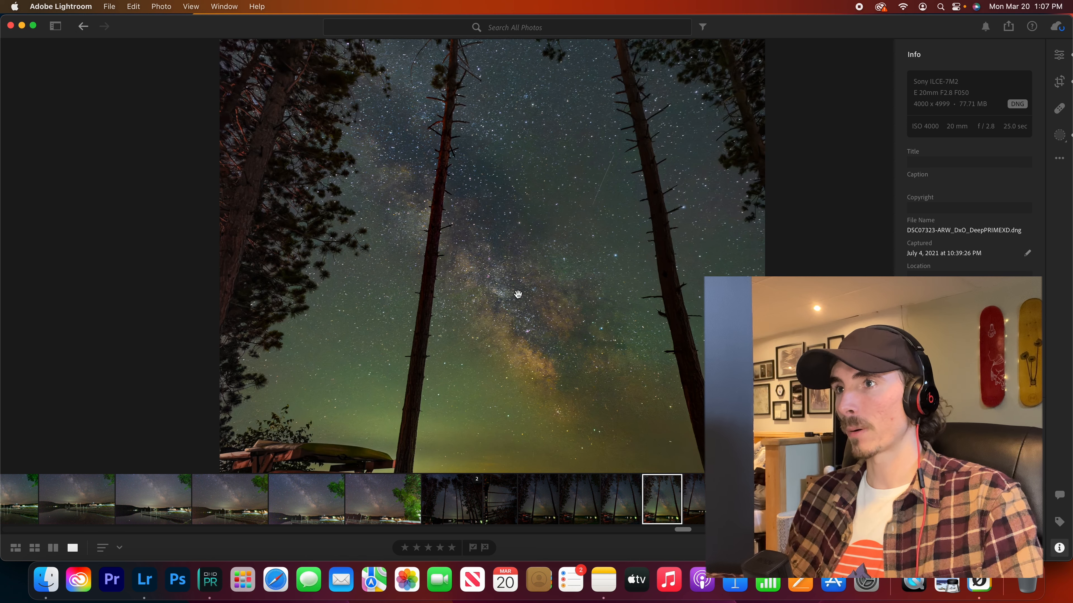
# Compare the stars beside the tree trunk up close in DSC07323.ARW, and reopen the DeepPRIME XD DNG at a wider view
pyautogui.click(518, 295)
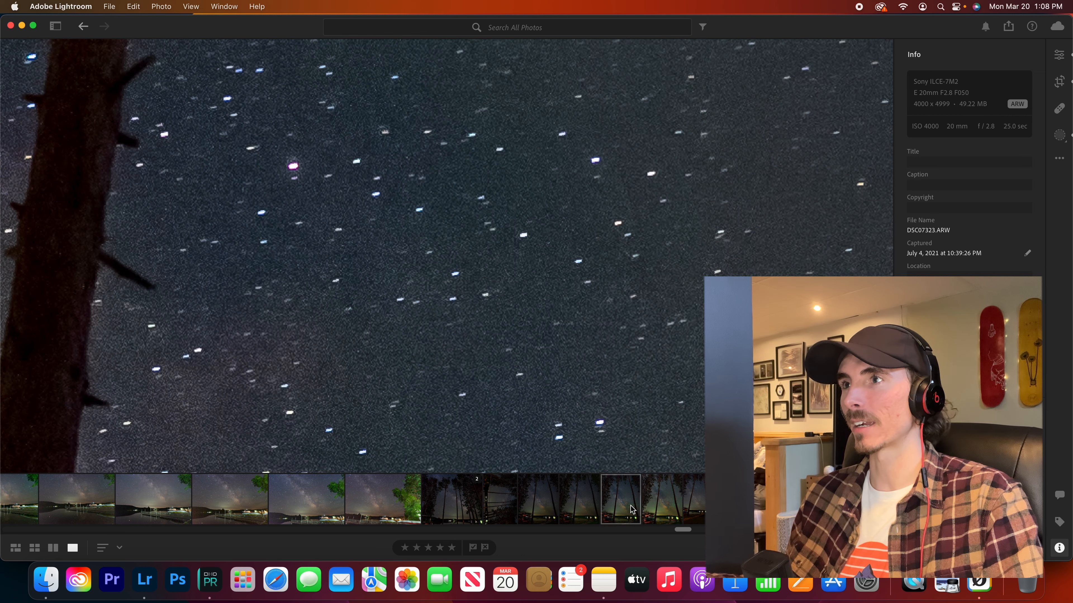
pyautogui.click(636, 506)
pyautogui.click(519, 315)
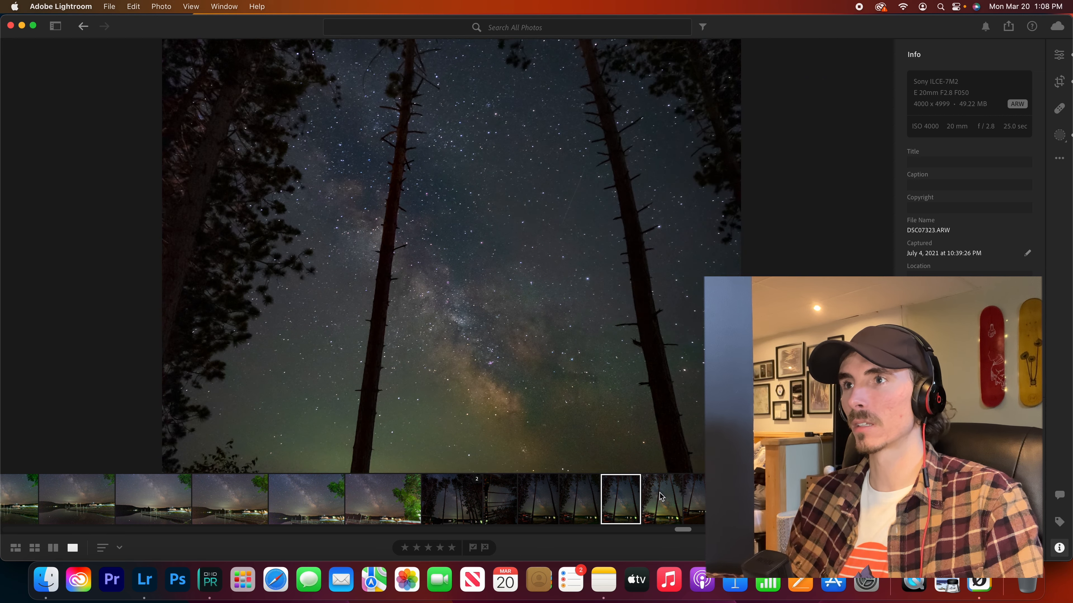
pyautogui.click(662, 497)
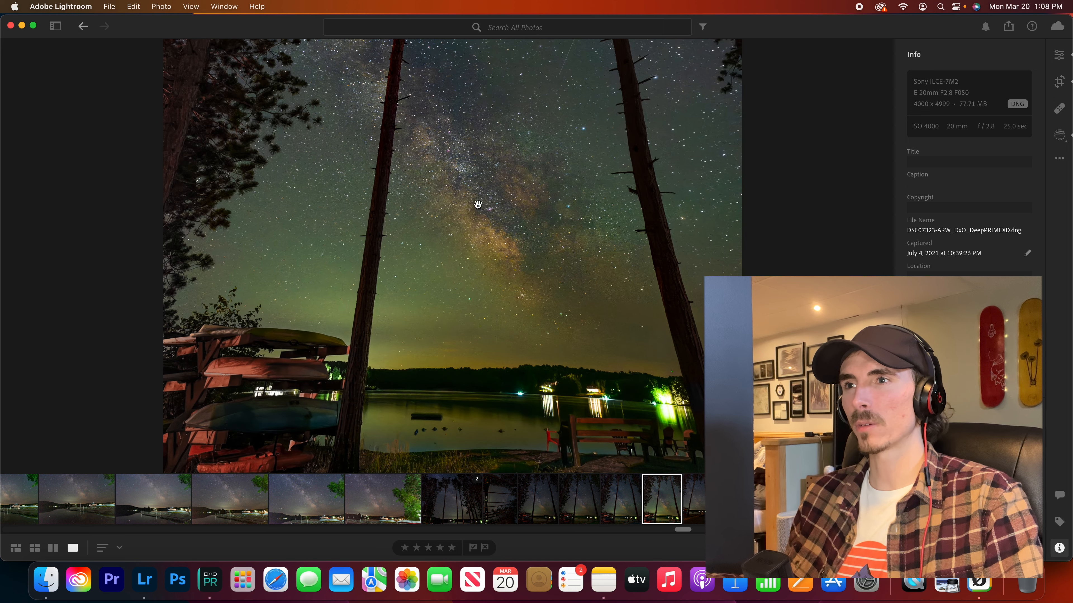
# Magnify the lakeshore grass and water and compare their noise and detail between the DeepPRIME XD DNG and DSC07323.ARW
pyautogui.click(412, 332)
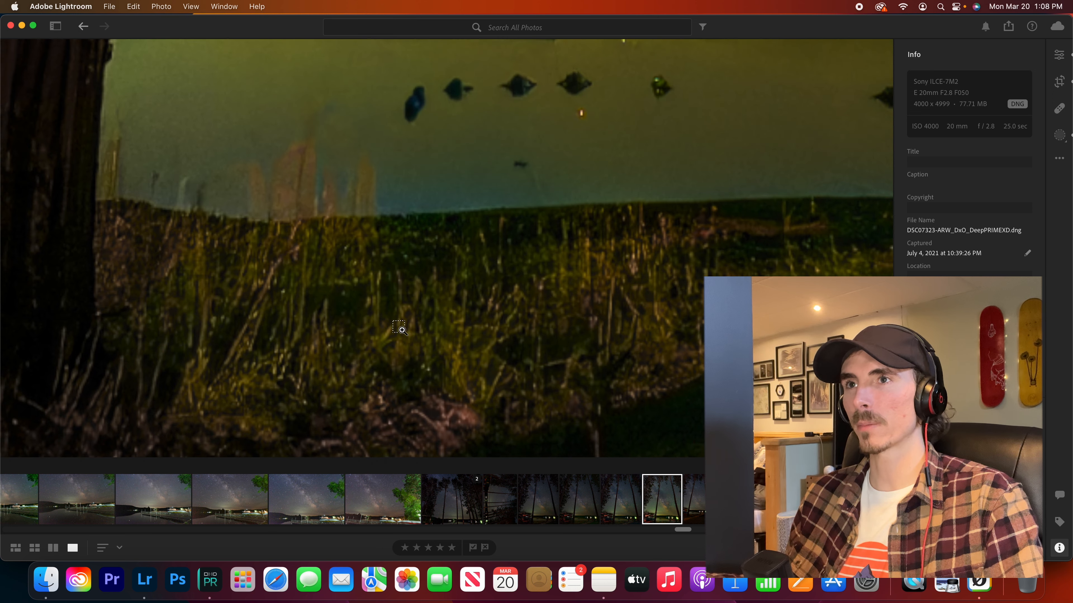
pyautogui.click(632, 498)
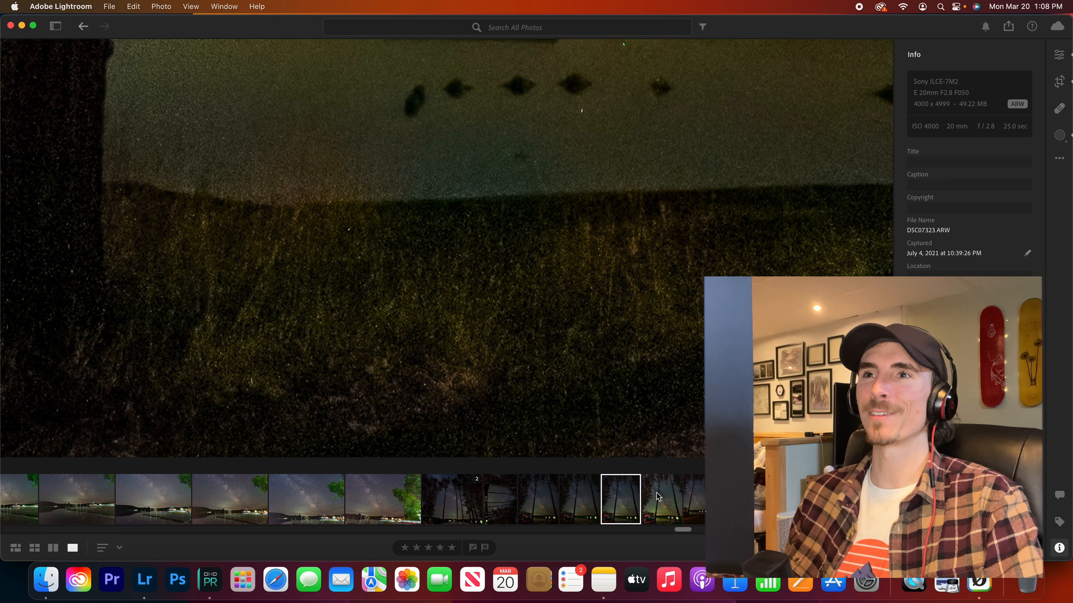
pyautogui.click(655, 490)
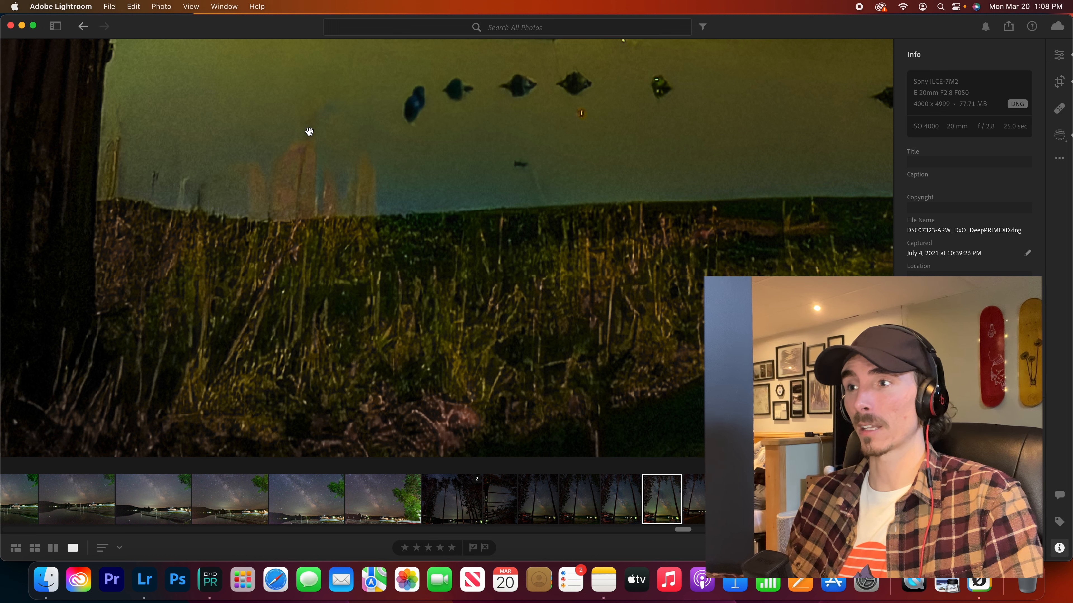
pyautogui.click(631, 488)
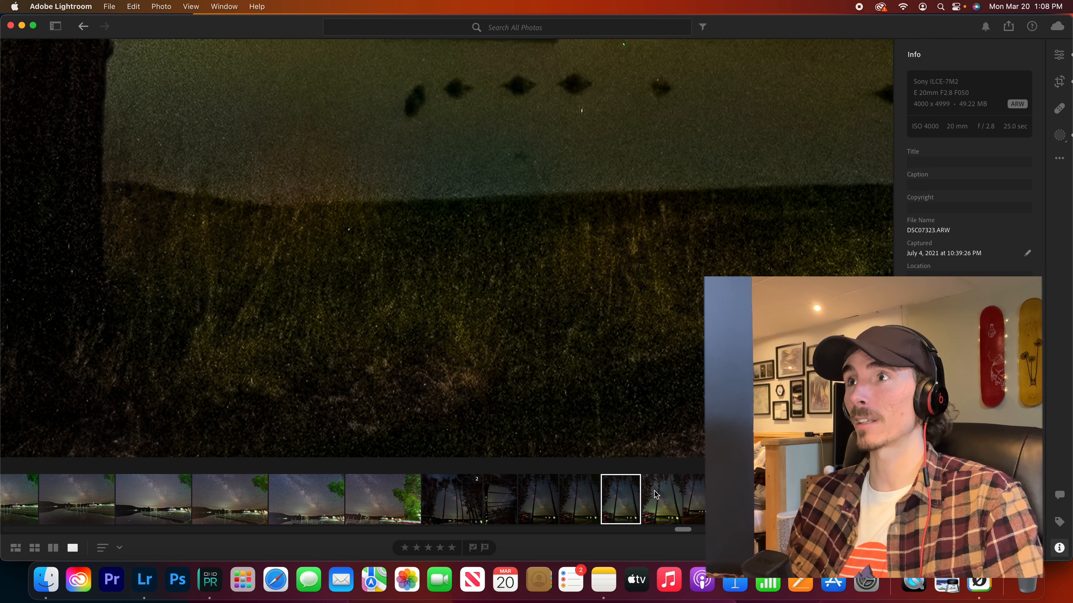
pyautogui.click(656, 494)
# Examine the star field and branches across the sky of the DeepPRIME XD DNG for artifacts, and return to the whole photo
pyautogui.moveTo(691, 171); pyautogui.dragTo(383, 239)
pyautogui.moveTo(866, 222); pyautogui.dragTo(492, 221)
pyautogui.moveTo(573, 182); pyautogui.dragTo(396, 416)
pyautogui.scroll(5, 495, 208)
pyautogui.scroll(-5, 466, 271)
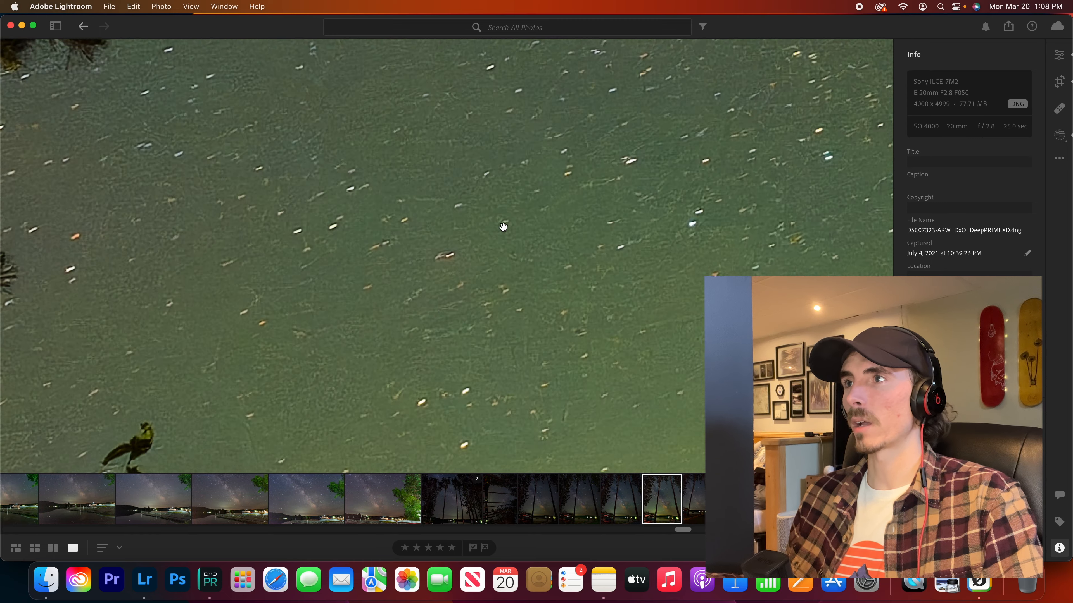
pyautogui.scroll(3, 466, 271)
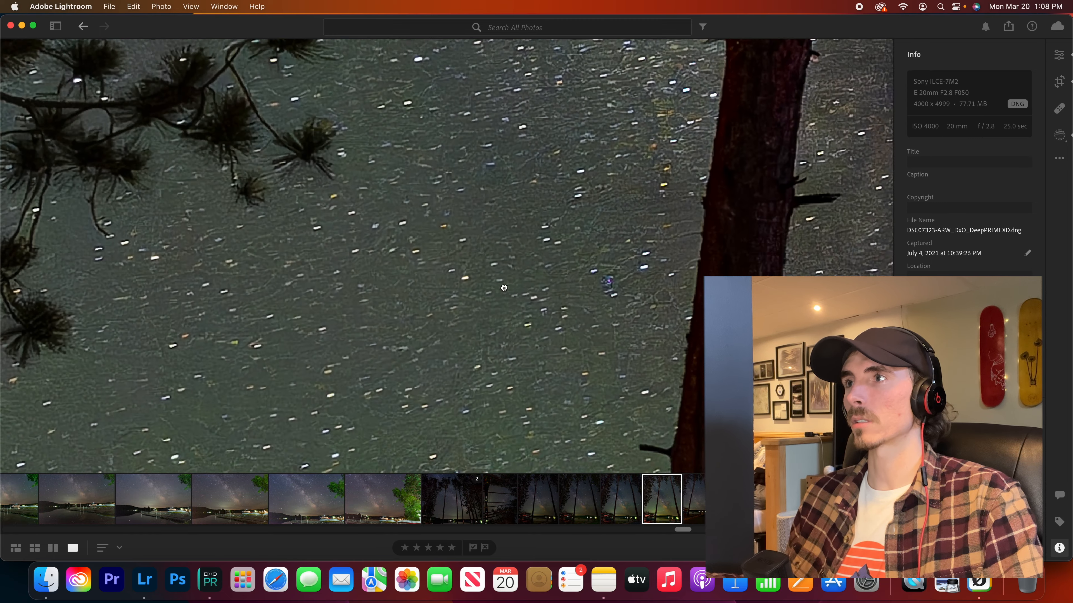
pyautogui.scroll(3, 510, 269)
pyautogui.scroll(-4, 513, 168)
pyautogui.scroll(10, 513, 168)
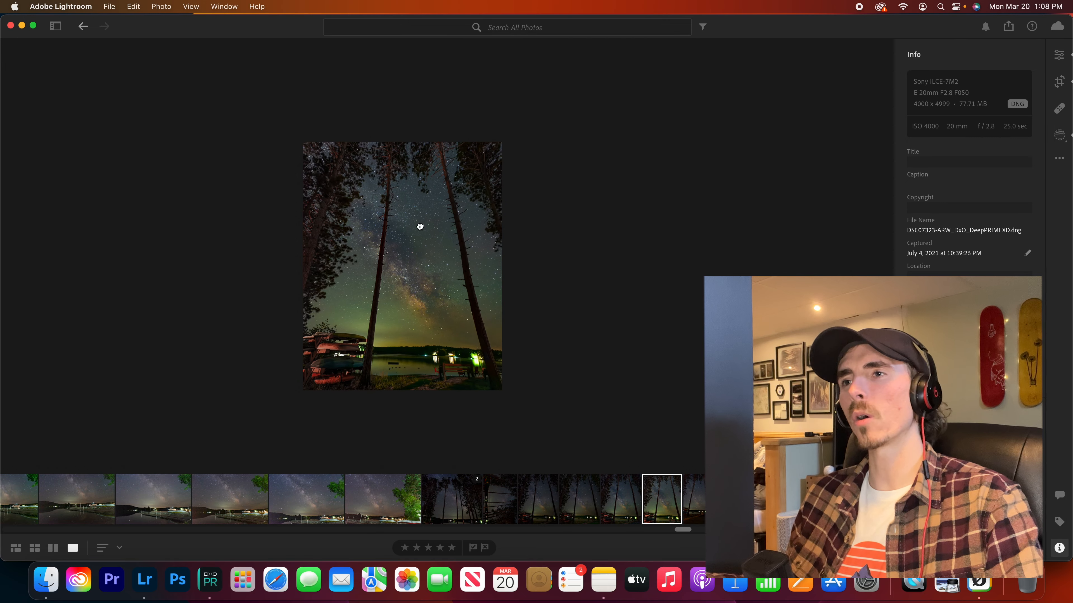
# Compare the whole night-sky photo between DSC07323.ARW and its DeepPRIME XD DNG at small and larger view sizes
pyautogui.click(628, 508)
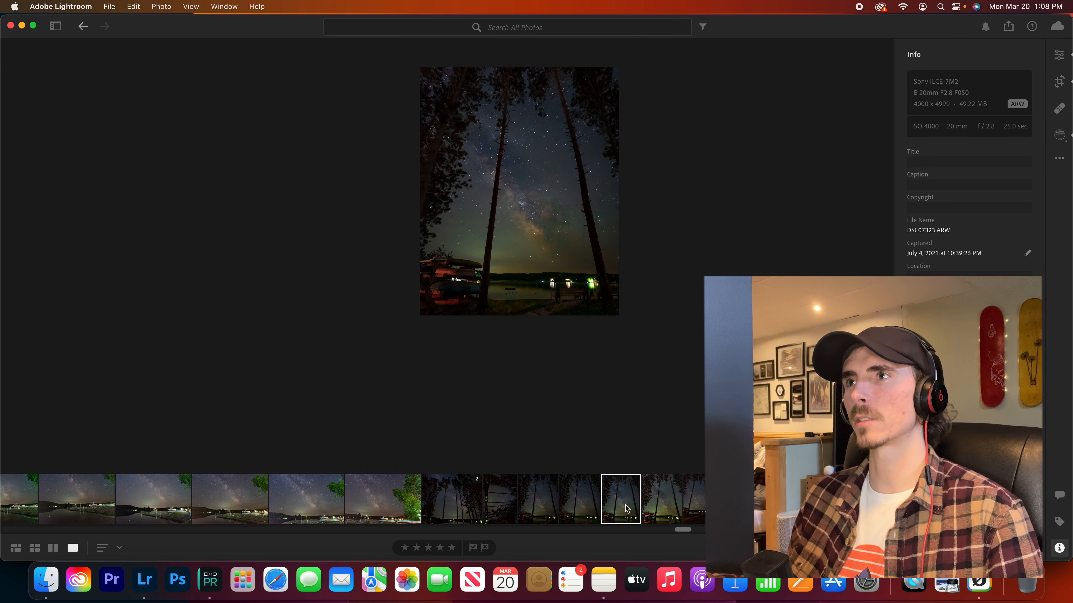
pyautogui.click(662, 500)
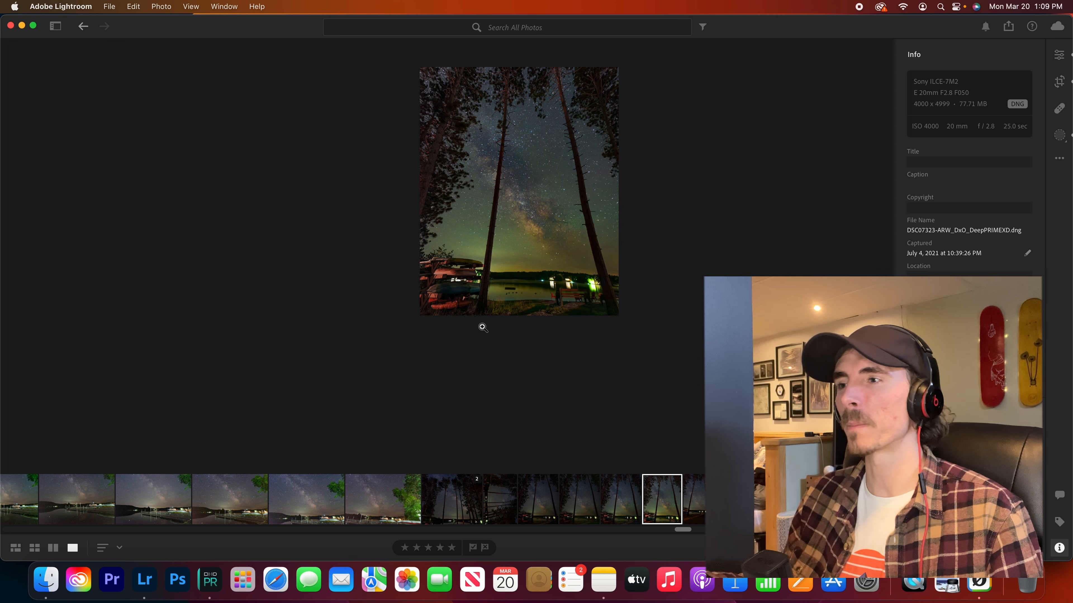
pyautogui.click(595, 501)
pyautogui.click(616, 501)
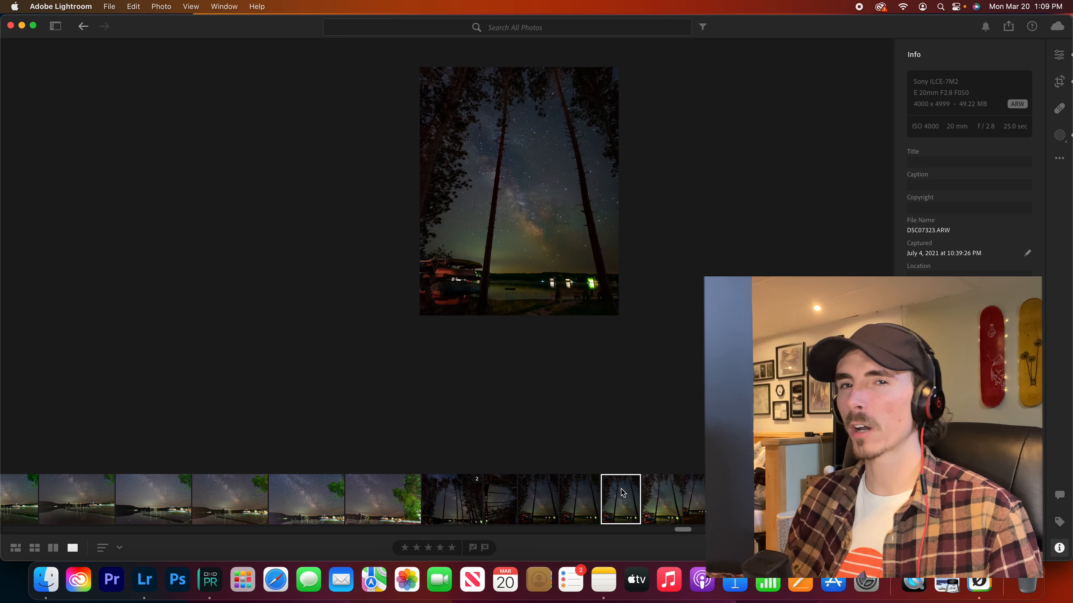
pyautogui.click(461, 221)
pyautogui.click(667, 496)
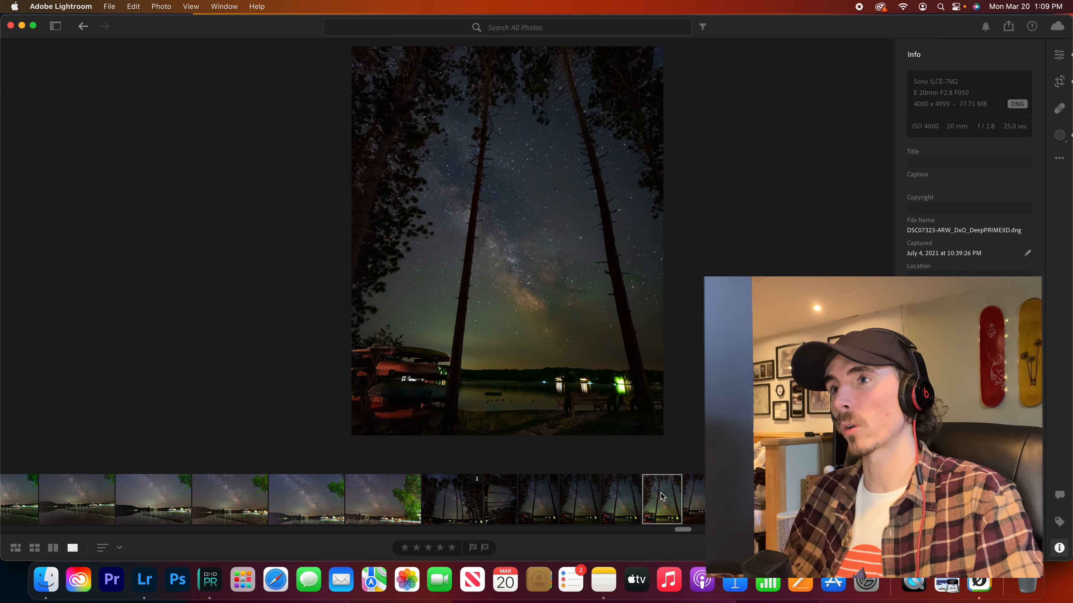
pyautogui.click(626, 495)
pyautogui.click(655, 498)
# Check that the colour edit settings match between the DeepPRIME XD DNG and the original DSC07323.ARW
pyautogui.click(1064, 56)
pyautogui.scroll(-10, 990, 144)
pyautogui.scroll(6, 990, 143)
pyautogui.scroll(4, 991, 144)
pyautogui.moveTo(518, 294)
pyautogui.mouseDown()
pyautogui.moveTo(516, 343)
pyautogui.moveTo(511, 241)
pyautogui.moveTo(505, 281)
pyautogui.mouseUp()
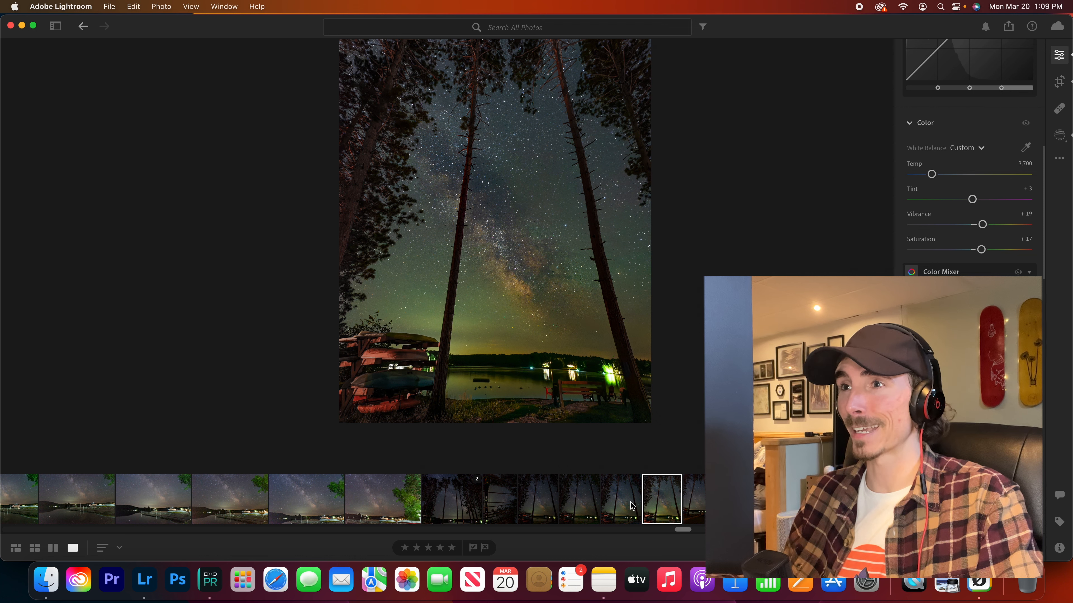
pyautogui.press('Left')
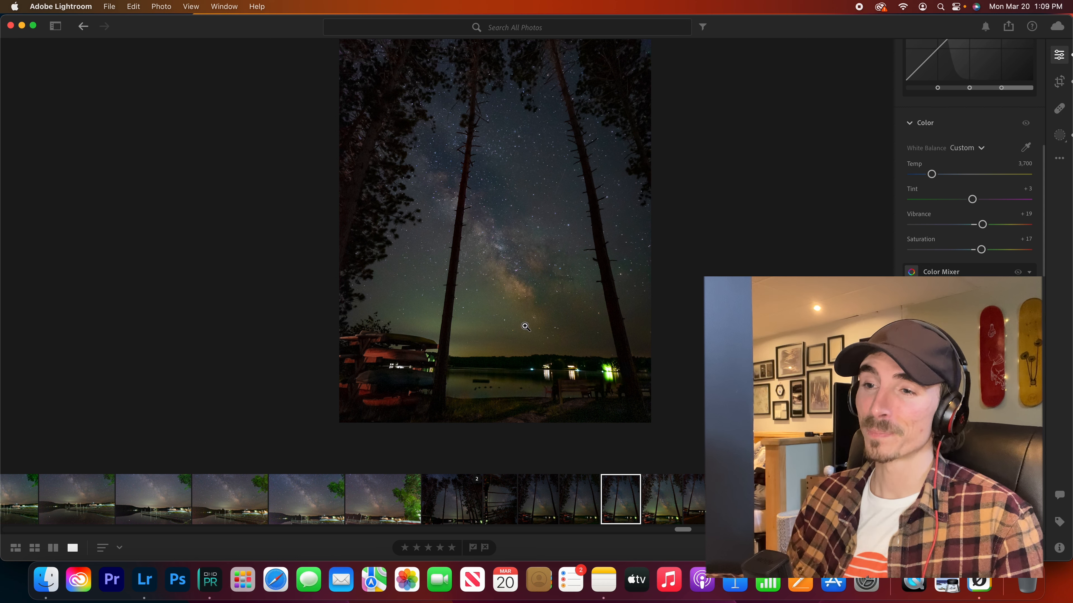
# Switch to DxO PureRAW 3 and locate the lunar eclipse photo DSC00958.ARW in the Lightbox
pyautogui.click(210, 580)
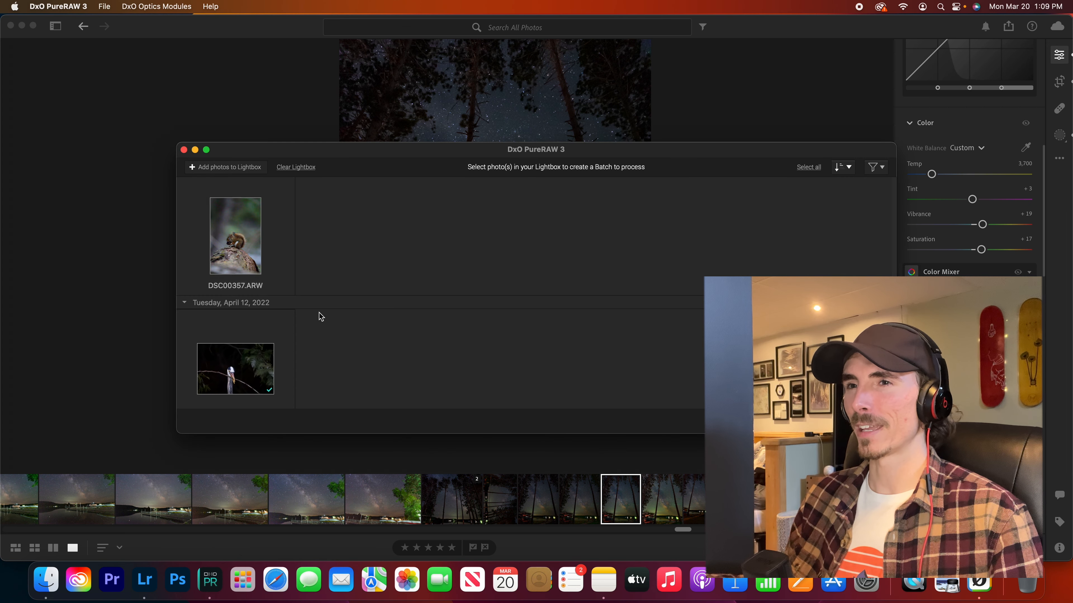
pyautogui.scroll(20, 381, 349)
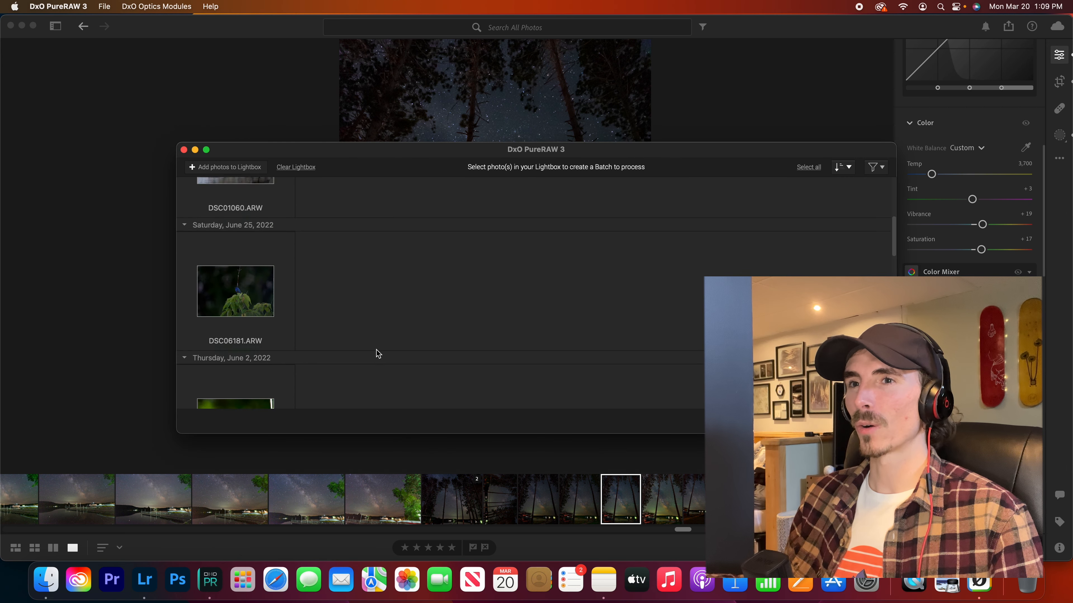
pyautogui.scroll(-5, 376, 351)
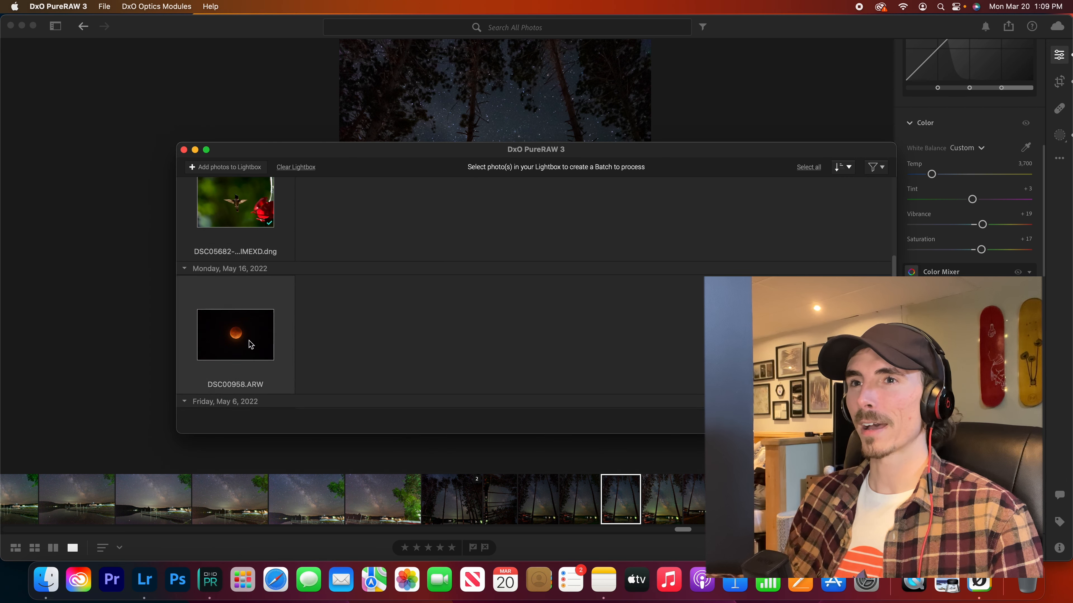
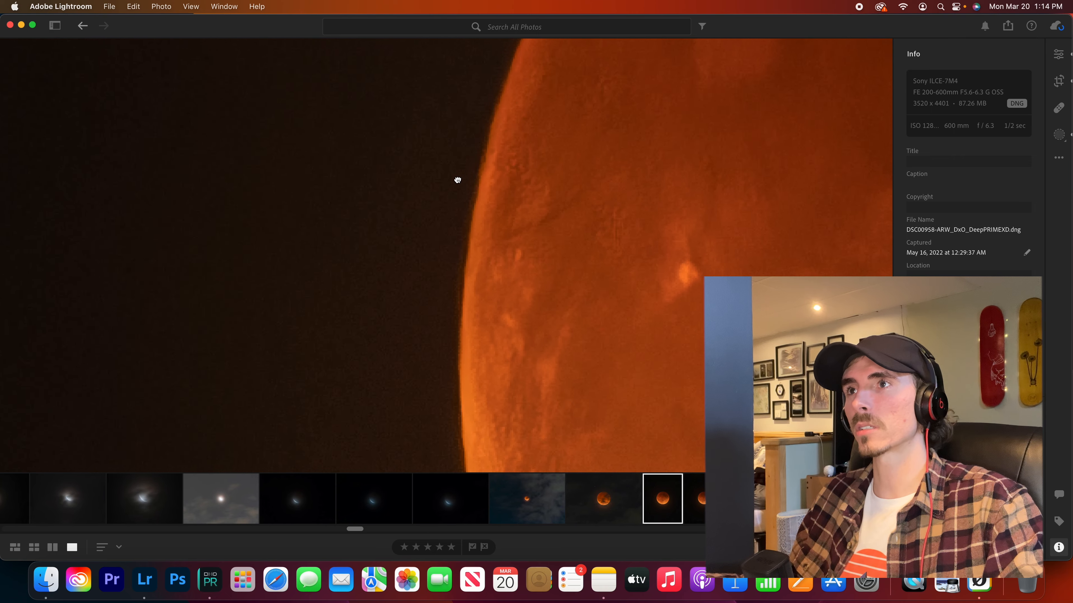
# Examine the moon's edge in the DSC00958 DeepPRIME XD DNG up close and compare it with the adjacent moon photo
pyautogui.moveTo(462, 170); pyautogui.dragTo(615, 379)
pyautogui.moveTo(659, 456); pyautogui.dragTo(402, 284)
pyautogui.click(692, 501)
pyautogui.click(660, 501)
# Compare the moon's lower limb and the surrounding dark sky between the DSC00958 DeepPRIME XD DNG and the adjacent moon photo
pyautogui.moveTo(427, 412); pyautogui.dragTo(197, 5)
pyautogui.moveTo(395, 426); pyautogui.dragTo(273, 43)
pyautogui.moveTo(495, 438); pyautogui.dragTo(527, 286)
pyautogui.click(697, 496)
pyautogui.click(661, 498)
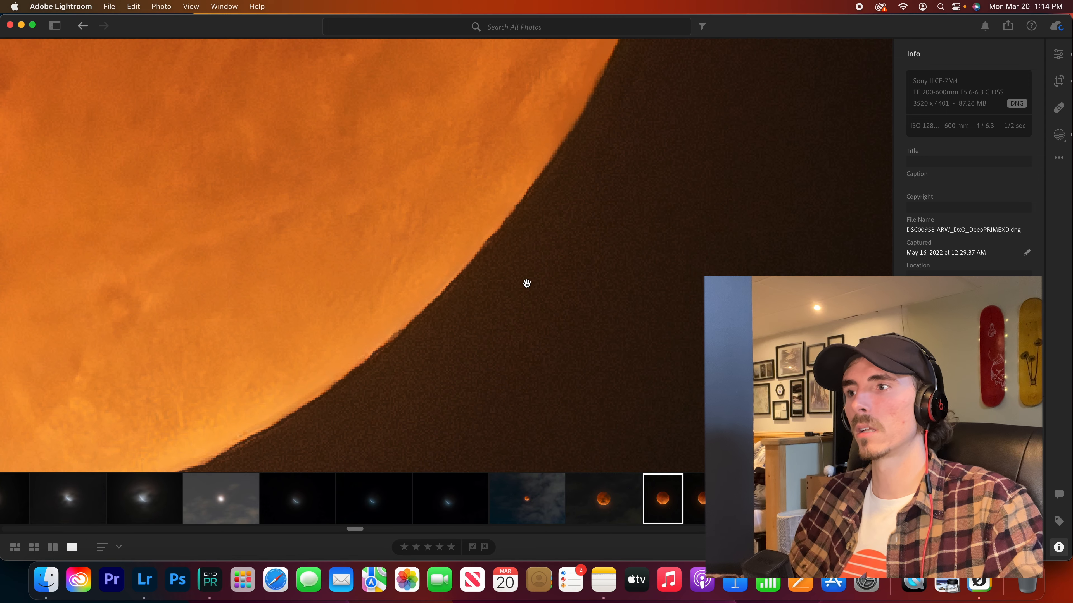
pyautogui.click(694, 495)
pyautogui.click(659, 495)
pyautogui.moveTo(368, 334); pyautogui.dragTo(628, 171)
pyautogui.click(695, 496)
pyautogui.click(661, 498)
# Examine the bright star below the moon up close in the DSC00958 DeepPRIME XD DNG for comparison with the adjacent DeepPRIME DNG
pyautogui.click(443, 270)
pyautogui.moveTo(433, 263)
pyautogui.mouseDown()
pyautogui.moveTo(538, 371)
pyautogui.moveTo(447, 256)
pyautogui.mouseUp()
pyautogui.press('super+equal')
pyautogui.press('super+equal')
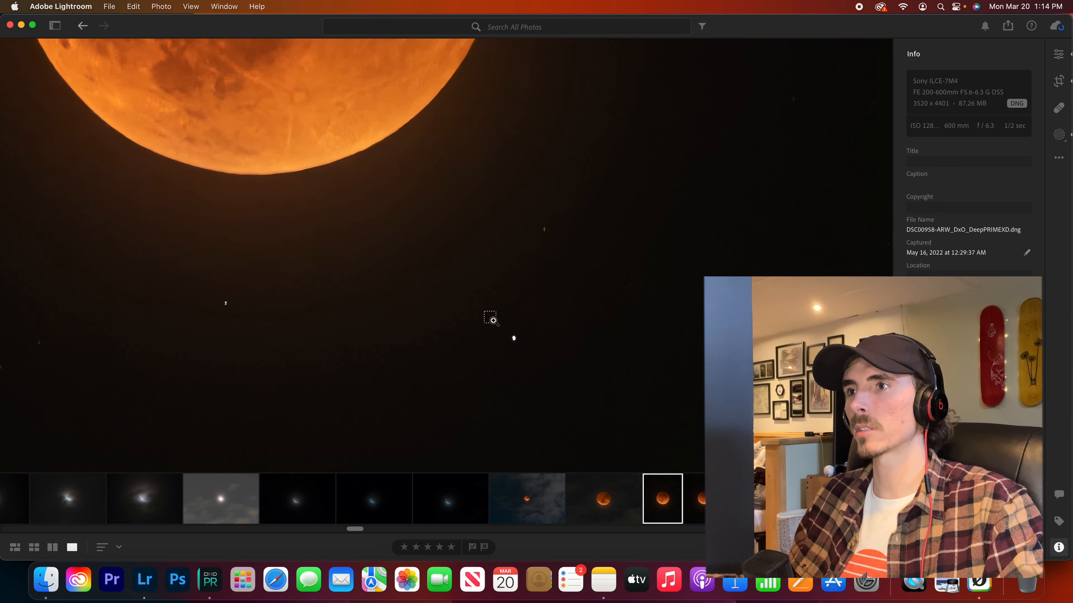
pyautogui.click(514, 335)
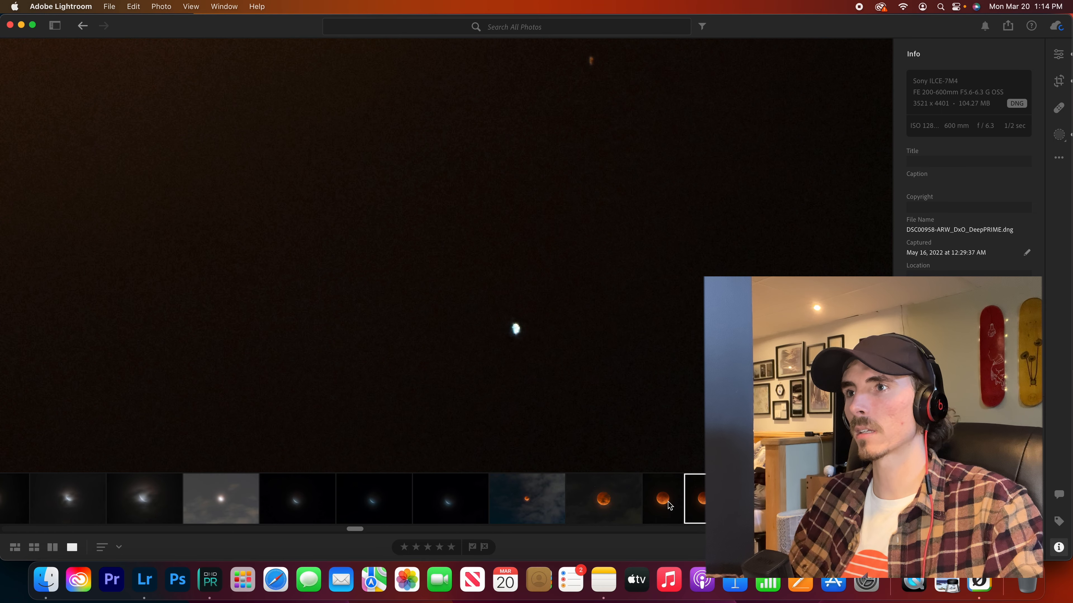
# View the whole DSC00958 DeepPRIME XD frame and inspect the dark sky around the star below the moon
pyautogui.press('super+minus')
pyautogui.press('super+minus')
pyautogui.press('super+minus')
pyautogui.press('super+minus')
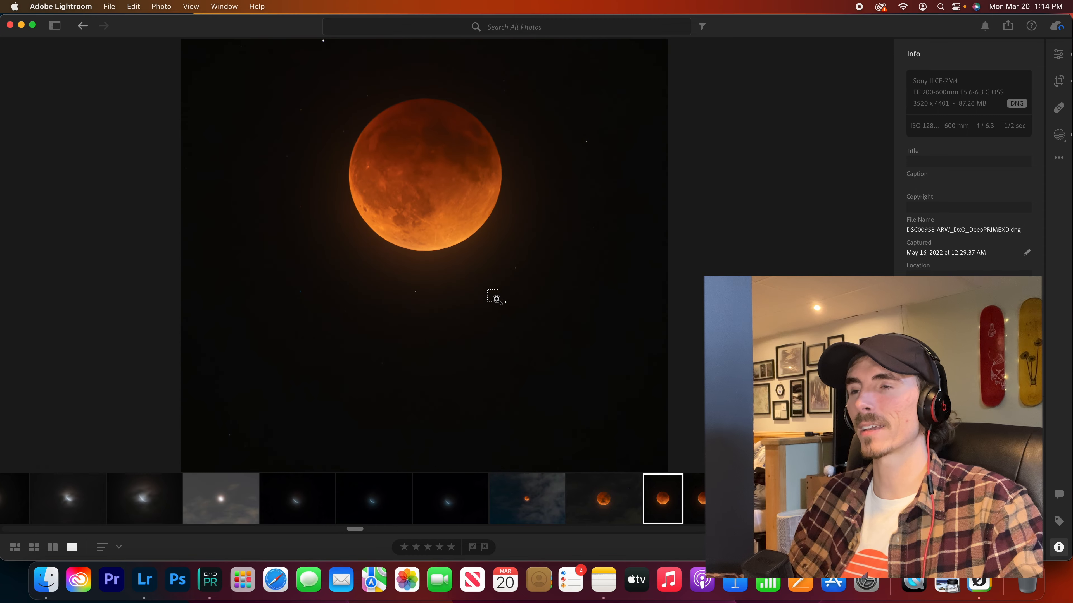
pyautogui.click(520, 331)
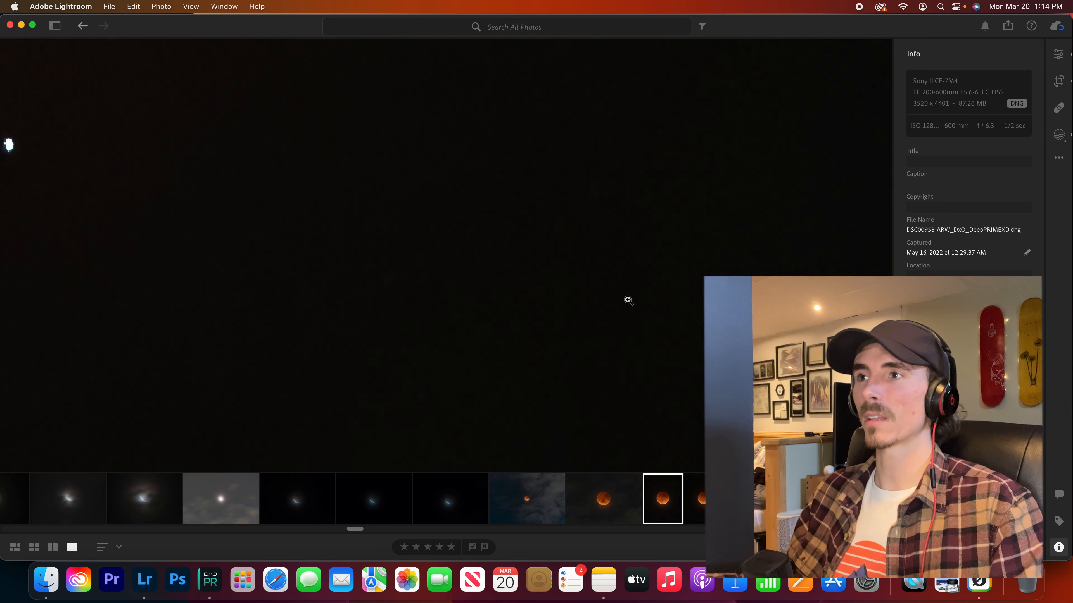
pyautogui.click(350, 215)
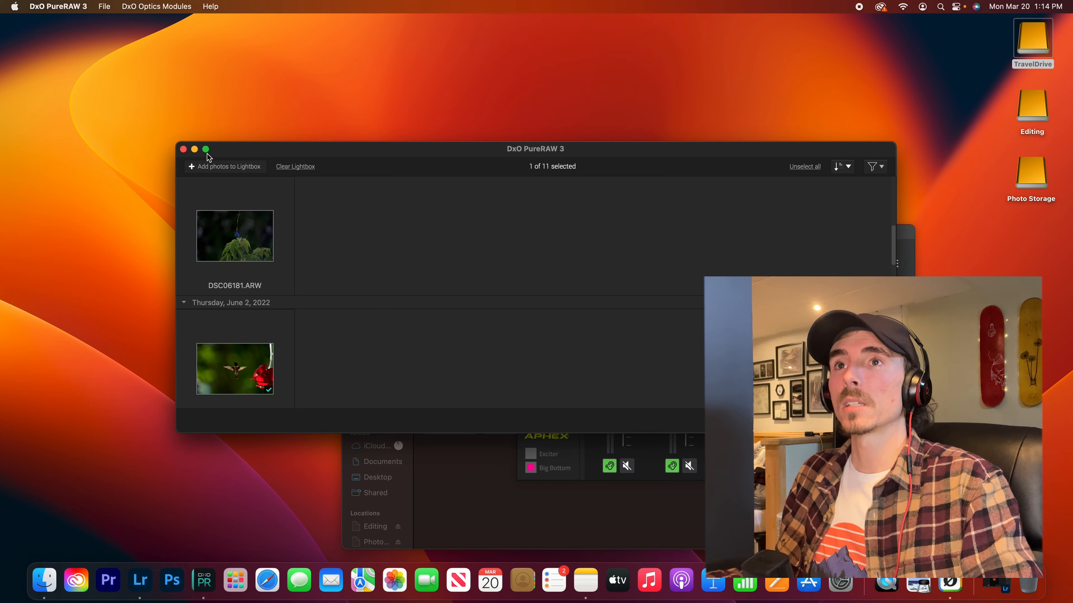
# Enlarge the DxO PureRAW 3 window and select the photos DSC01302, DSC01060, DSC06181 and DSC00357 in the Lightbox
pyautogui.click(209, 152)
pyautogui.scroll(7, 153, 348)
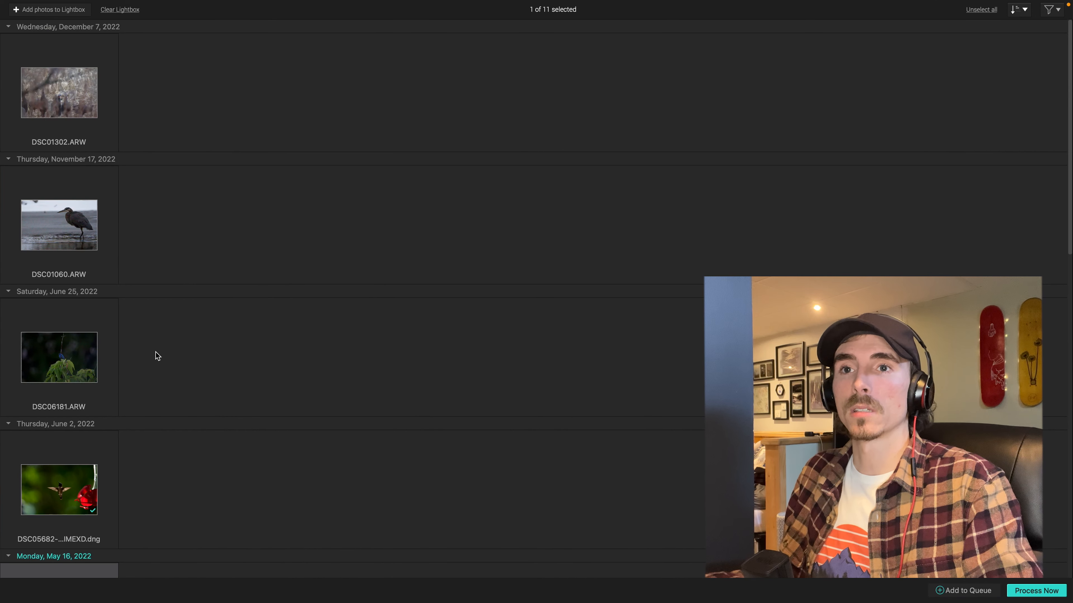
pyautogui.scroll(-18, 155, 338)
pyautogui.scroll(3, 110, 187)
pyautogui.click(79, 167)
pyautogui.keyDown('super'); pyautogui.click(81, 399); pyautogui.keyUp('super')
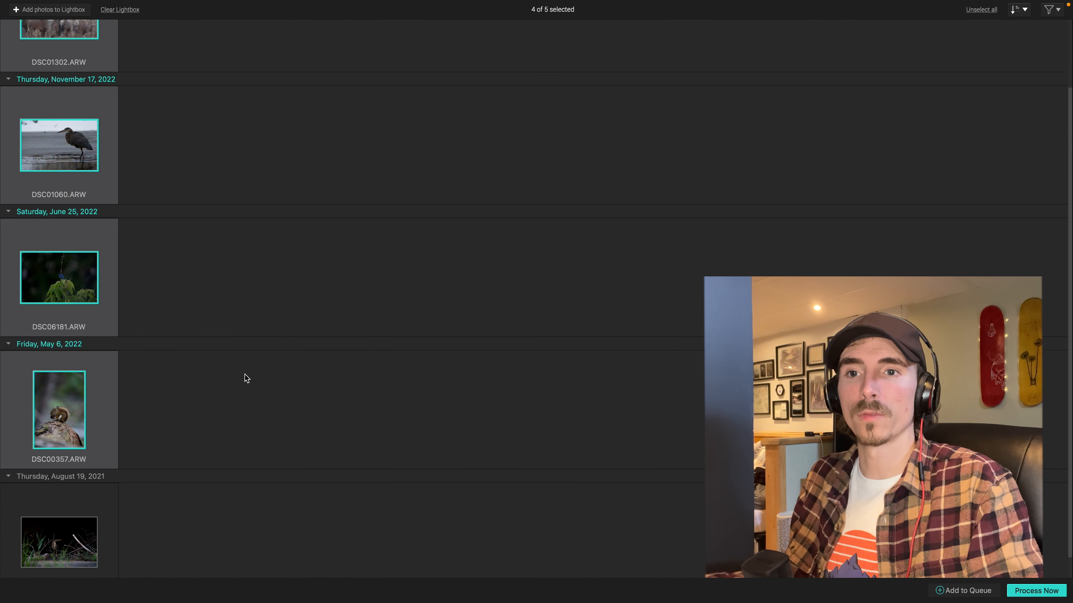
# Process the four selected photos with DeepPRIME XD into DNG files in the dxo processed custom folder
pyautogui.scroll(-2, 245, 368)
pyautogui.rightClick(102, 392)
pyautogui.click(124, 398)
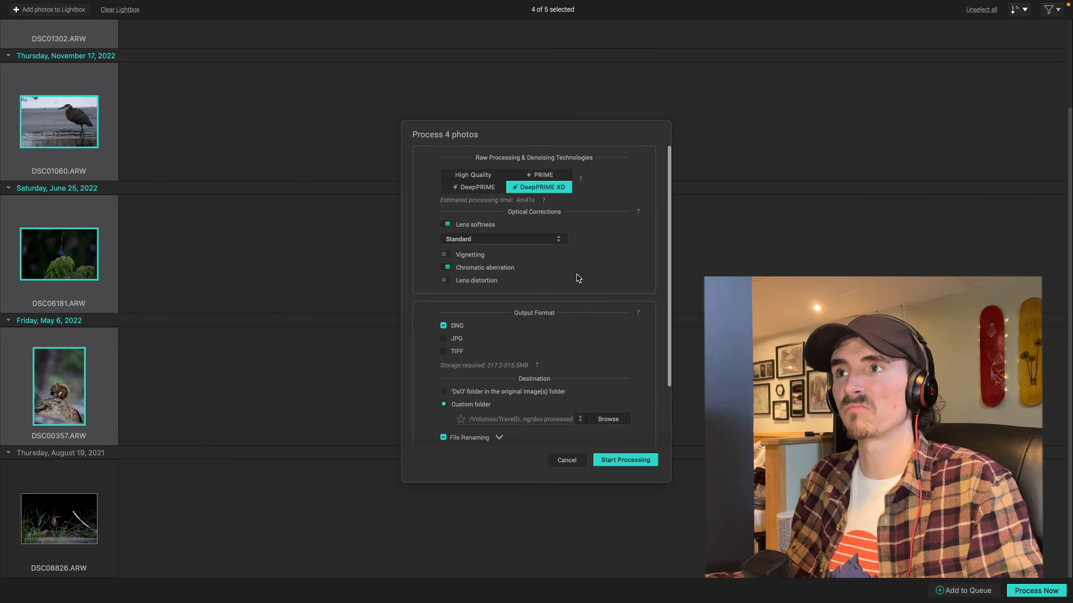
pyautogui.click(625, 460)
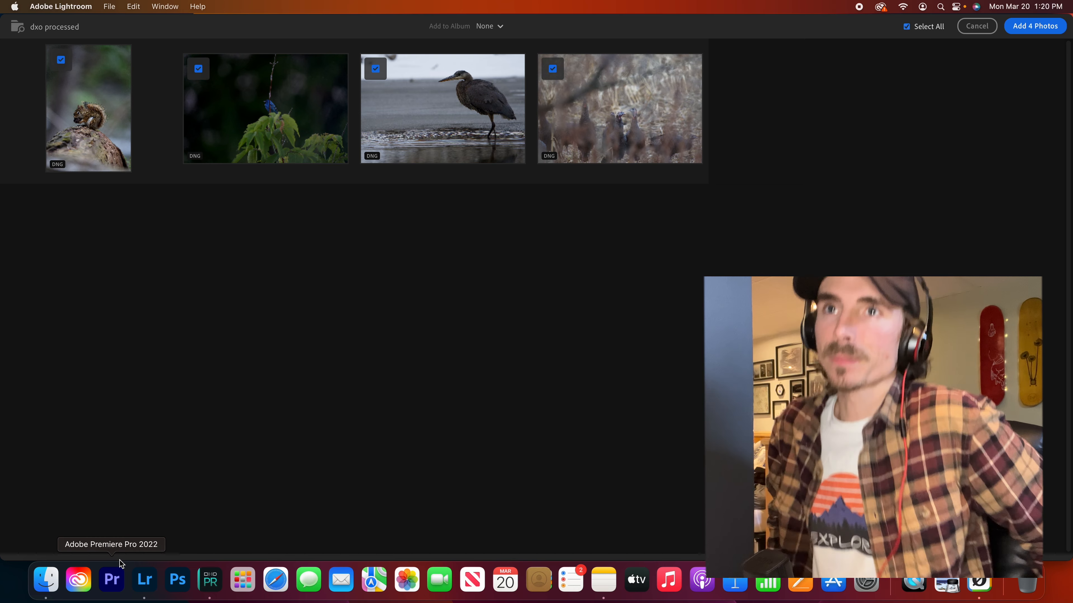
# Switch to DxO PureRAW 3 and examine the turkeys' heads in DSC01302 up close, comparing the original RAW with the processed DNG
pyautogui.click(210, 581)
pyautogui.click(626, 348)
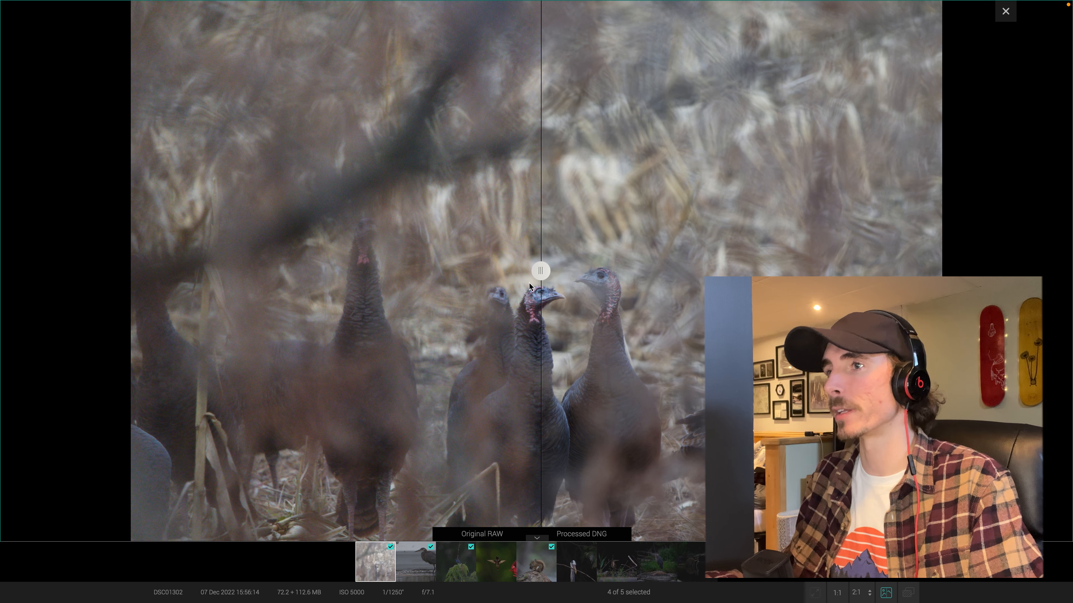
pyautogui.click(566, 317)
pyautogui.moveTo(539, 275); pyautogui.dragTo(691, 270)
pyautogui.scroll(3, 369, 288)
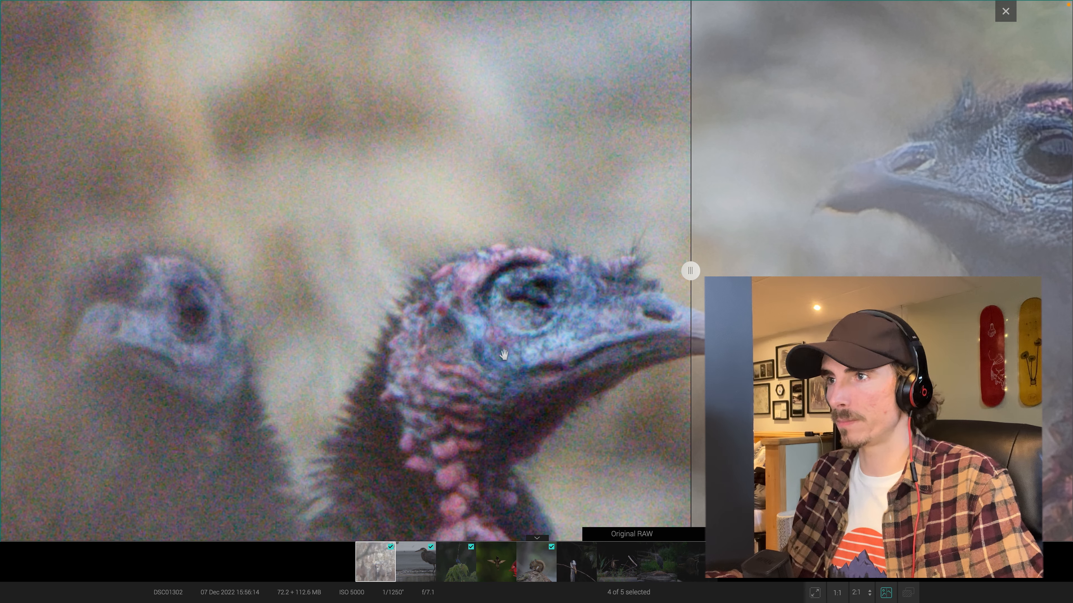
pyautogui.scroll(-5, 516, 345)
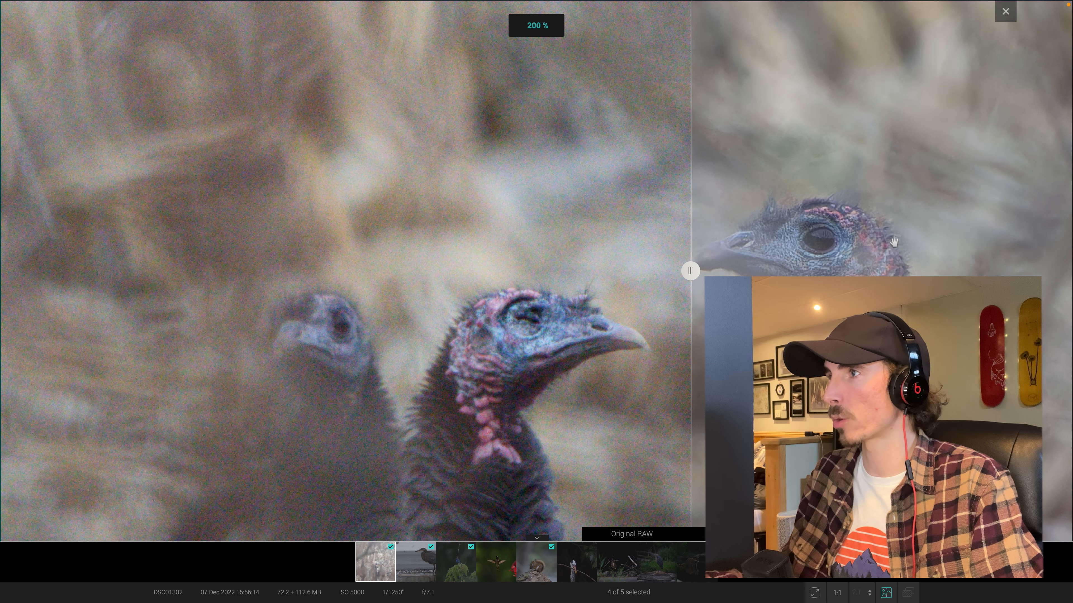
pyautogui.scroll(-5, 942, 230)
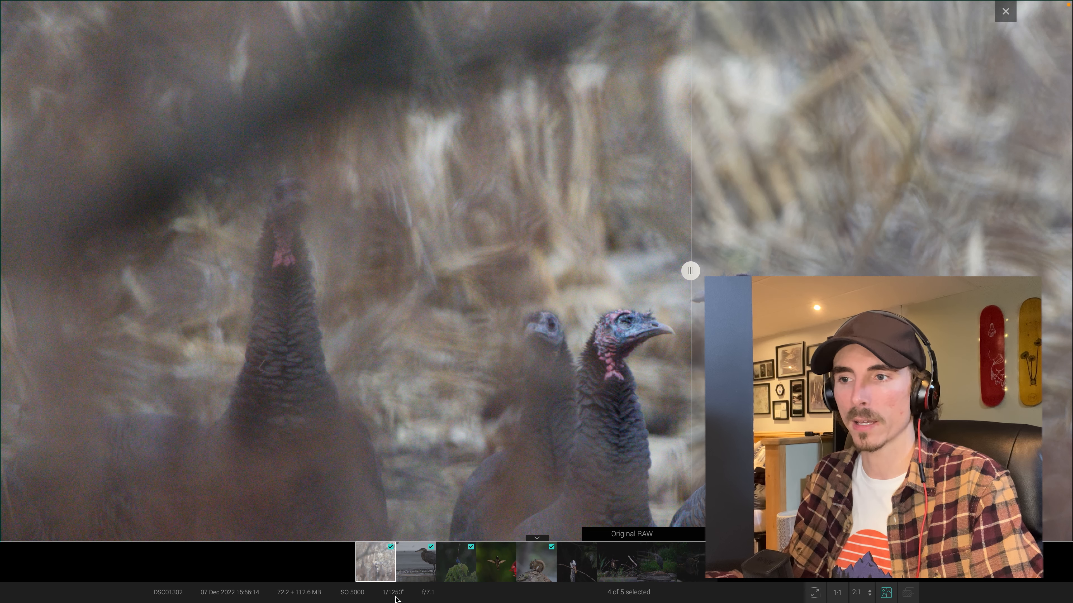
# Inspect the wider turkey group in the original RAW of DSC01302, and reveal the processed DNG over the turkeys' heads
pyautogui.moveTo(426, 402); pyautogui.dragTo(372, 376)
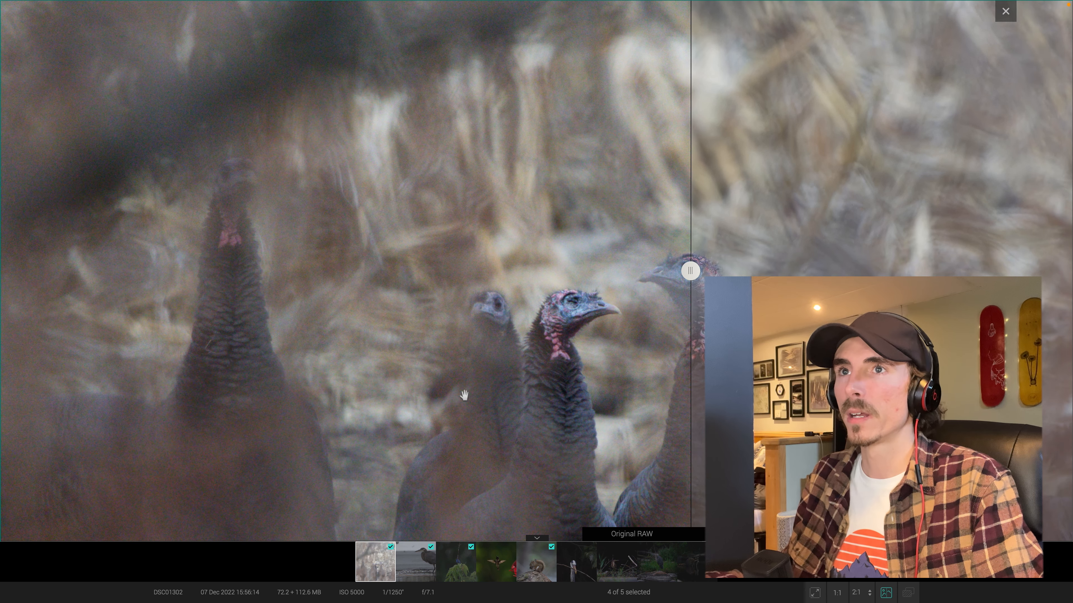
pyautogui.scroll(-1, 463, 389)
pyautogui.moveTo(613, 414); pyautogui.dragTo(278, 303)
pyautogui.moveTo(499, 408); pyautogui.dragTo(524, 442)
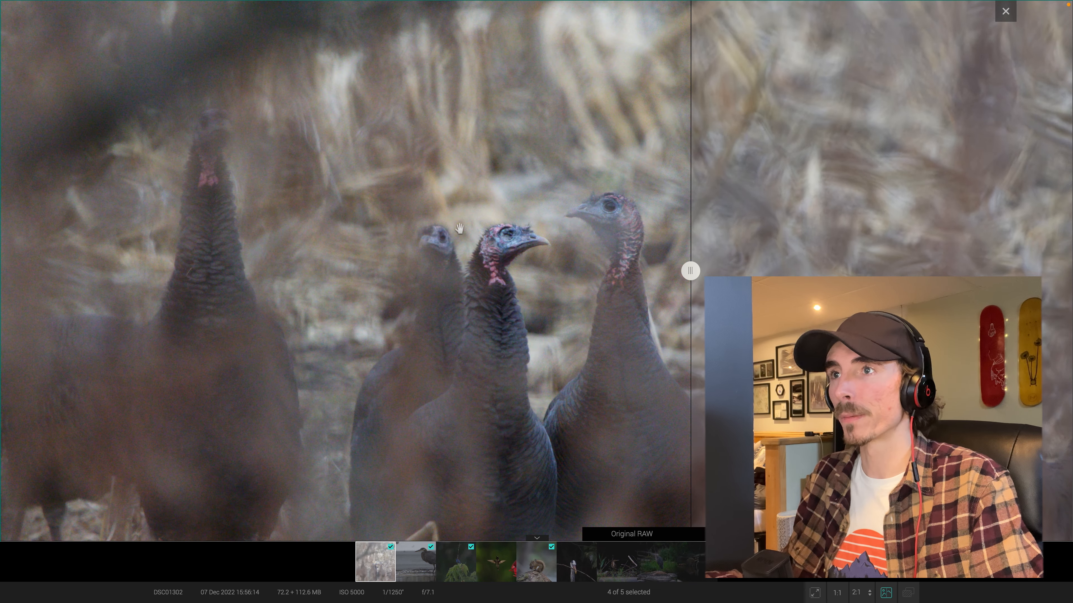
pyautogui.moveTo(460, 228); pyautogui.dragTo(456, 244)
pyautogui.scroll(5, 505, 264)
pyautogui.moveTo(690, 270); pyautogui.dragTo(416, 271)
pyautogui.moveTo(801, 233); pyautogui.dragTo(628, 311)
pyautogui.moveTo(400, 279); pyautogui.dragTo(94, 270)
# Open the heron photo DSC01060 and compare the noise on its beak and head between the original RAW and the processed DNG
pyautogui.click(416, 562)
pyautogui.scroll(5, 586, 211)
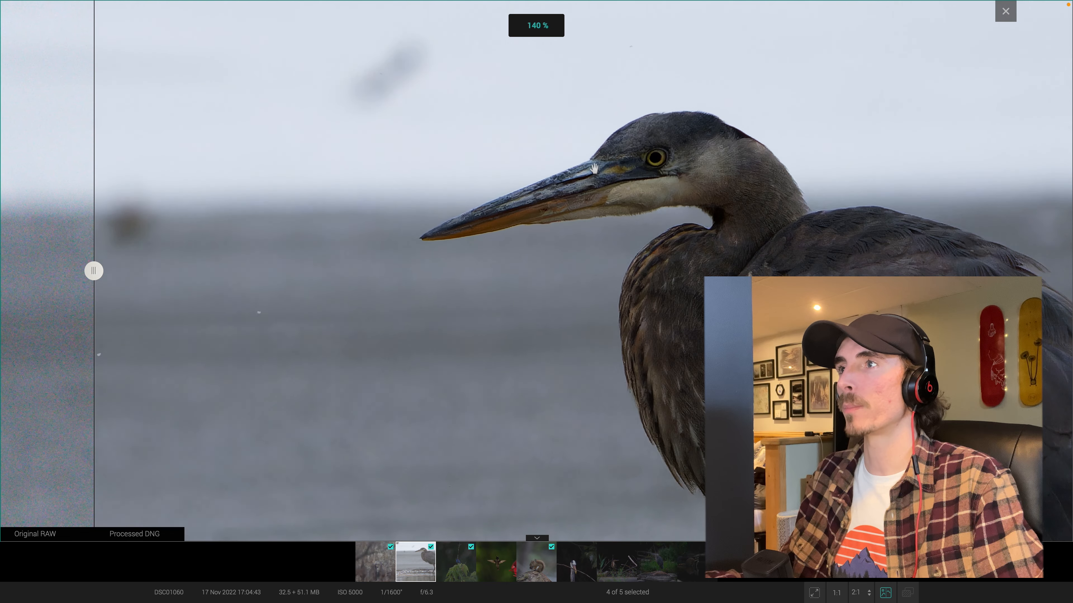
pyautogui.scroll(-2, 541, 224)
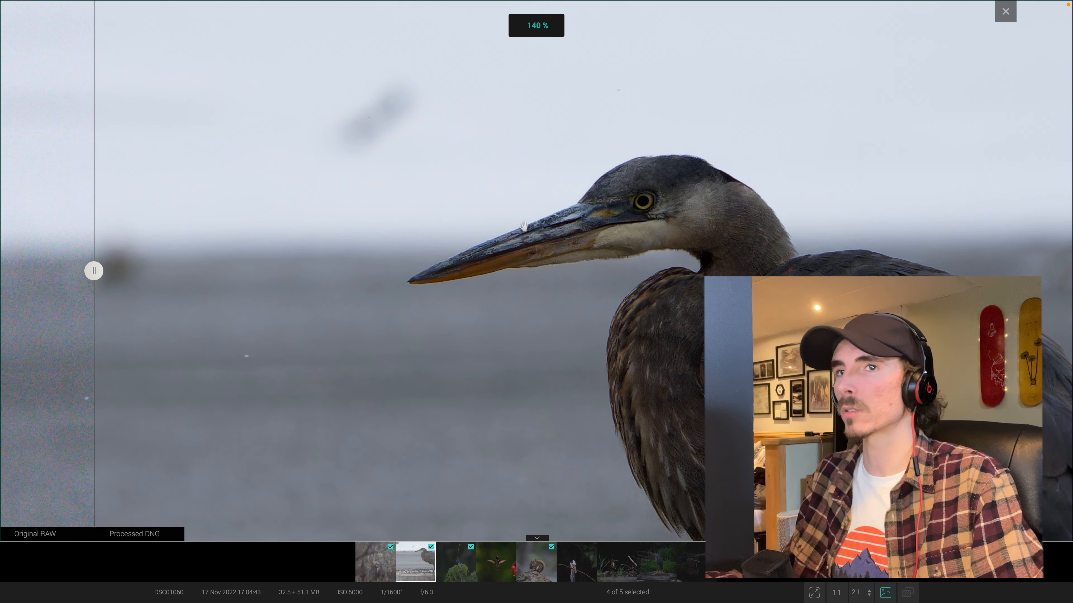
pyautogui.moveTo(94, 259); pyautogui.dragTo(460, 271)
pyautogui.scroll(10, 668, 301)
pyautogui.scroll(2, 669, 301)
pyautogui.moveTo(639, 296); pyautogui.dragTo(672, 380)
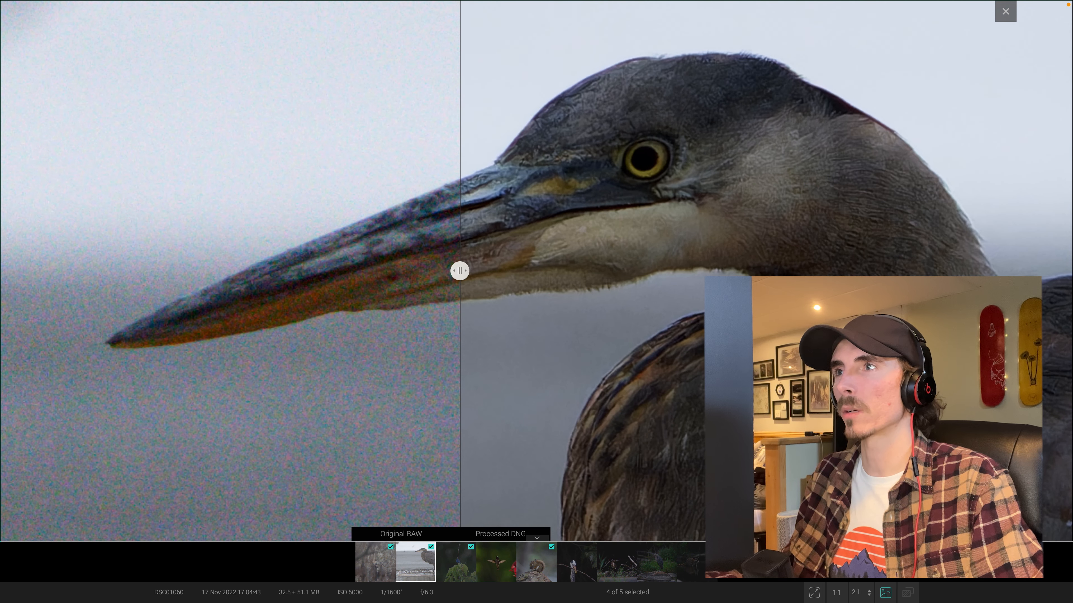
# Compare the heron's full body and the rippled water in DSC01060 between the processed DNG and the original RAW
pyautogui.moveTo(459, 271); pyautogui.dragTo(67, 271)
pyautogui.scroll(-3, 320, 289)
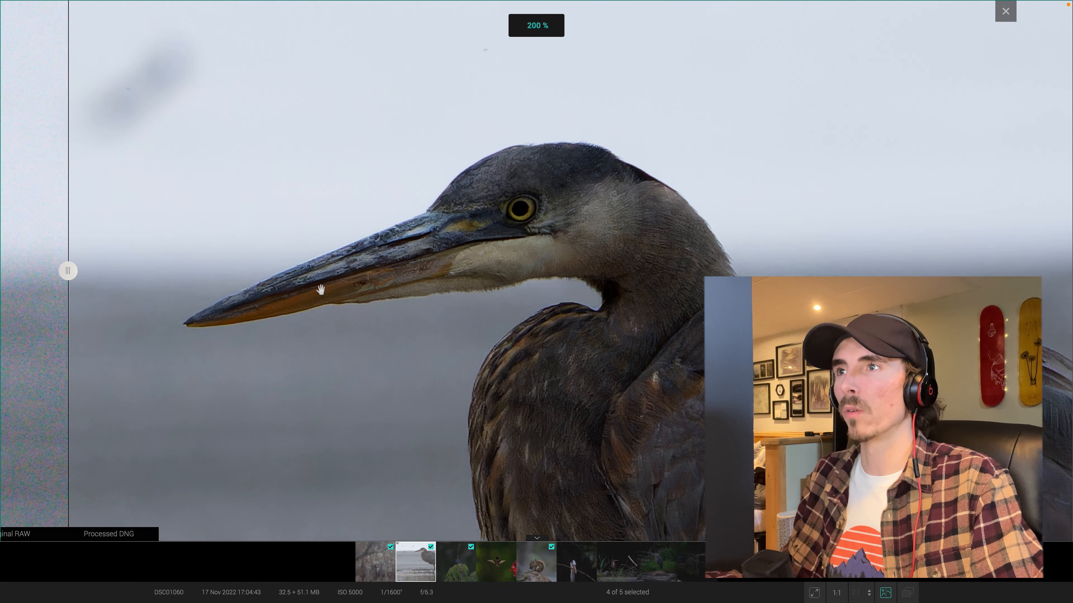
pyautogui.scroll(-2, 321, 292)
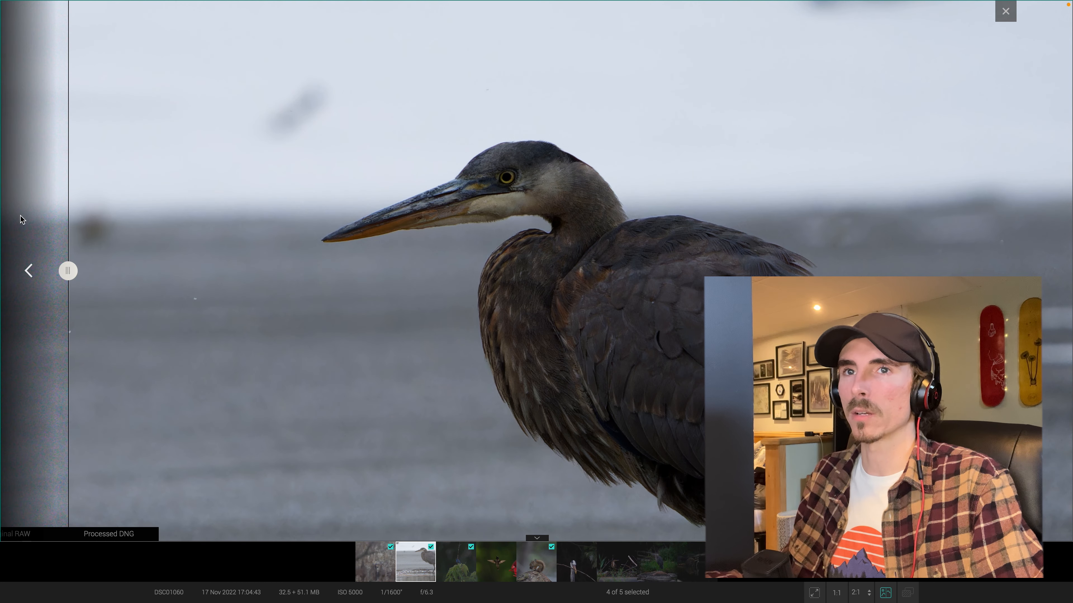
pyautogui.moveTo(68, 271); pyautogui.dragTo(1071, 230)
pyautogui.scroll(-3, 351, 271)
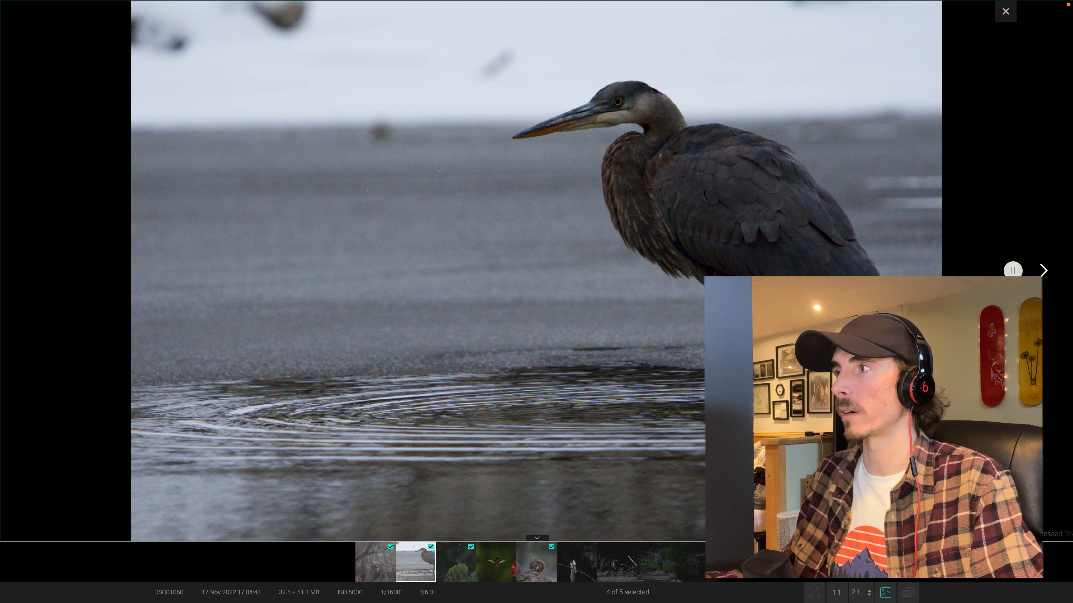
pyautogui.moveTo(1013, 271); pyautogui.dragTo(68, 270)
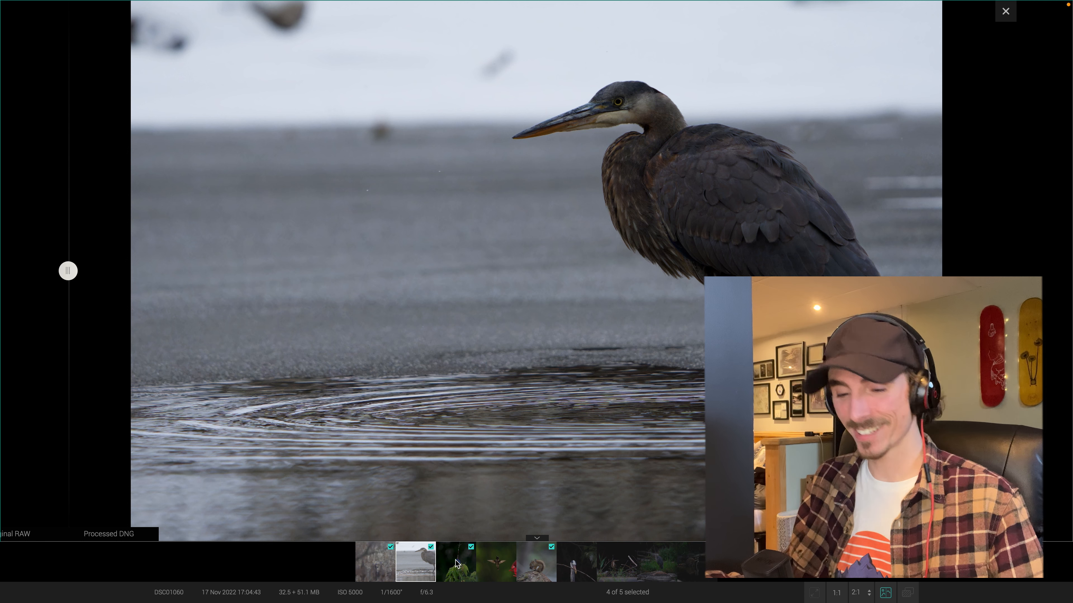
# Open the blue bird photo DSC06181 and examine the bird's feathers and dark background up close in the original RAW
pyautogui.click(455, 563)
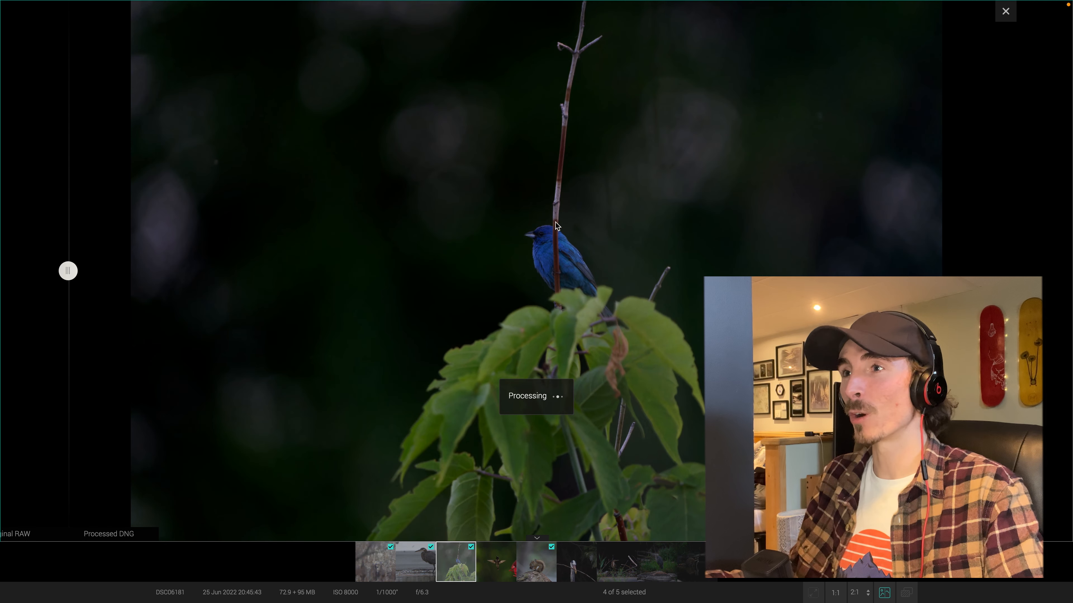
pyautogui.scroll(2, 545, 234)
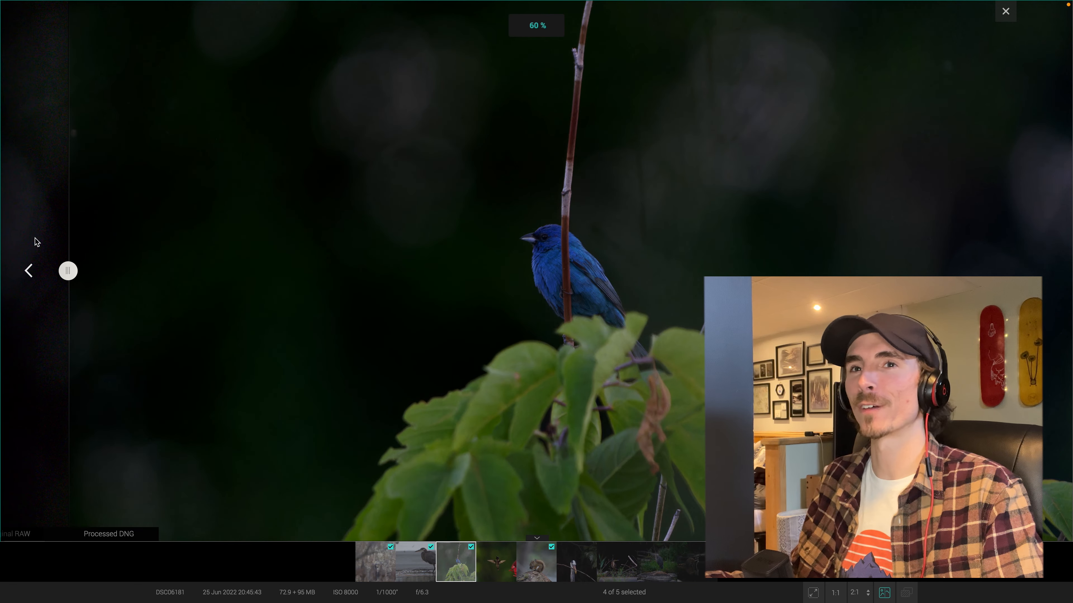
pyautogui.moveTo(68, 270); pyautogui.dragTo(1013, 271)
pyautogui.scroll(2, 529, 234)
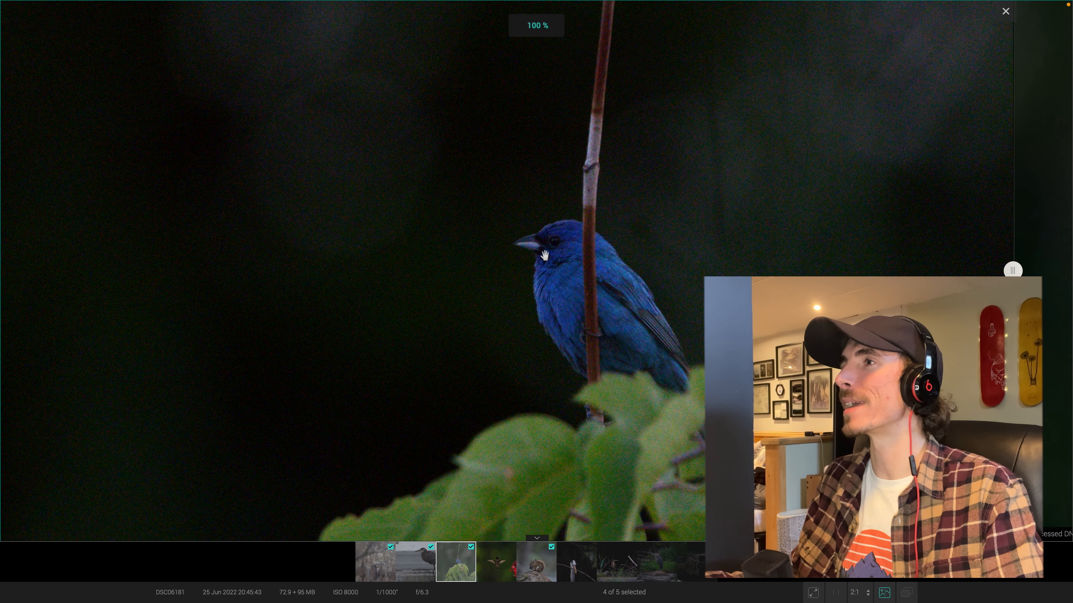
pyautogui.scroll(3, 543, 255)
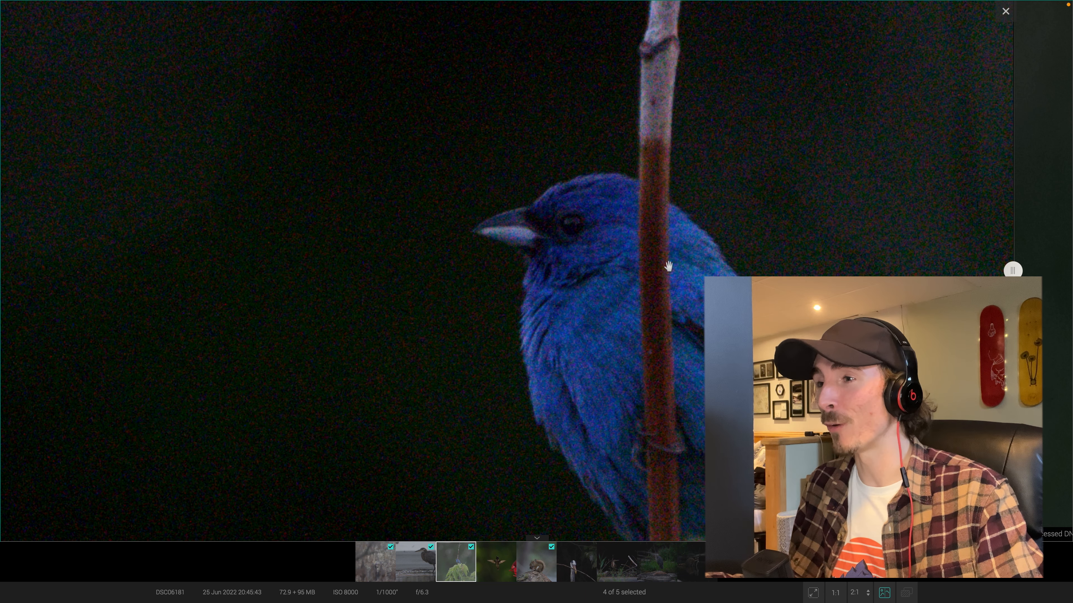
pyautogui.scroll(-3, 699, 324)
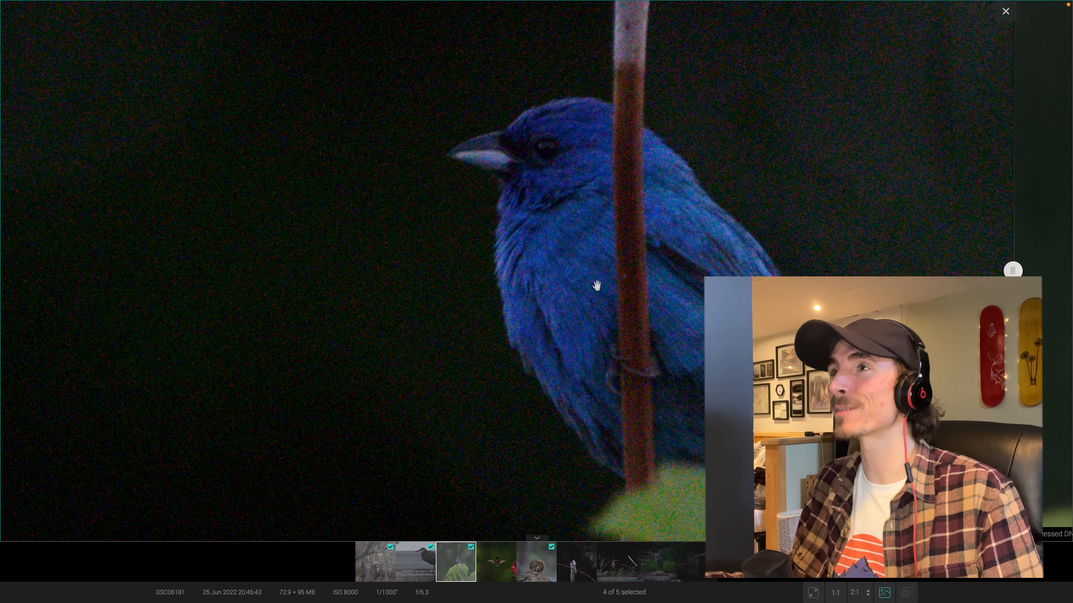
pyautogui.scroll(1, 597, 304)
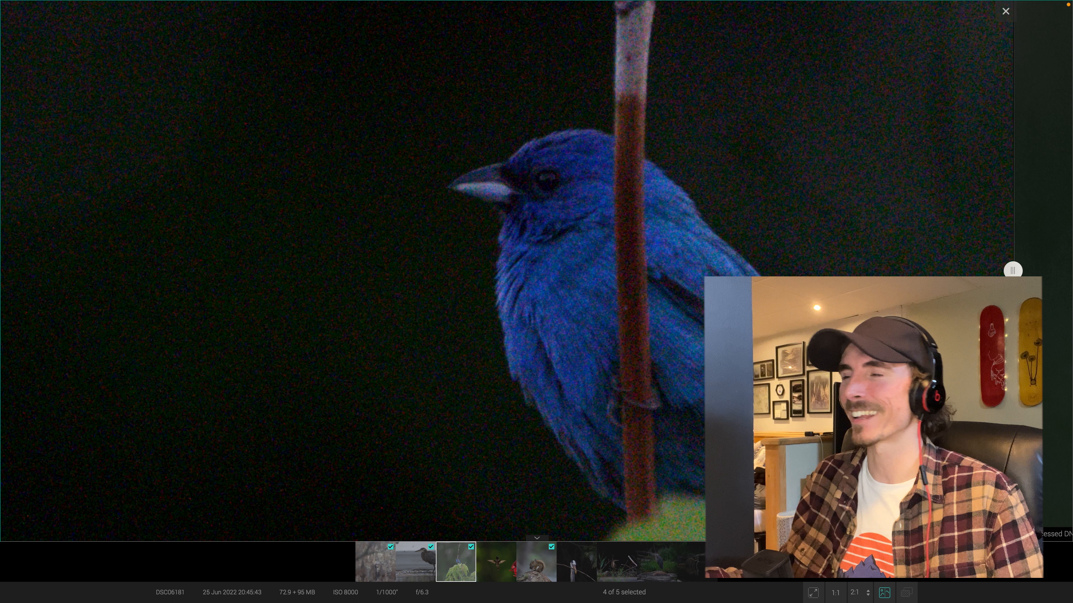
# Reveal the processed DNG over the blue bird in DSC06181 and inspect its feather detail up close and from farther out
pyautogui.moveTo(1043, 282)
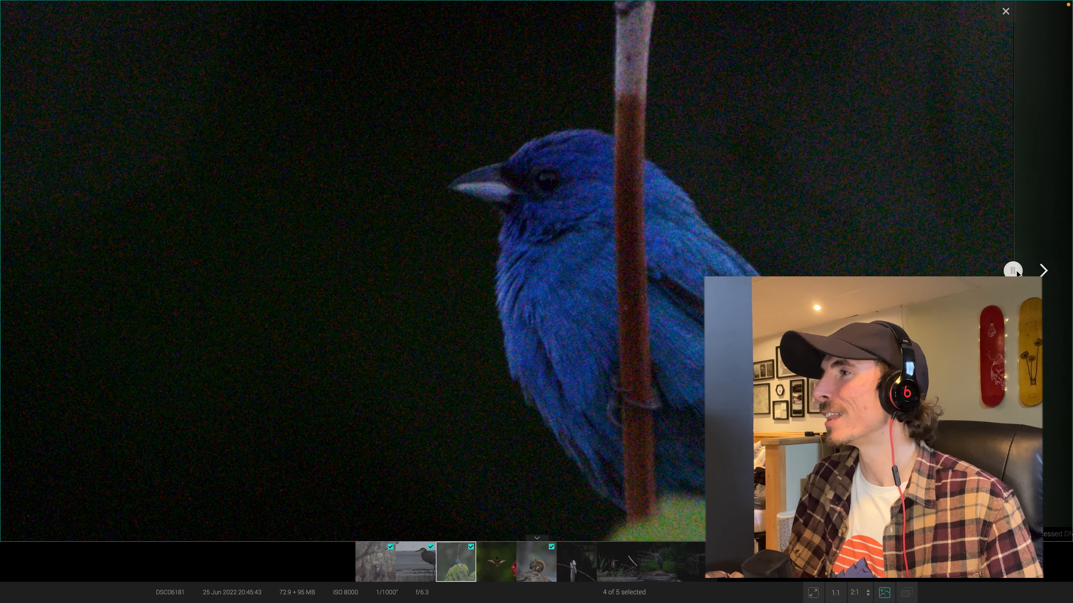
pyautogui.moveTo(1012, 270); pyautogui.dragTo(712, 271)
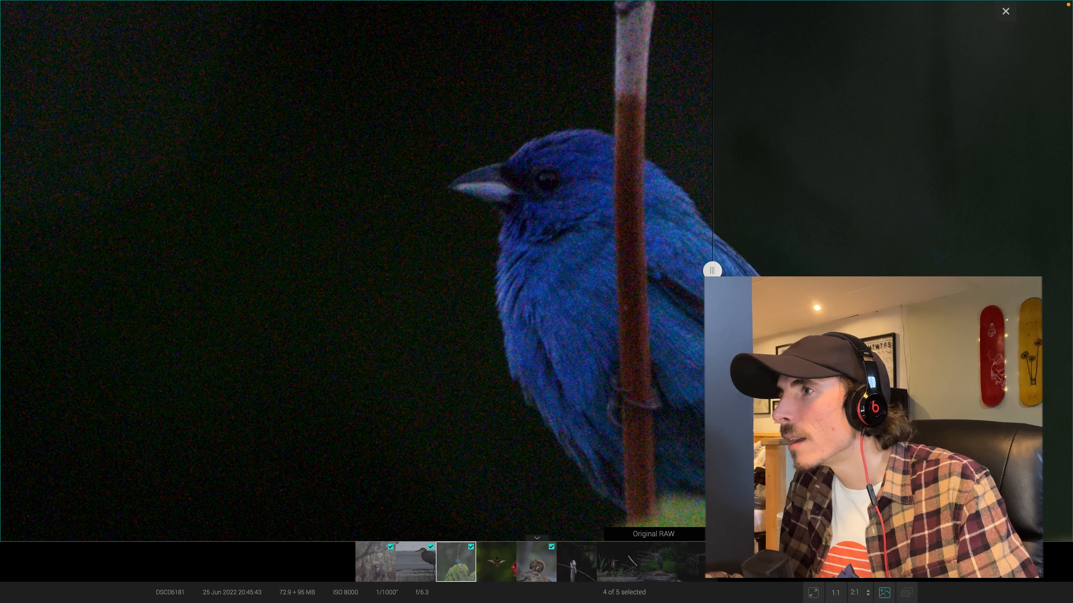
pyautogui.moveTo(711, 271); pyautogui.dragTo(683, 271)
pyautogui.moveTo(661, 270); pyautogui.dragTo(333, 249)
pyautogui.scroll(-3, 496, 300)
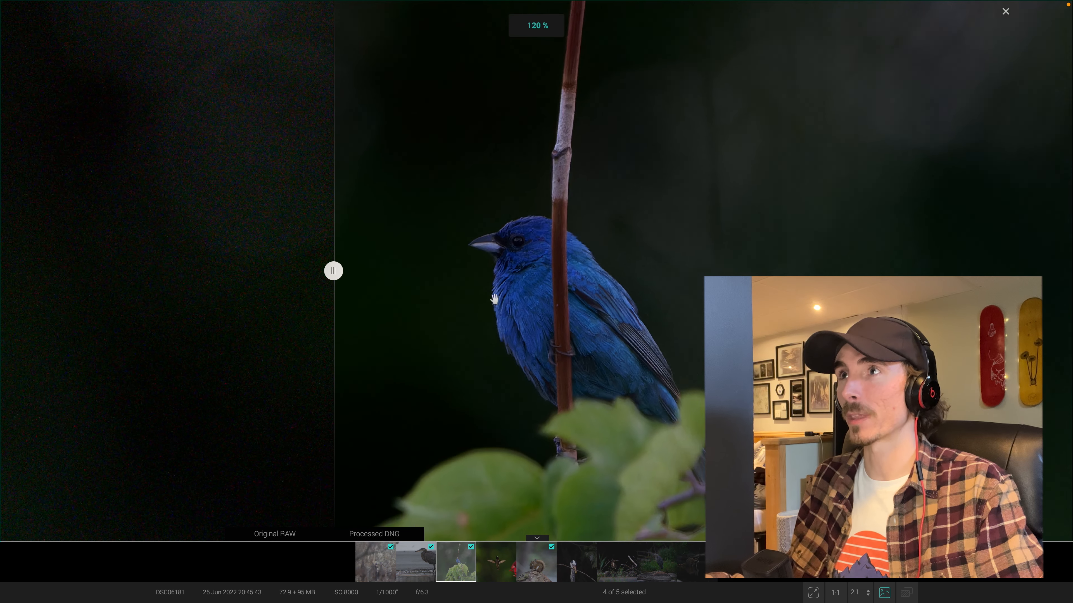
pyautogui.scroll(3, 631, 341)
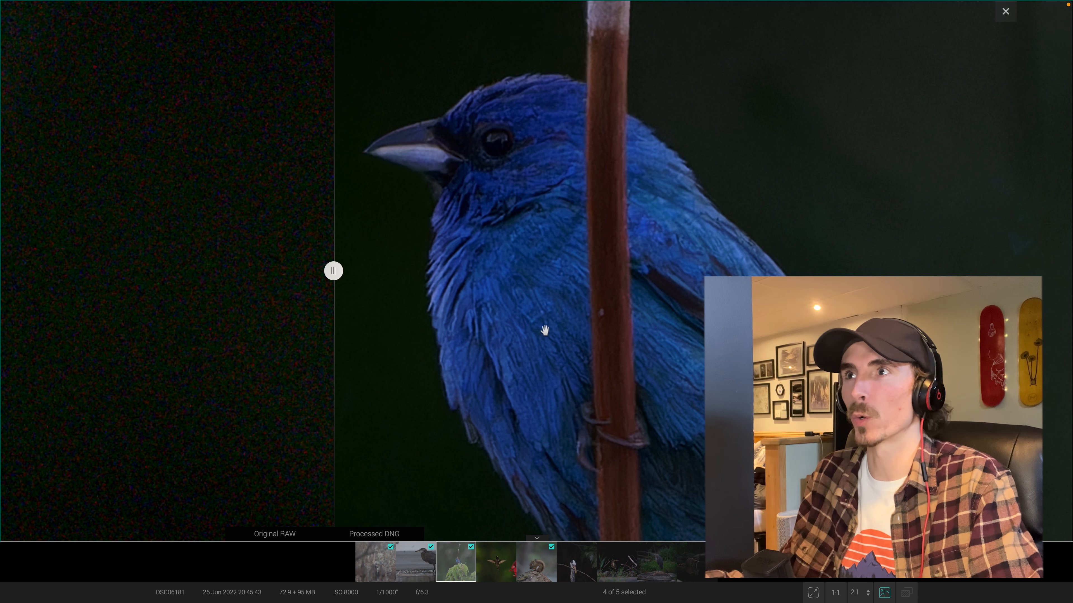
pyautogui.scroll(-5, 486, 310)
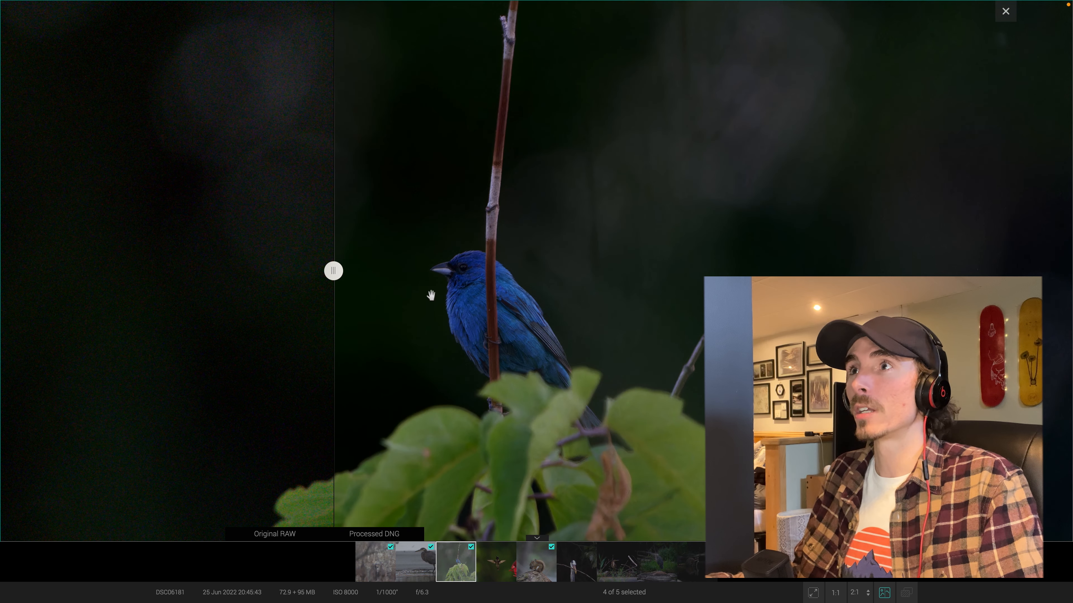
# Deselect DSC06181 and compare the bird, leaves and dark background, revealing more of the processed DNG beside the bird
pyautogui.scroll(1, 434, 293)
pyautogui.scroll(2, 434, 293)
pyautogui.press('space')
pyautogui.scroll(-3, 433, 293)
pyautogui.moveTo(434, 293)
pyautogui.mouseDown()
pyautogui.moveTo(504, 300)
pyautogui.moveTo(446, 287)
pyautogui.mouseUp()
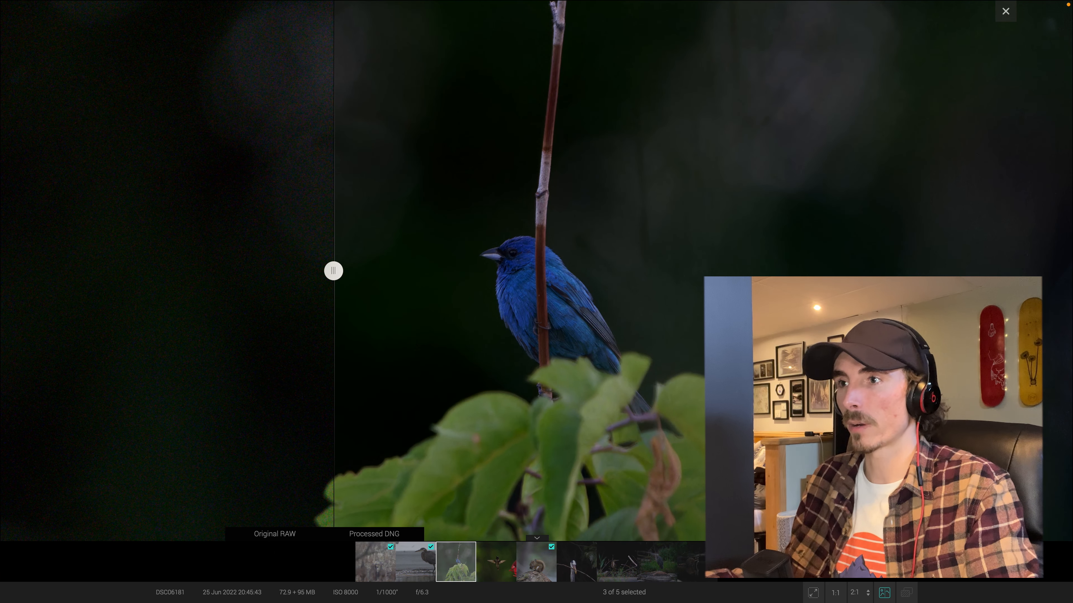
pyautogui.moveTo(646, 380); pyautogui.dragTo(649, 381)
pyautogui.moveTo(334, 272); pyautogui.dragTo(253, 241)
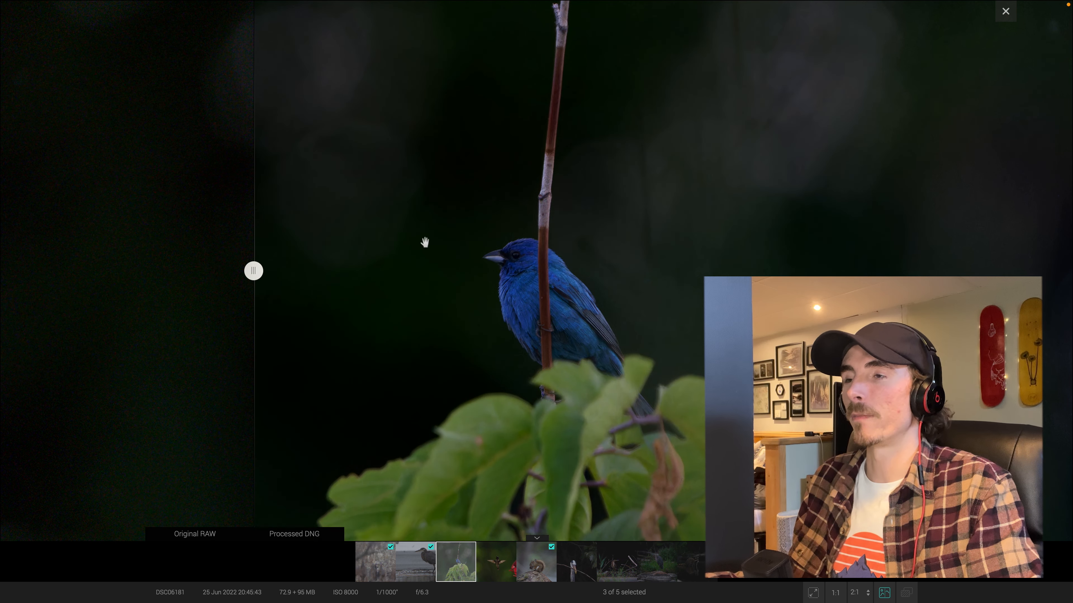
# Open the squirrel photo DSC00357 and examine the original RAW's fur and background up close and from farther out
pyautogui.scroll(1, 495, 244)
pyautogui.click(536, 562)
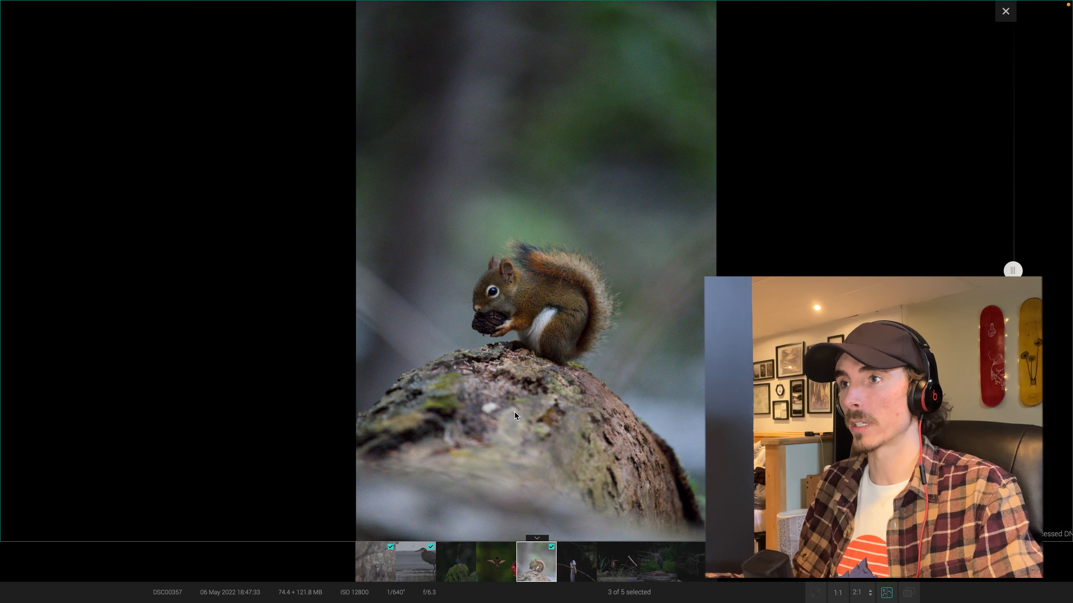
pyautogui.scroll(5, 514, 416)
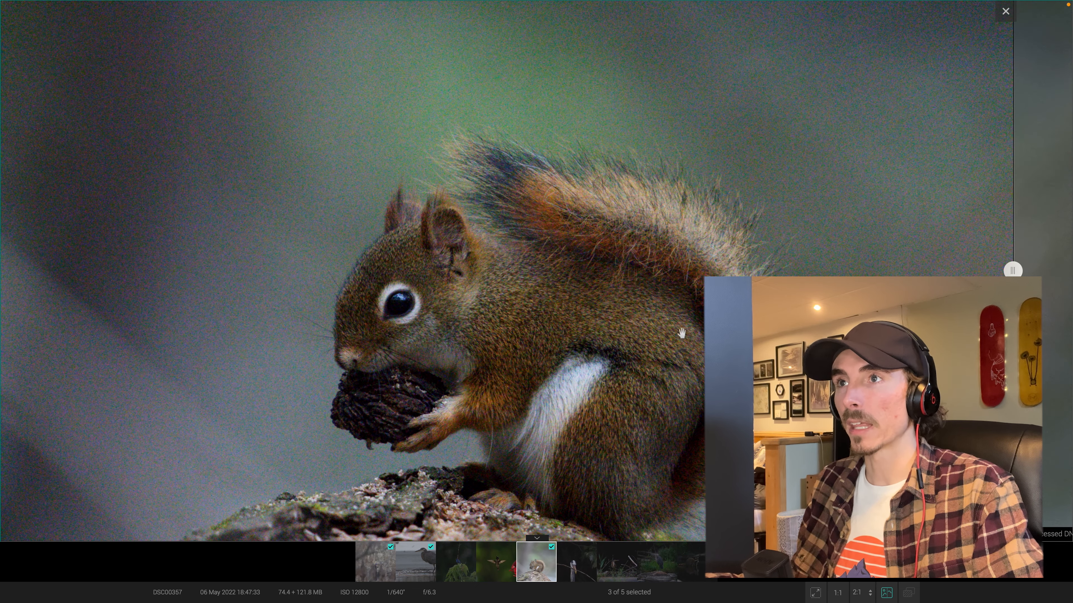
pyautogui.scroll(-4, 515, 324)
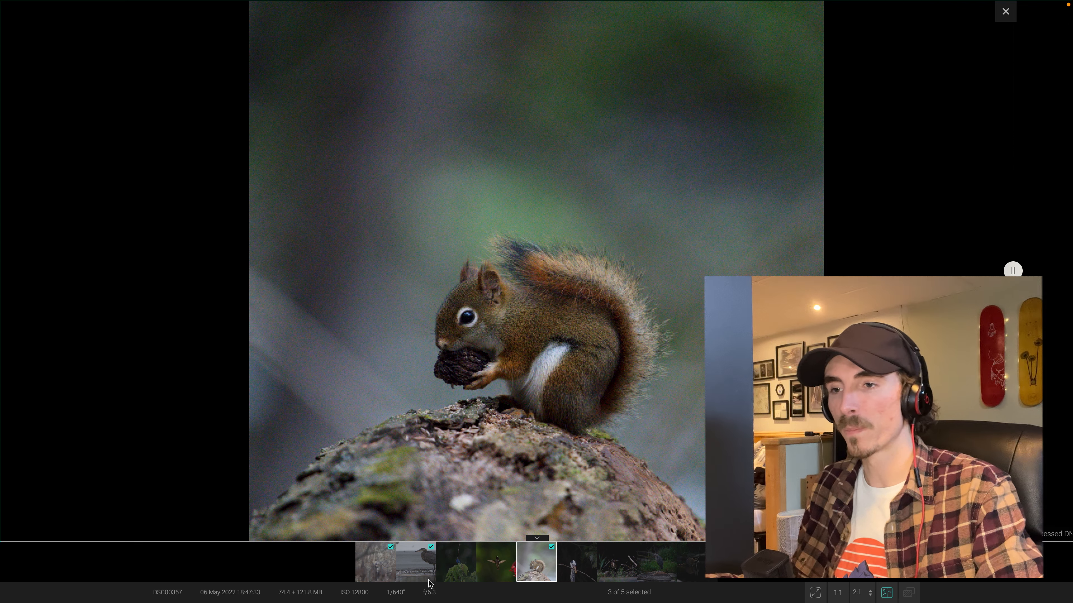
# Reveal the processed DNG over the squirrel in DSC00357, examine its fur up close, and bring back the original RAW for comparison
pyautogui.moveTo(1012, 270); pyautogui.dragTo(3, 329)
pyautogui.scroll(3, 661, 344)
pyautogui.scroll(-5, 670, 284)
pyautogui.click(528, 350)
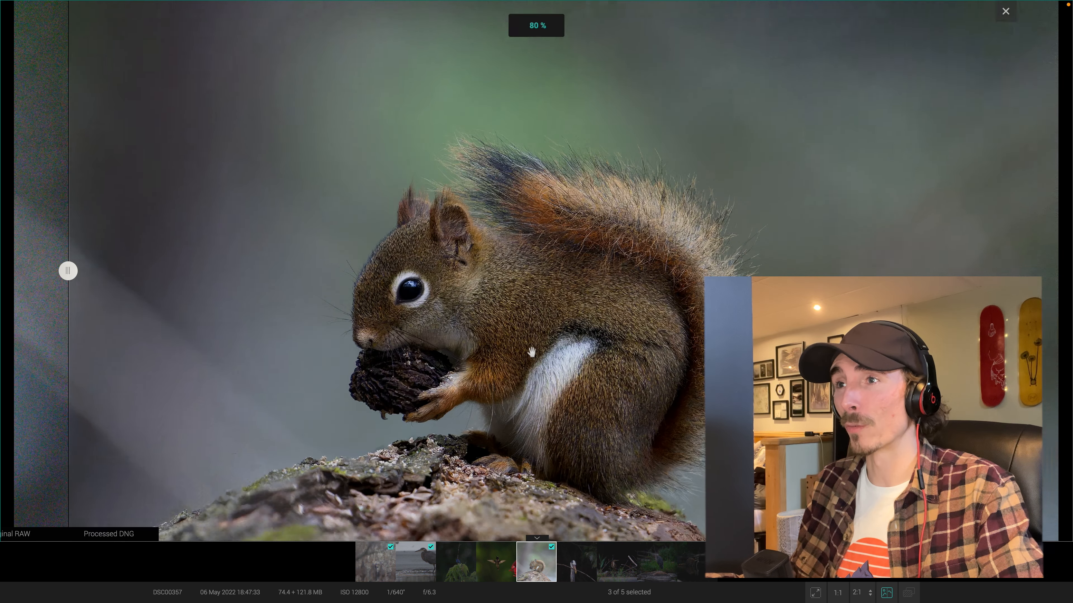
pyautogui.moveTo(59, 258); pyautogui.dragTo(2, 137)
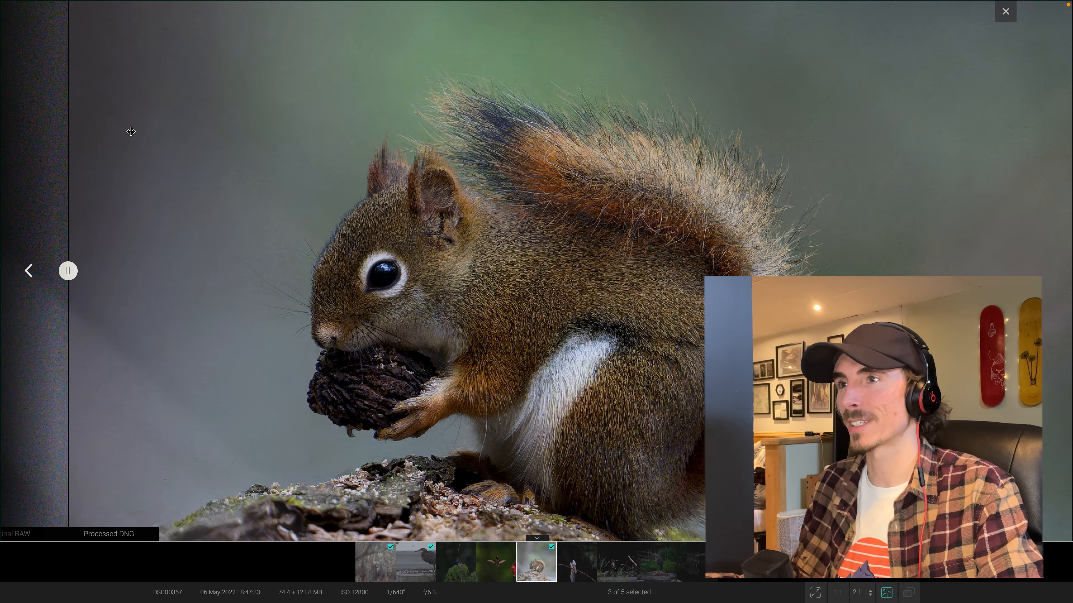
pyautogui.moveTo(59, 271); pyautogui.dragTo(867, 269)
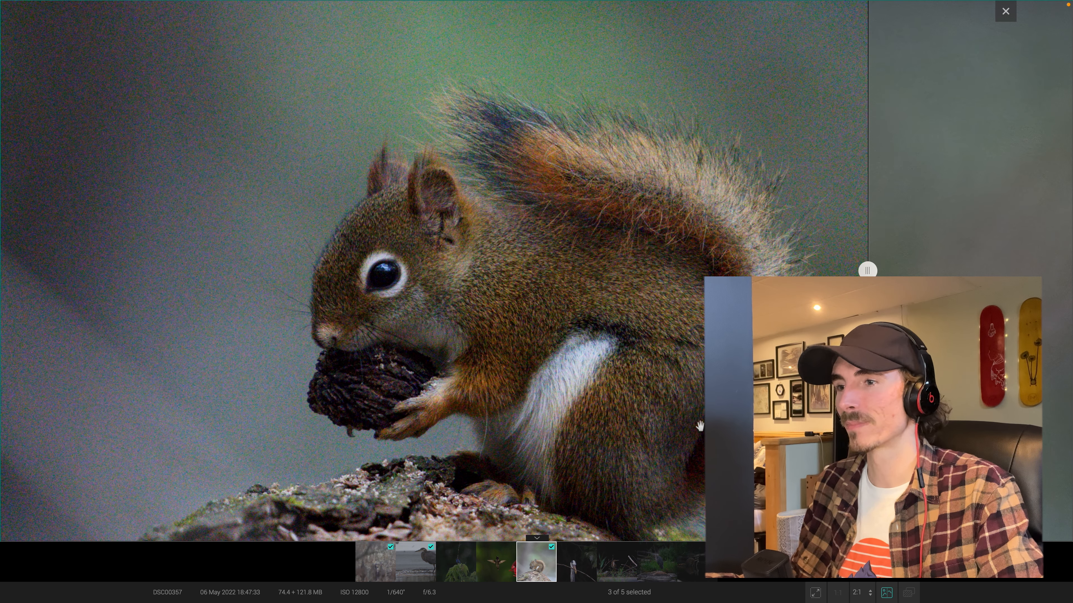
# Close the comparison view and deselect all photos in the Lightbox
pyautogui.press('Escape')
pyautogui.click(634, 326)
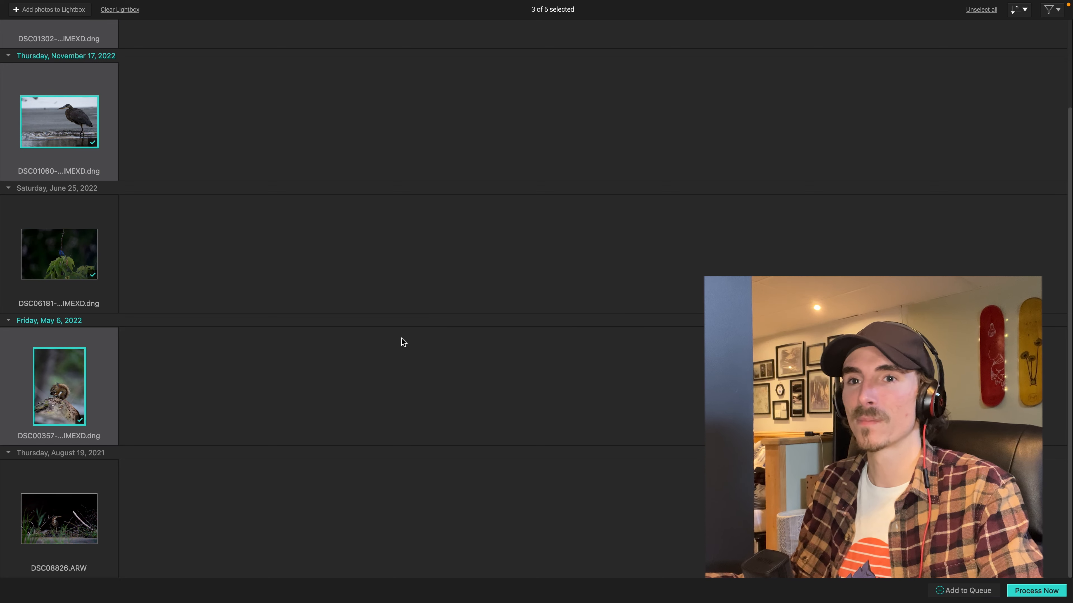
pyautogui.click(233, 395)
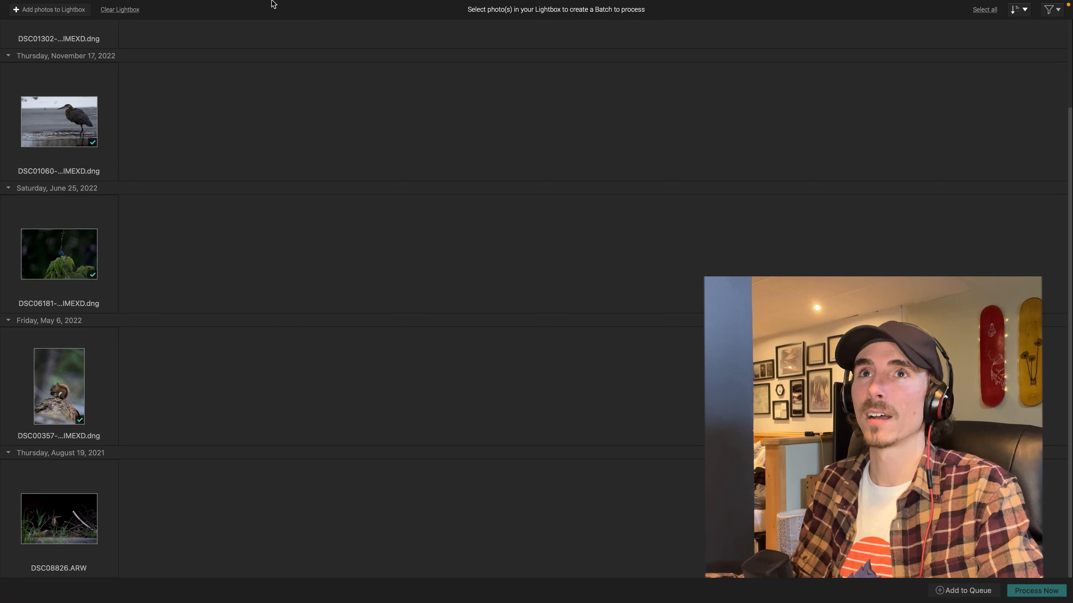
# Switch to Adobe Lightroom and import the four processed DNG photos from the dxo processed folder
pyautogui.press('ctrl+super+f')
pyautogui.press('super+Tab')
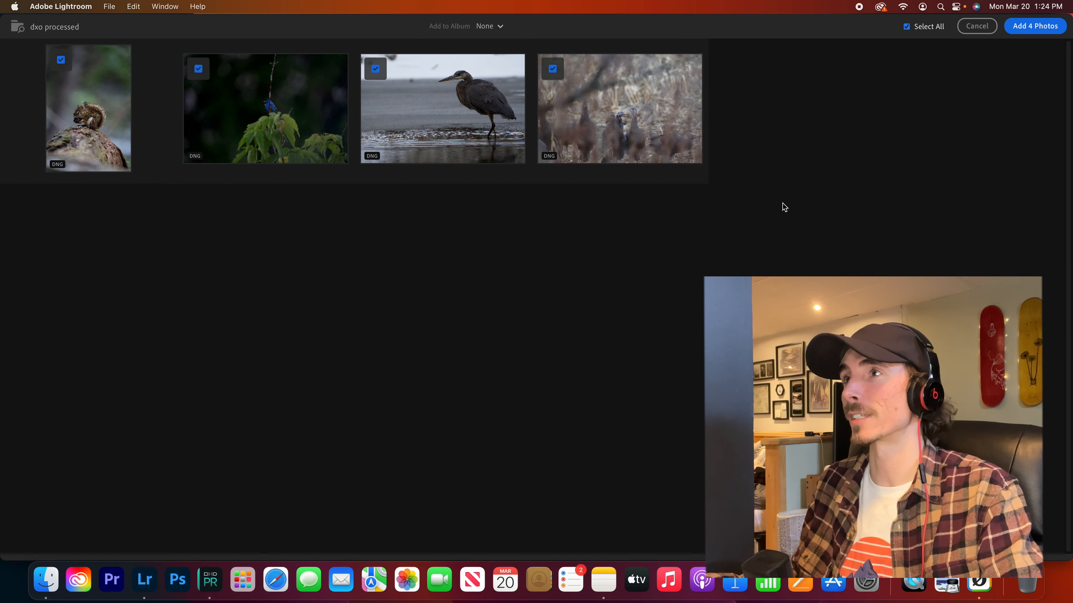
pyautogui.click(1035, 26)
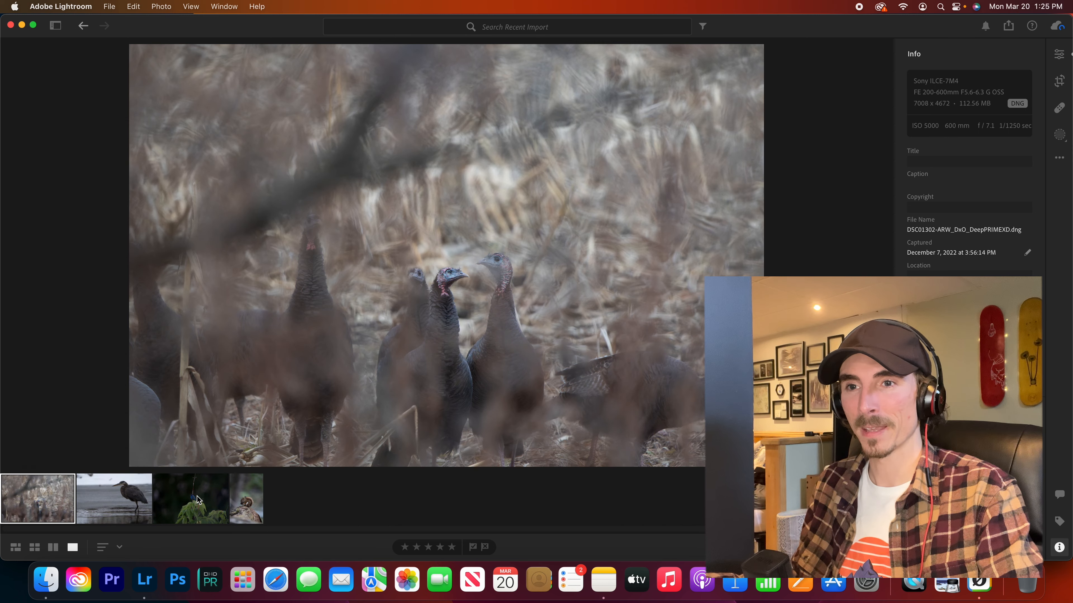
# Select the imported blue bird photo, locate it within All Photos, and open it in the single-photo view
pyautogui.click(198, 498)
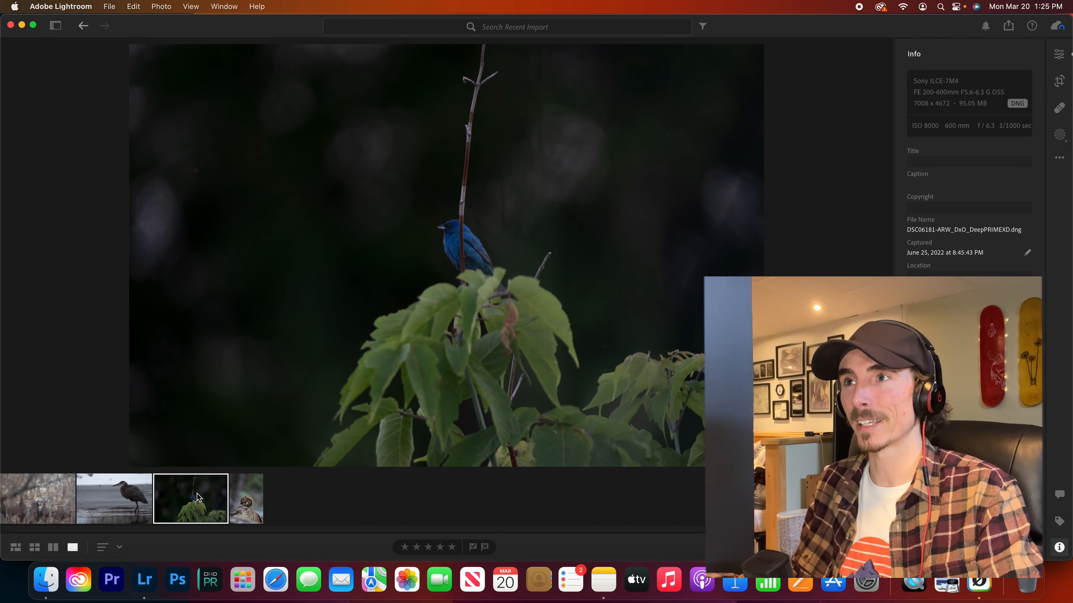
pyautogui.click(16, 549)
pyautogui.click(55, 26)
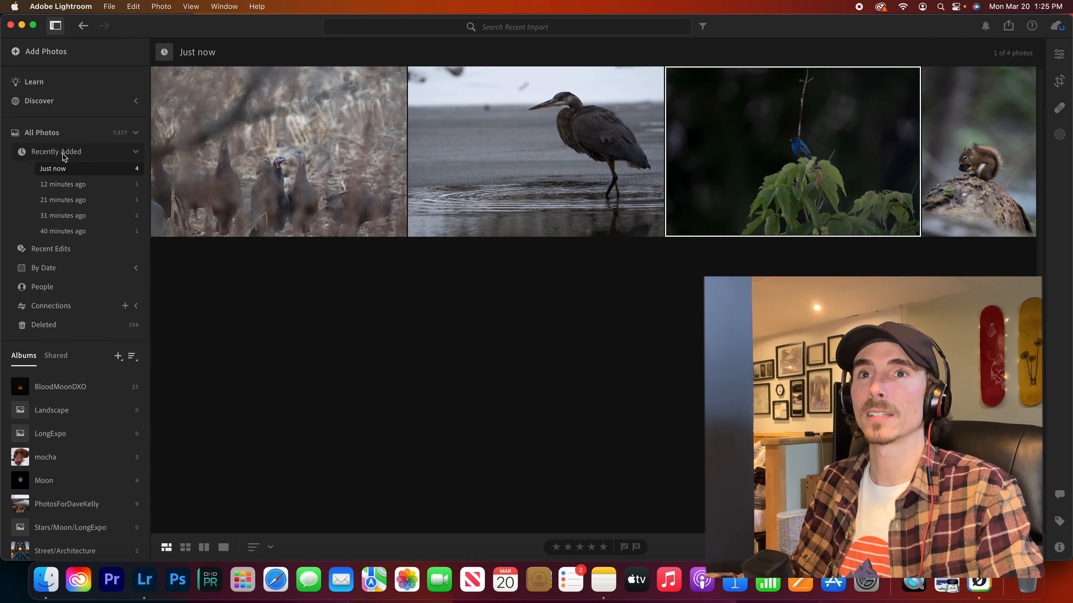
pyautogui.click(59, 138)
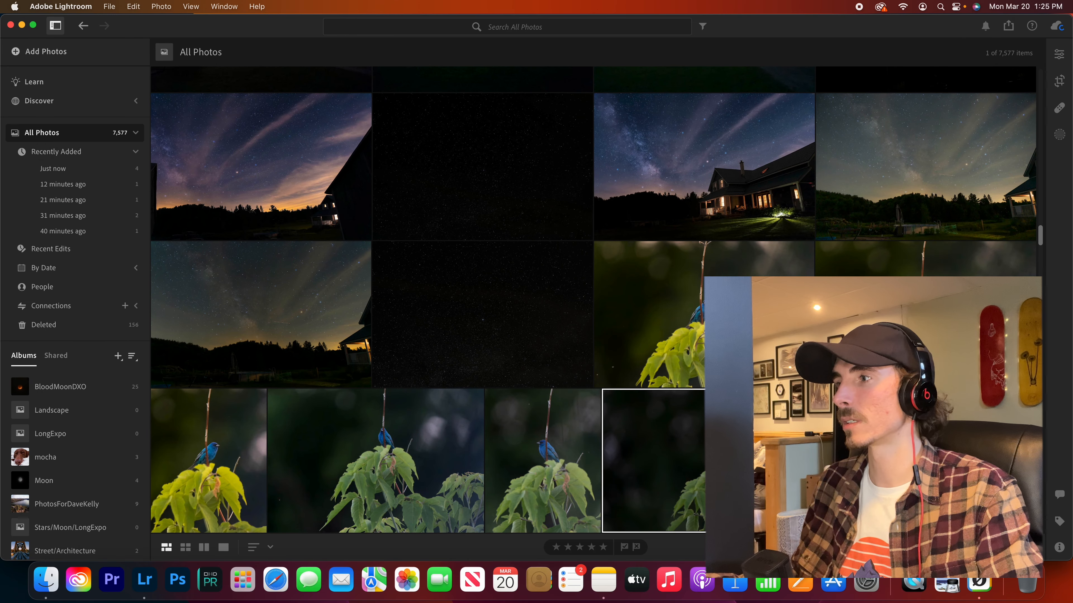
pyautogui.press('d')
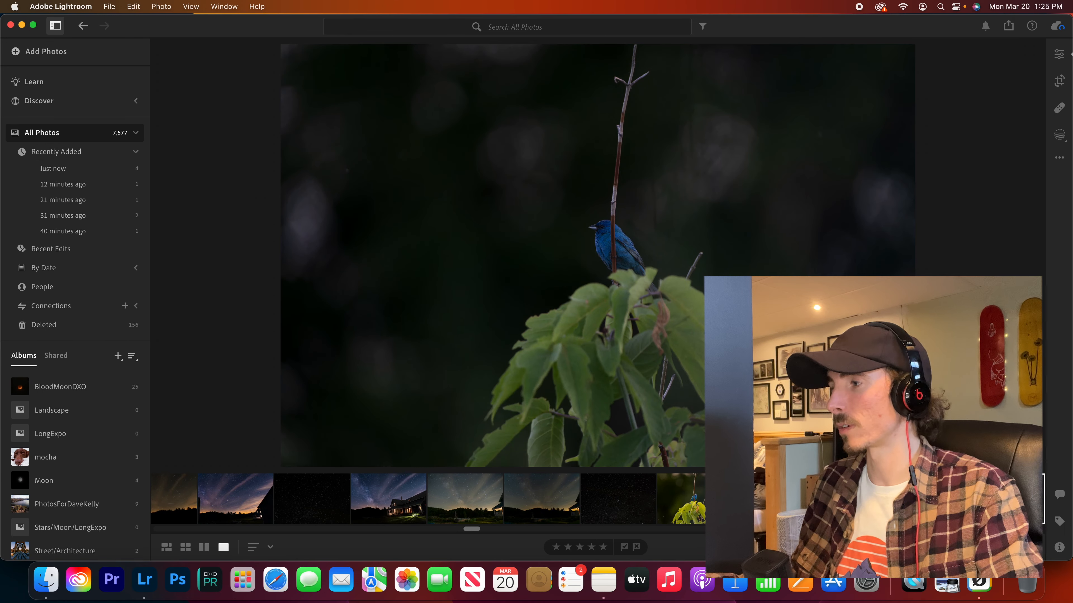
# Compare the unedited dark blue bird photo with its brightened, edited version up close
pyautogui.press('Right')
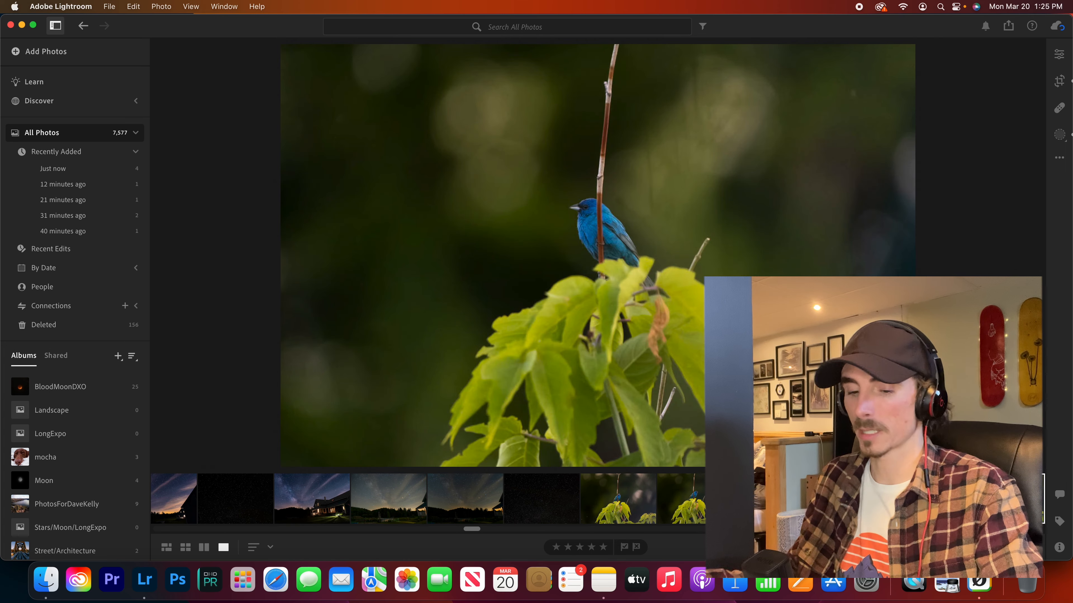
pyautogui.click(584, 207)
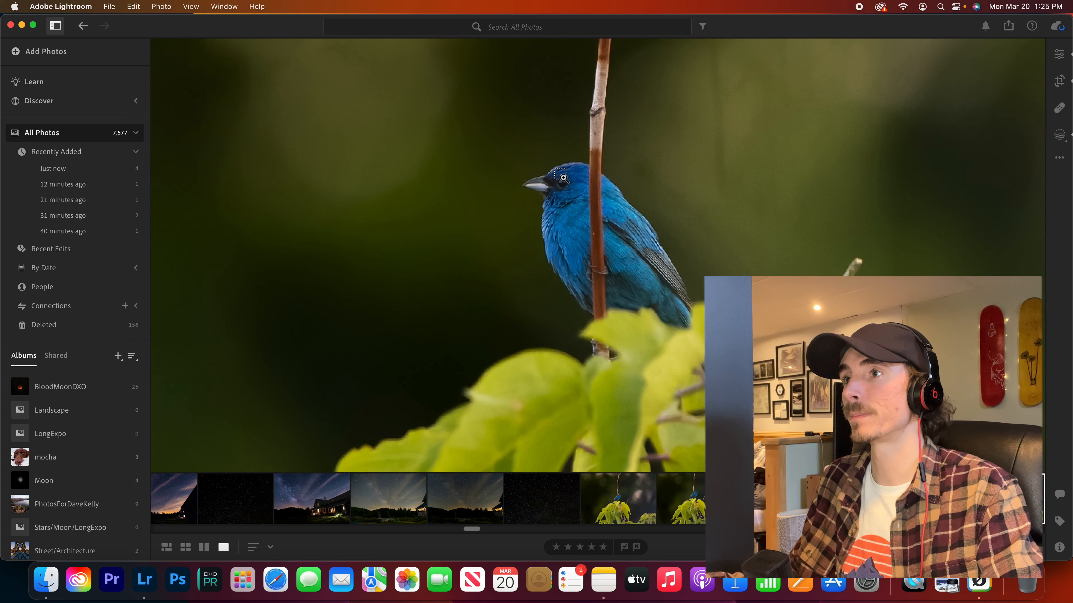
pyautogui.press('Left')
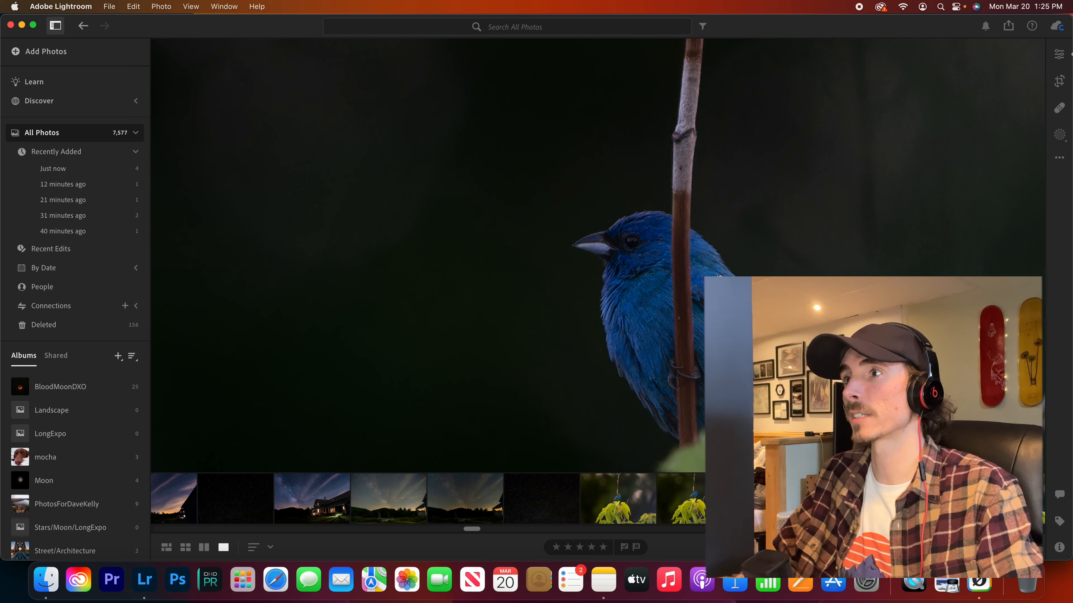
pyautogui.press('Right')
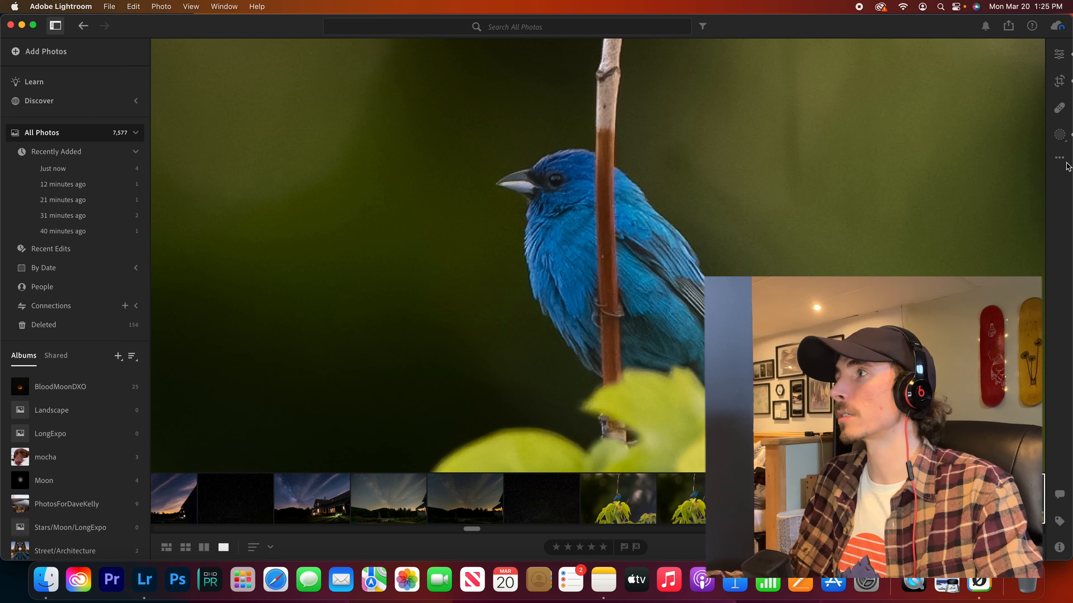
# Show the file info and check the file names of the unedited and edited blue bird photos
pyautogui.click(1059, 157)
pyautogui.click(967, 199)
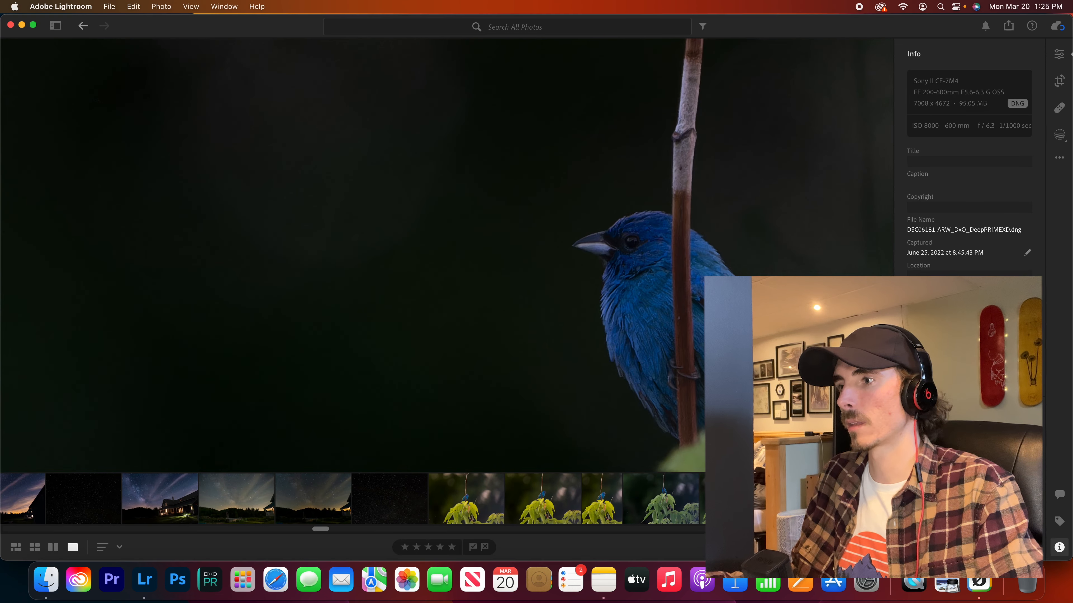
pyautogui.click(1059, 158)
pyautogui.click(886, 215)
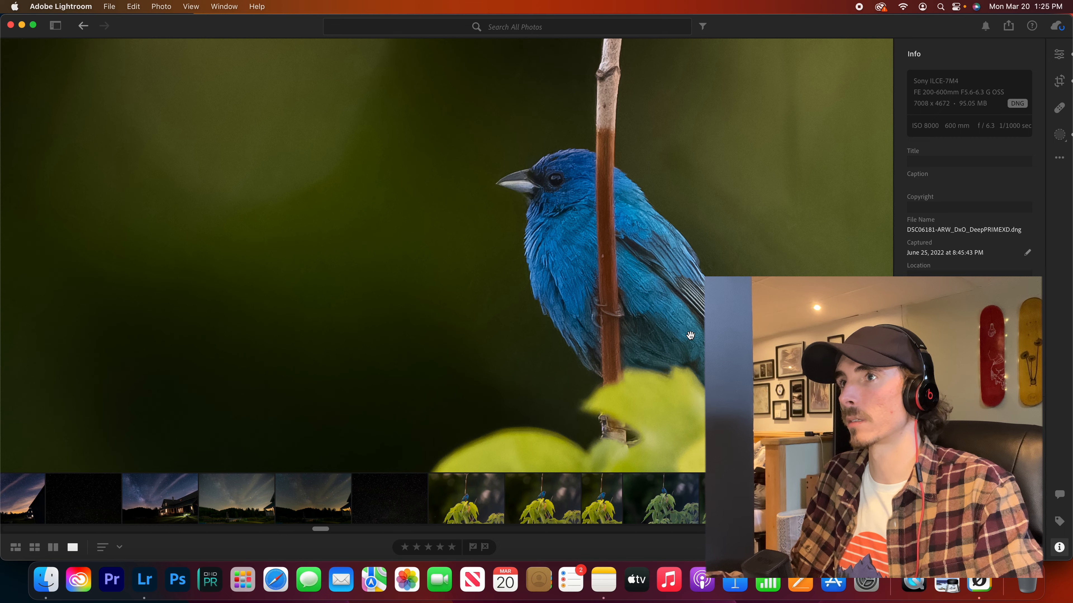
# Compare the edited DeepPRIME and DeepPRIMEXD versions of DSC06181, viewing the whole bird and its feathers up close
pyautogui.click(762, 255)
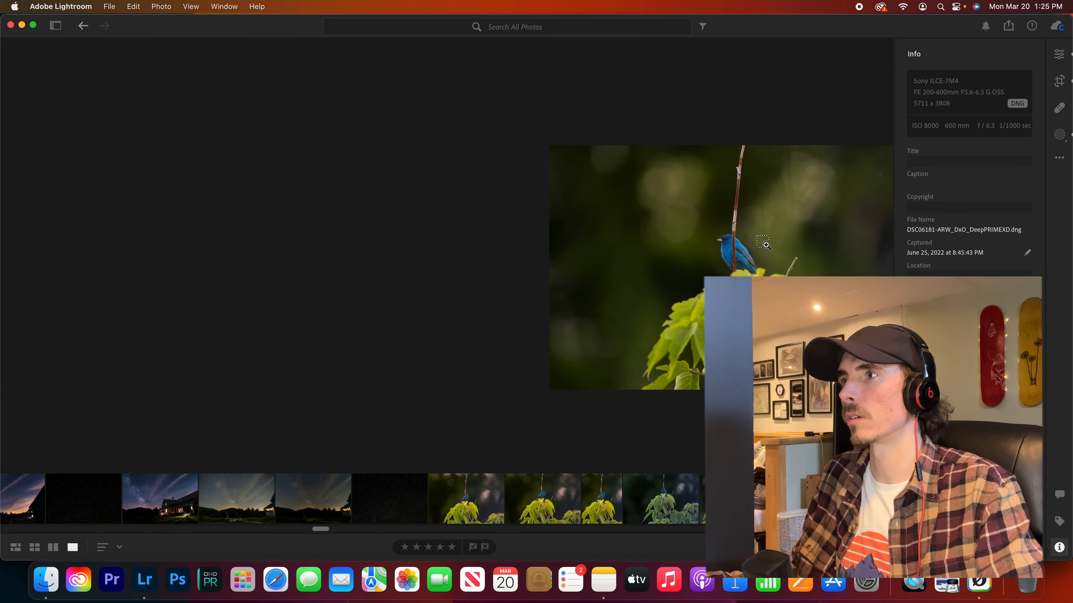
pyautogui.click(728, 248)
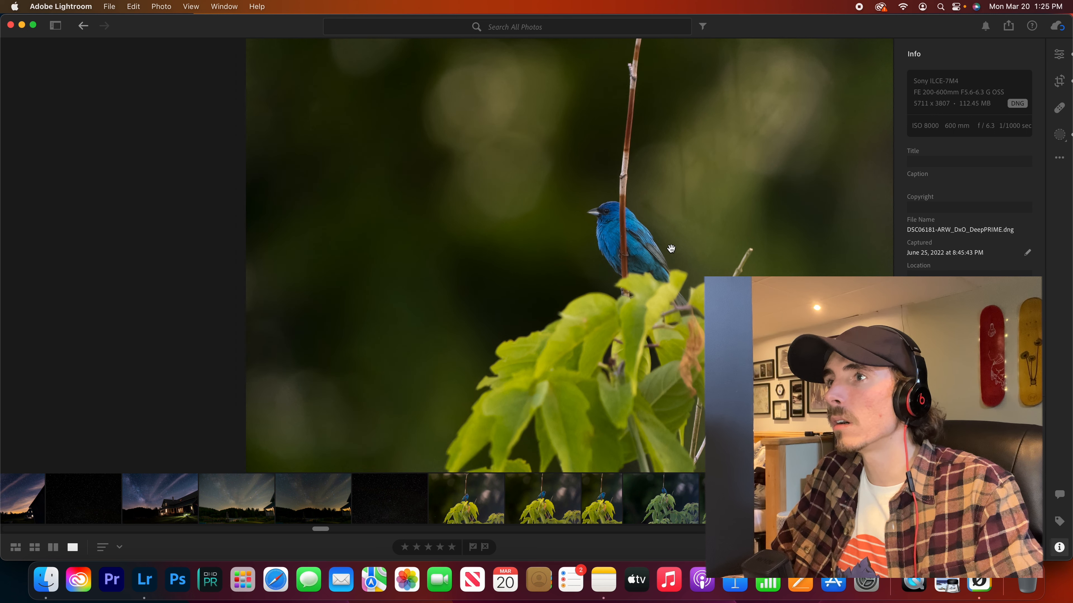
pyautogui.moveTo(680, 230); pyautogui.dragTo(620, 252)
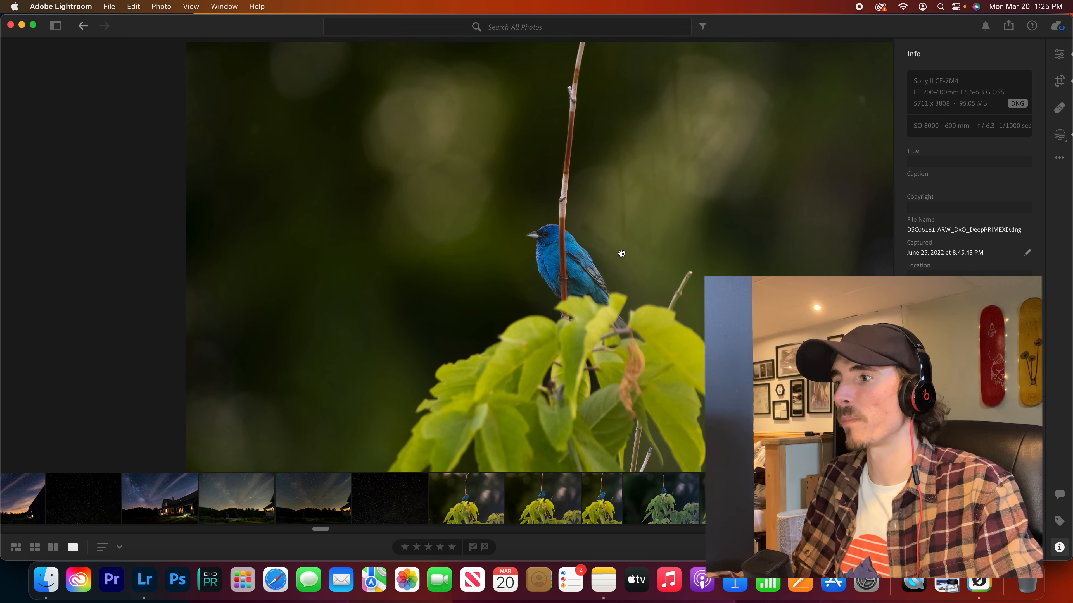
pyautogui.press('Left')
pyautogui.press('Right')
pyautogui.scroll(5, 560, 260)
pyautogui.press('Left')
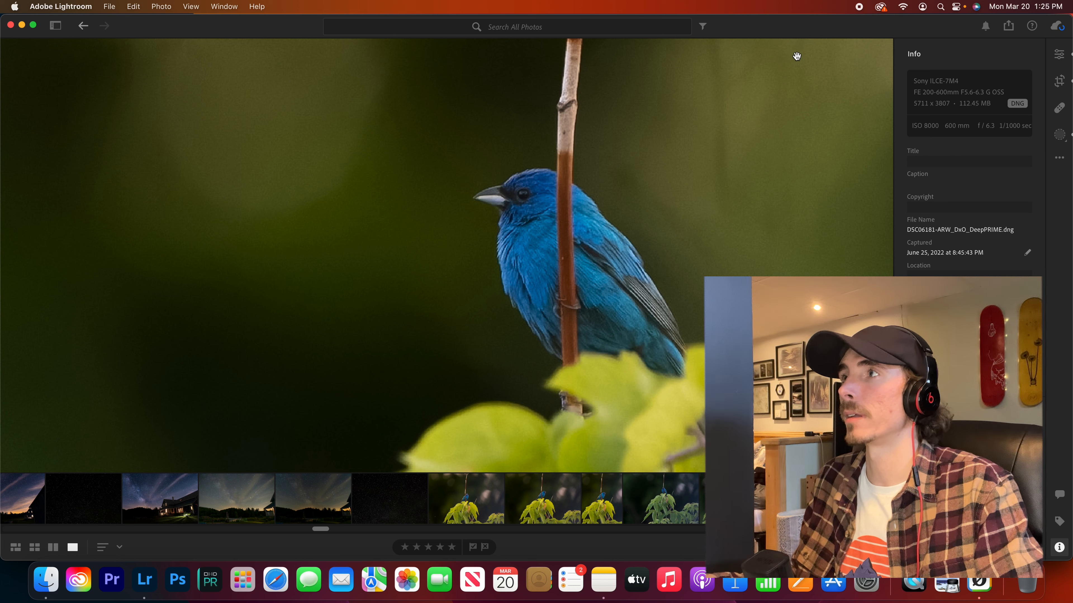
pyautogui.click(1010, 28)
pyautogui.click(956, 86)
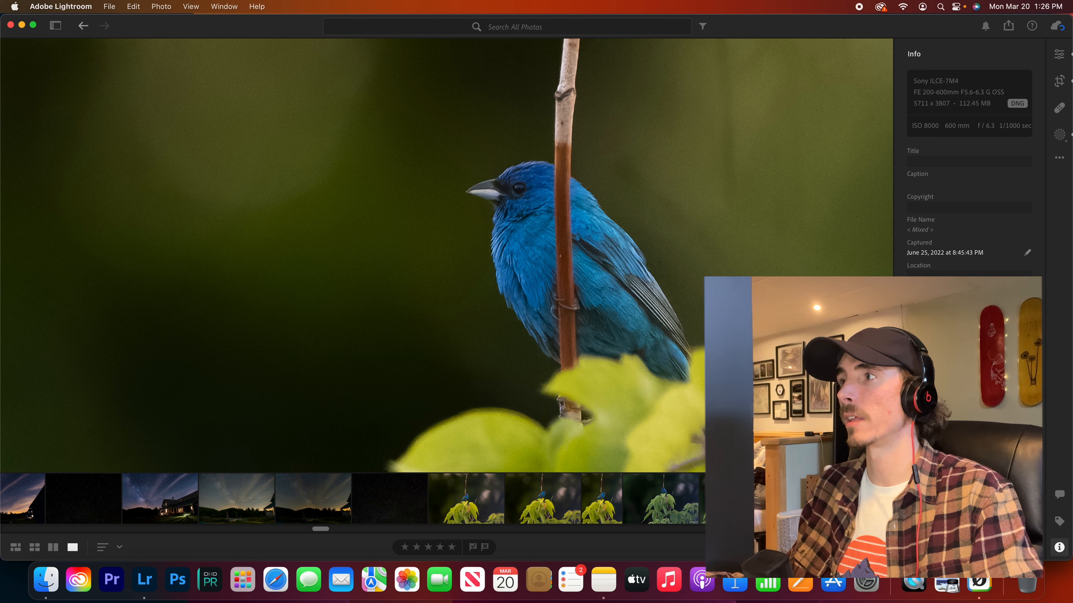
pyautogui.press('Right')
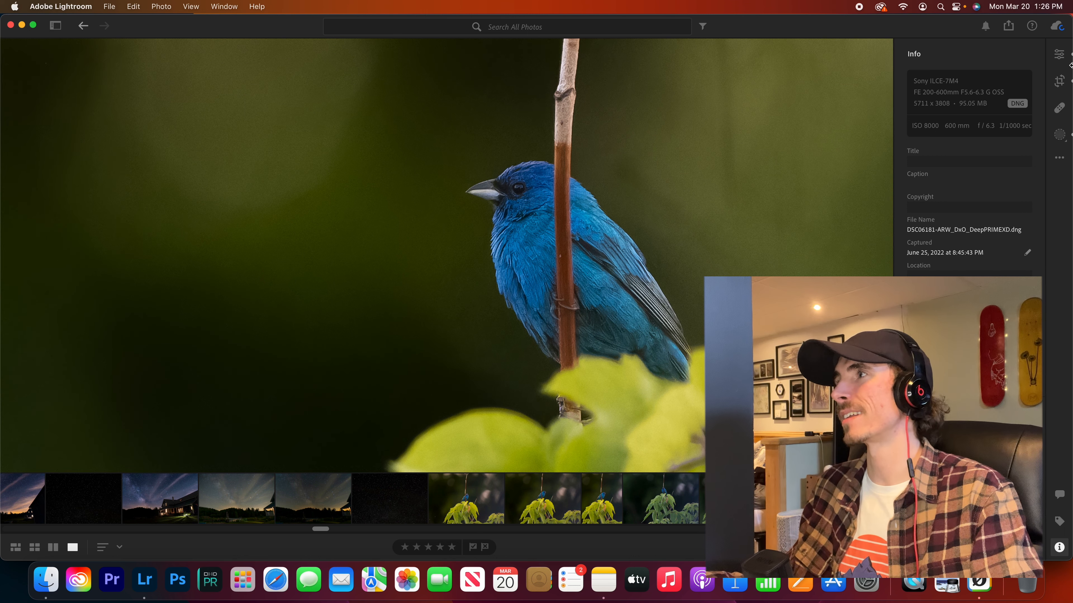
# Set sharpening, noise reduction and color noise reduction to 0 on the edited DeepPRIMEXD version of DSC06181
pyautogui.click(1059, 54)
pyautogui.scroll(-15, 971, 190)
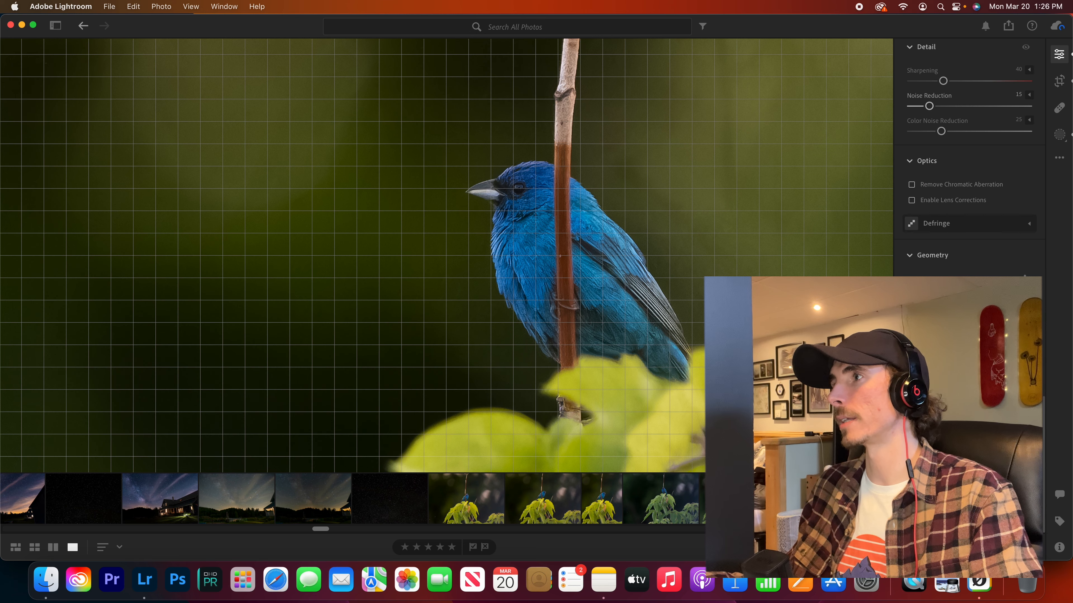
pyautogui.doubleClick(934, 95)
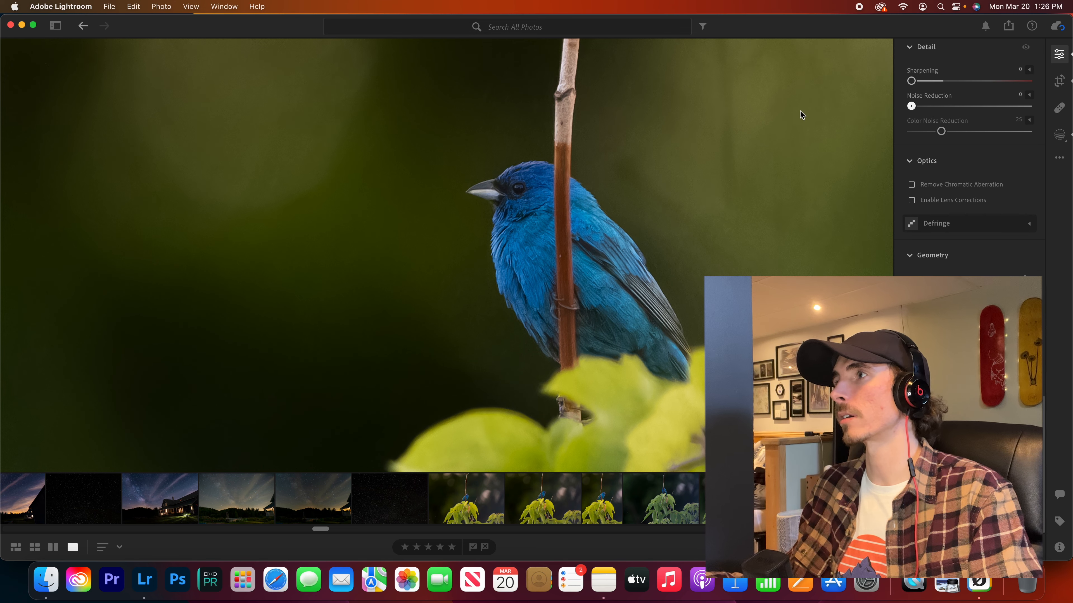
pyautogui.doubleClick(946, 121)
# Undo and redo the three detail changes repeatedly to compare the bird with and without Lightroom's sharpening and noise reduction
pyautogui.press('super+z')
pyautogui.press('super+z')
pyautogui.press('super+z')
pyautogui.press('super+shift+z')
pyautogui.press('super+shift+z')
pyautogui.press('super+shift+z')
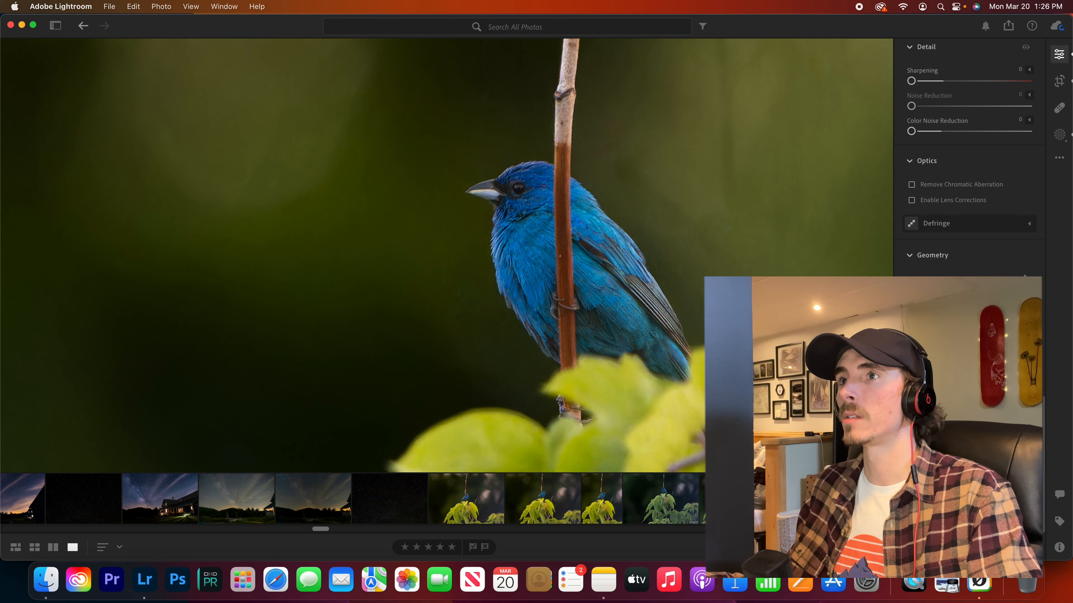
pyautogui.press('super+z')
pyautogui.press('super+z')
pyautogui.press('super+z')
pyautogui.press('super+shift+z')
pyautogui.press('super+shift+z')
pyautogui.press('super+shift+z')
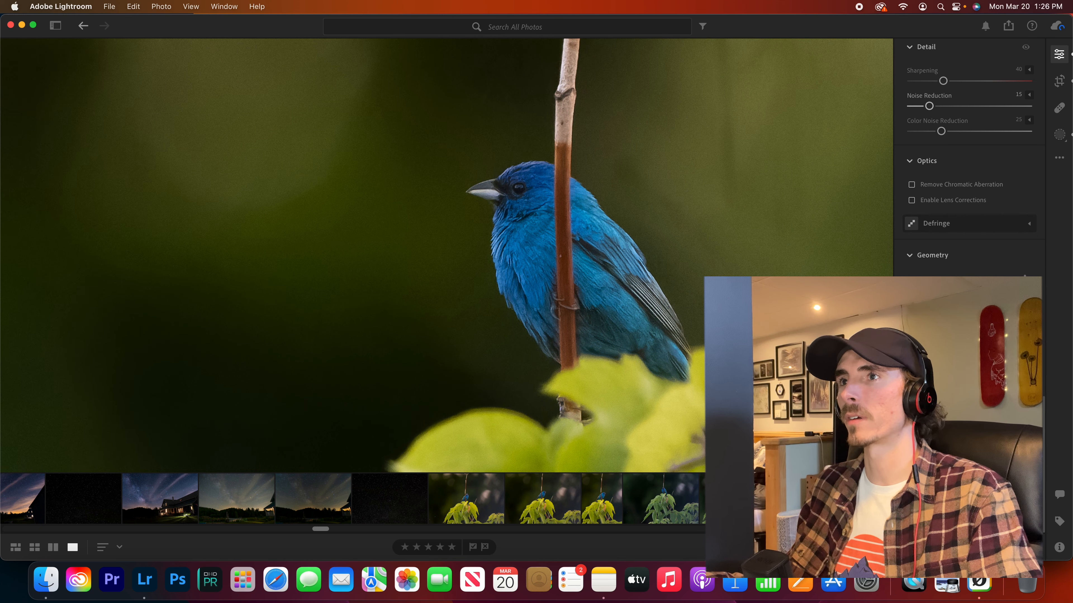
# Magnify the bird's head and compare its eye, beak and feather detail between the DeepPRIMEXD and DeepPRIME versions
pyautogui.press('super+equal')
pyautogui.press('super+equal')
pyautogui.press('super+equal')
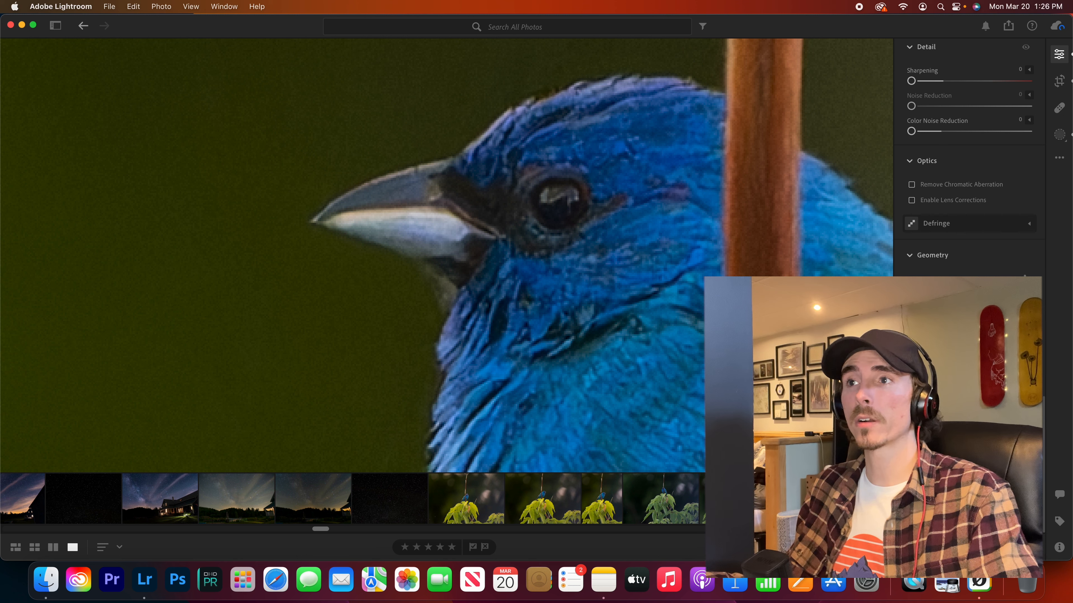
pyautogui.press('super+z')
pyautogui.press('super+z')
pyautogui.press('super+z')
pyautogui.press('Right')
pyautogui.press('Left')
pyautogui.press('Right')
pyautogui.press('Left')
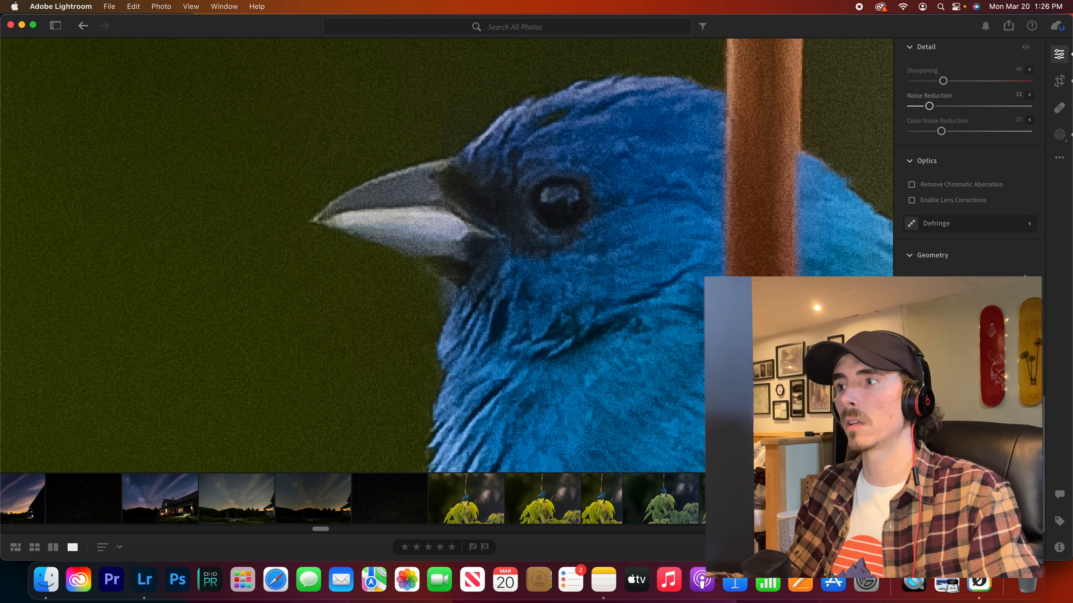
pyautogui.press('Right')
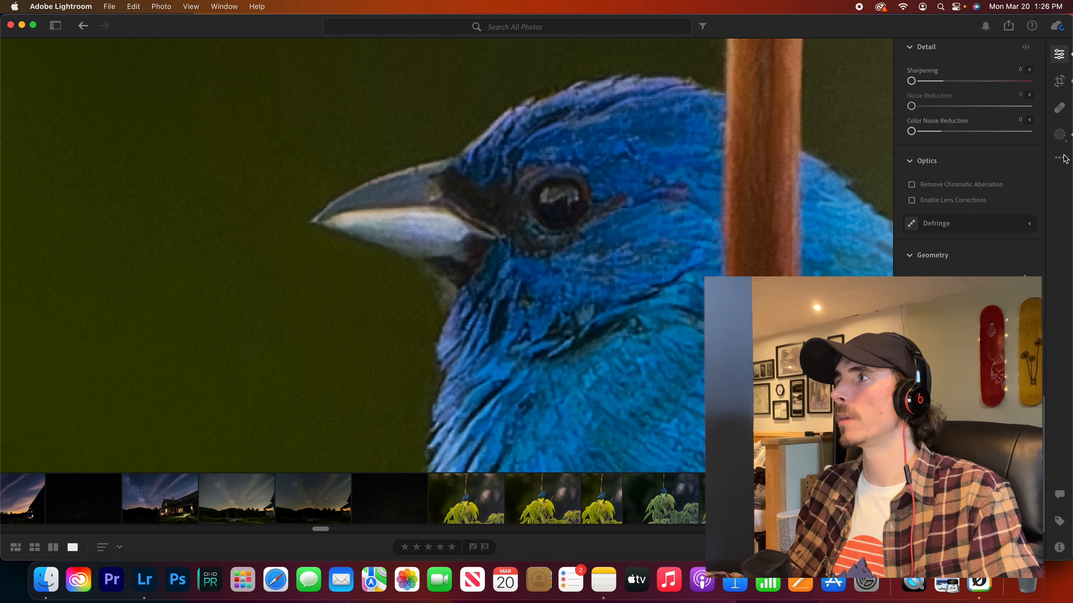
# Show the file info again and check which magnified bird version is DeepPRIME and which is DeepPRIMEXD
pyautogui.scroll(10, 959, 189)
pyautogui.click(1059, 547)
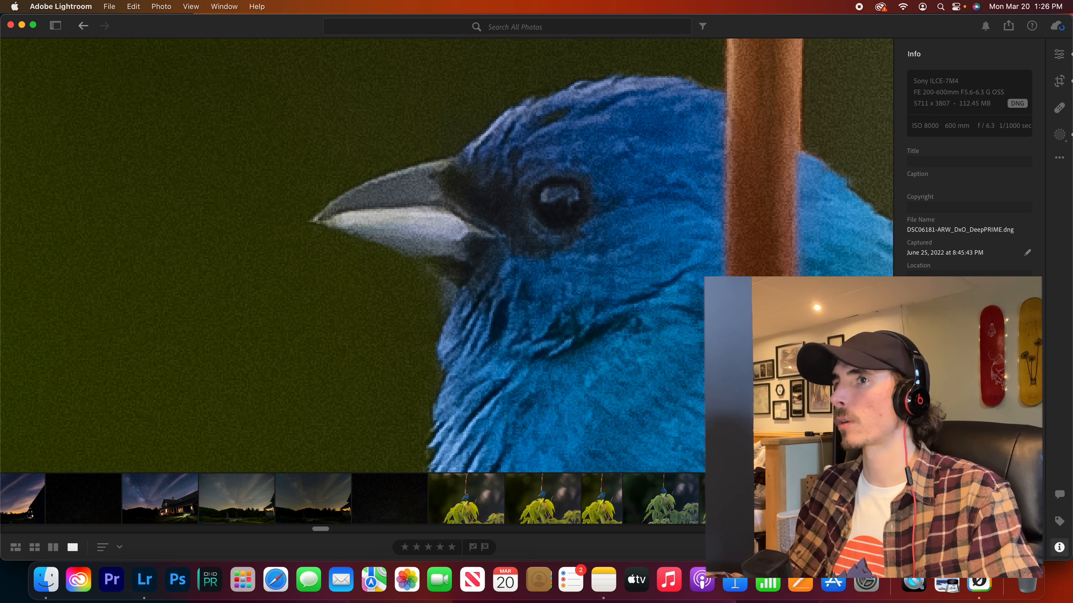
pyautogui.press('Right')
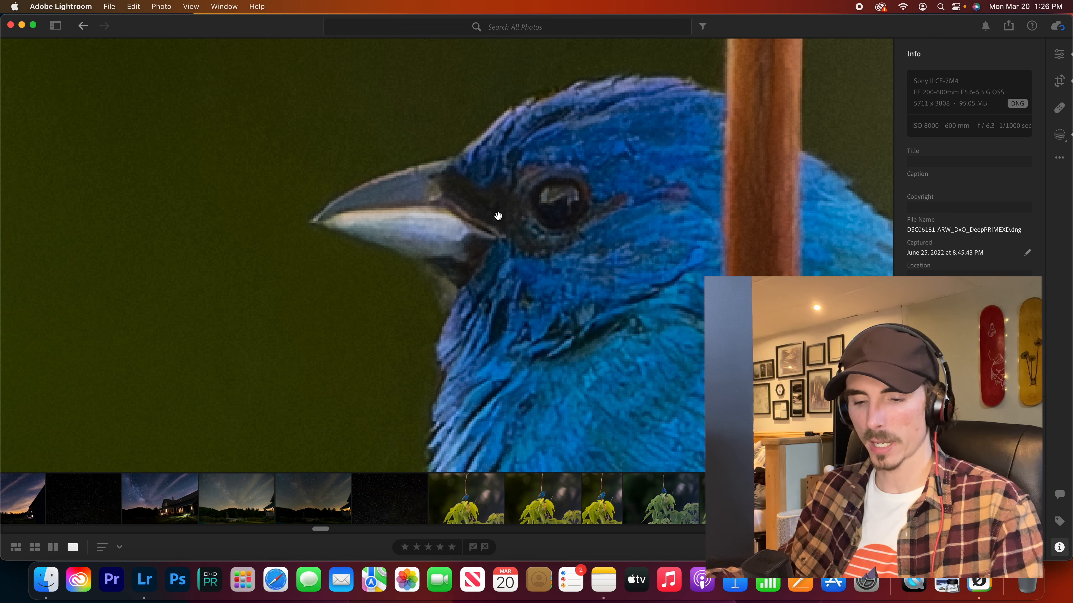
# Compare the bird's chest, wing and head detail between the DeepPRIME and DeepPRIMEXD versions of DSC06181
pyautogui.click(553, 257)
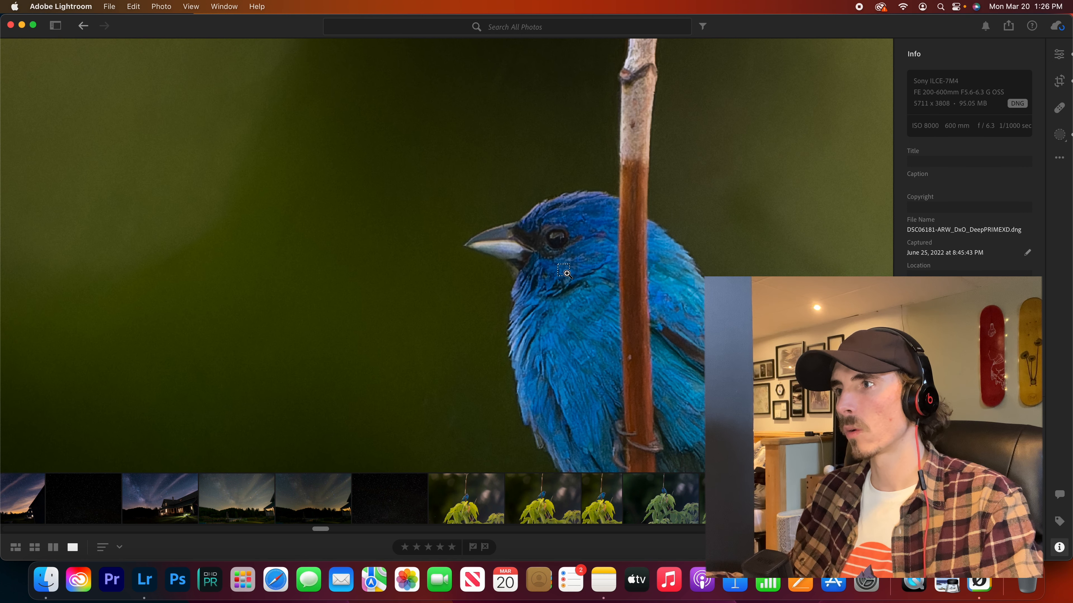
pyautogui.press('Left')
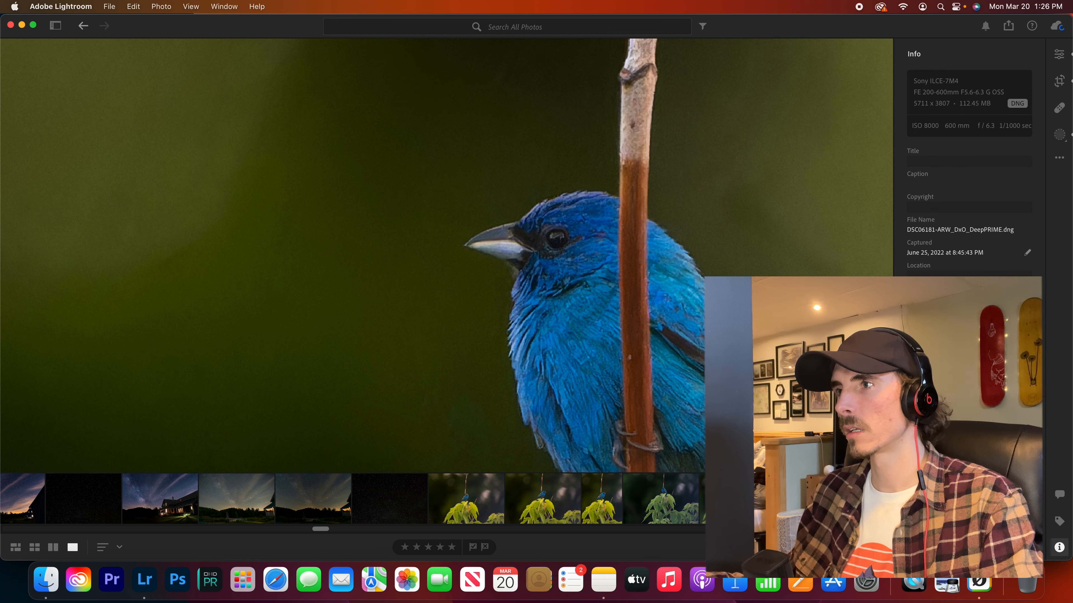
pyautogui.click(596, 329)
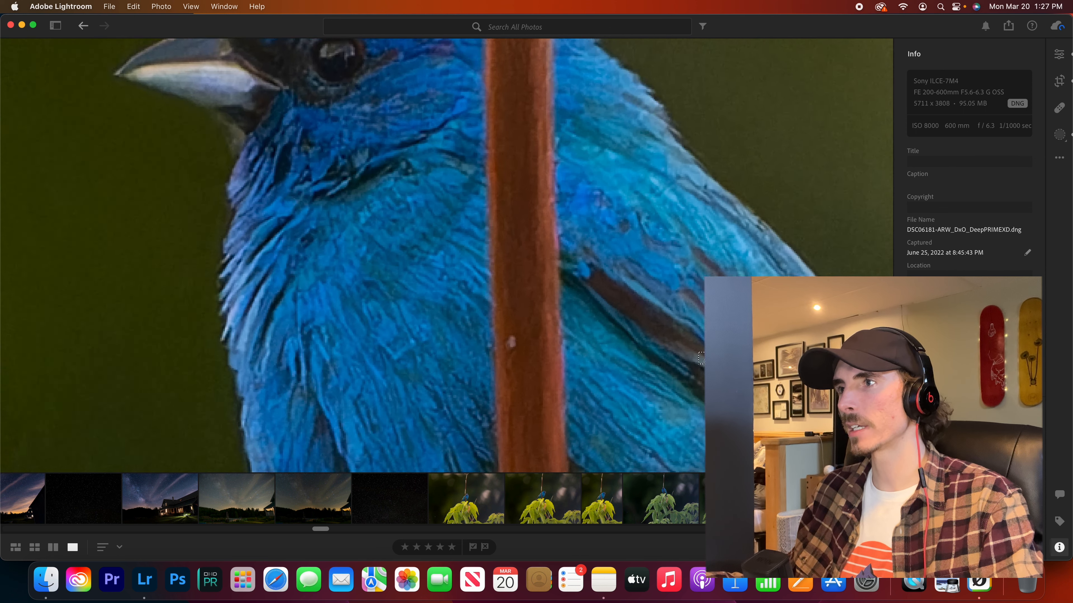
pyautogui.moveTo(596, 330); pyautogui.dragTo(549, 292)
pyautogui.moveTo(535, 276); pyautogui.dragTo(529, 279)
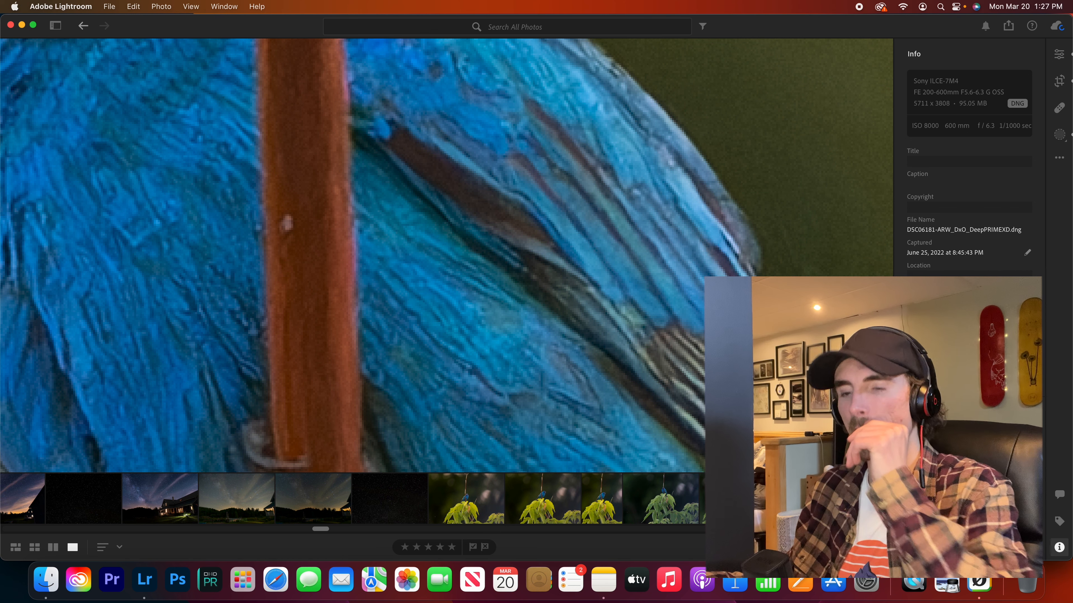
pyautogui.hscroll(-10, 499, 175)
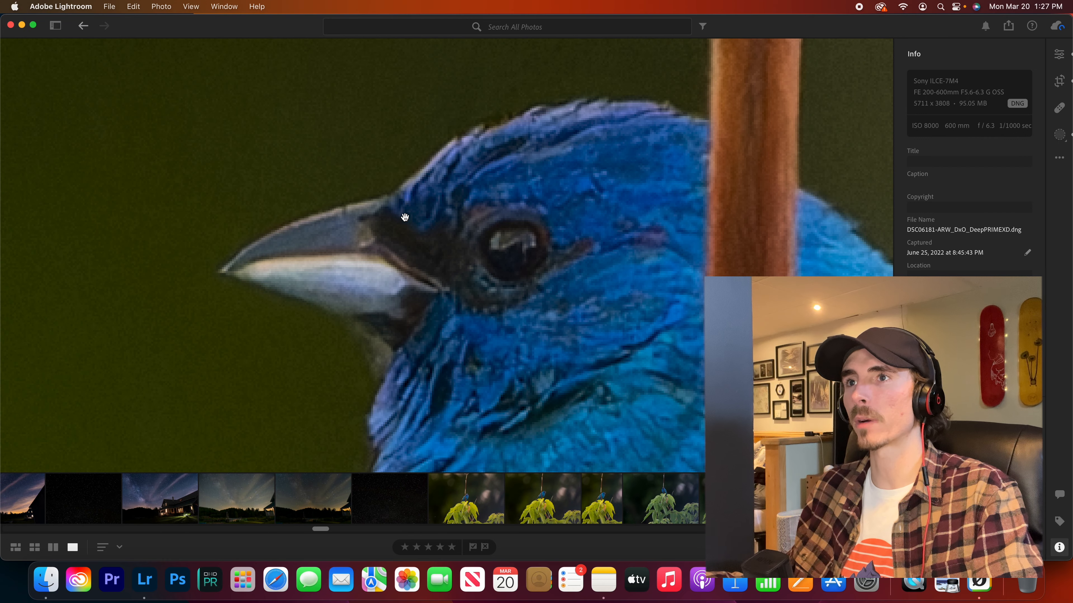
pyautogui.press('Left')
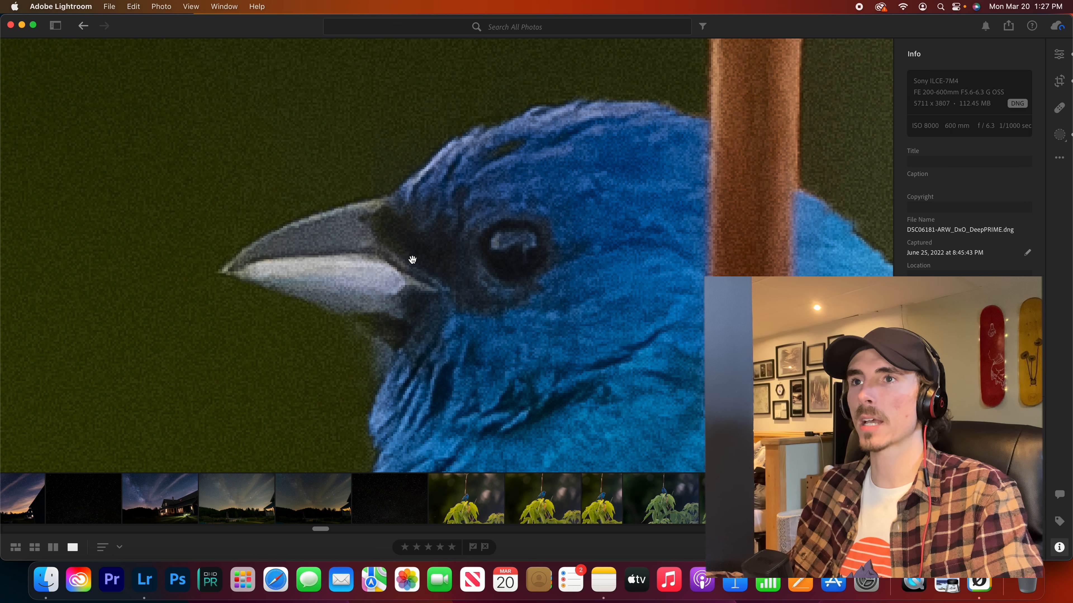
pyautogui.press('Right')
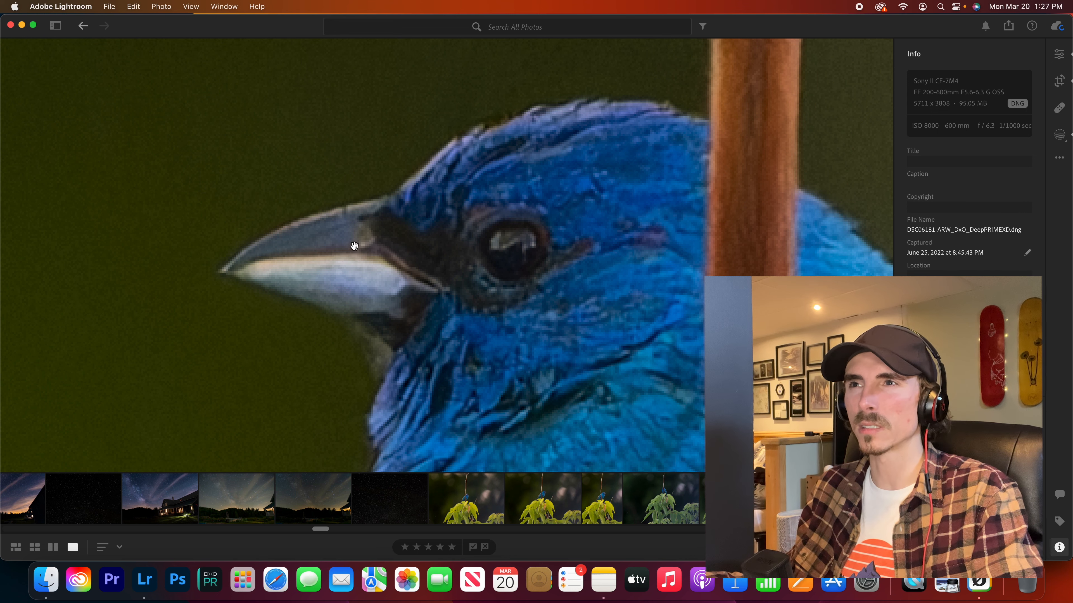
# Inspect the beak, eye and lower body plumage in the DeepPRIMEXD version of DSC06181, closely and at full view
pyautogui.scroll(3, 315, 230)
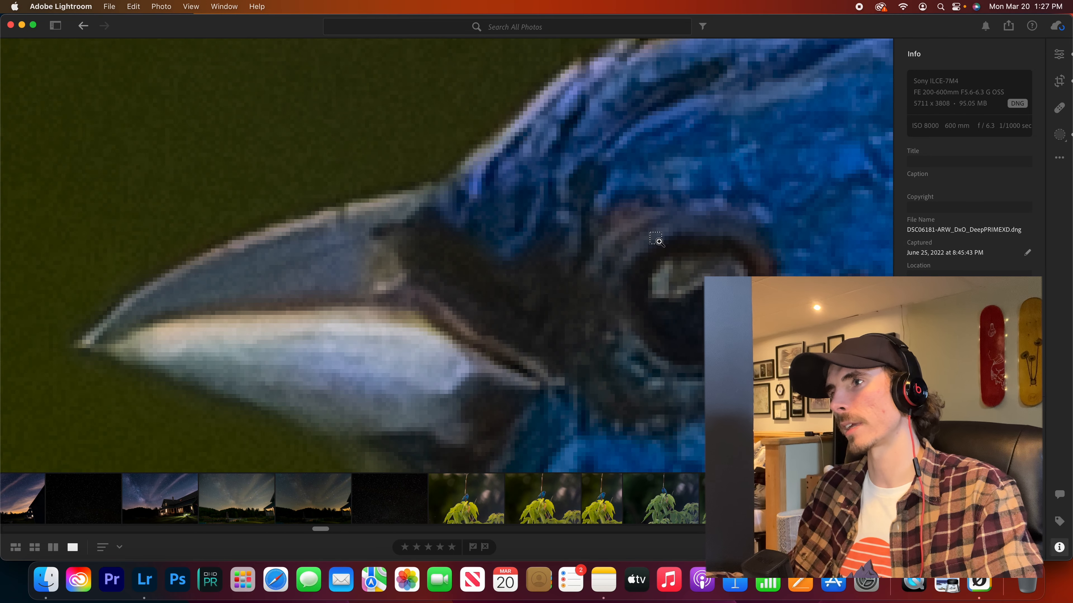
pyautogui.scroll(-2, 616, 340)
pyautogui.scroll(-10, 611, 335)
pyautogui.scroll(5, 560, 302)
pyautogui.scroll(3, 561, 303)
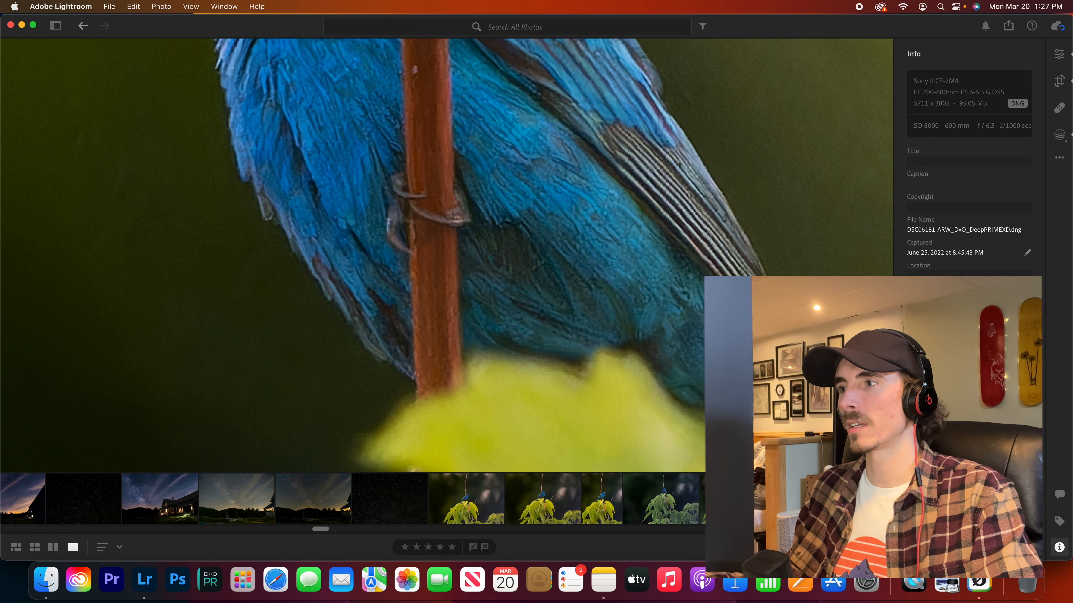
pyautogui.scroll(-5, 275, 490)
pyautogui.scroll(5, 275, 490)
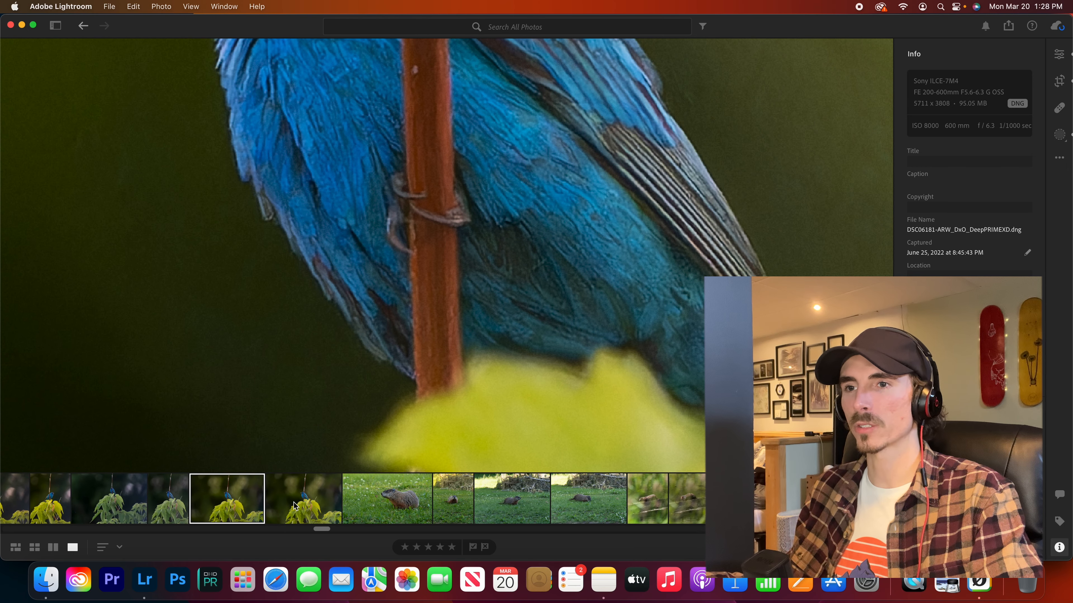
pyautogui.scroll(-10, 385, 353)
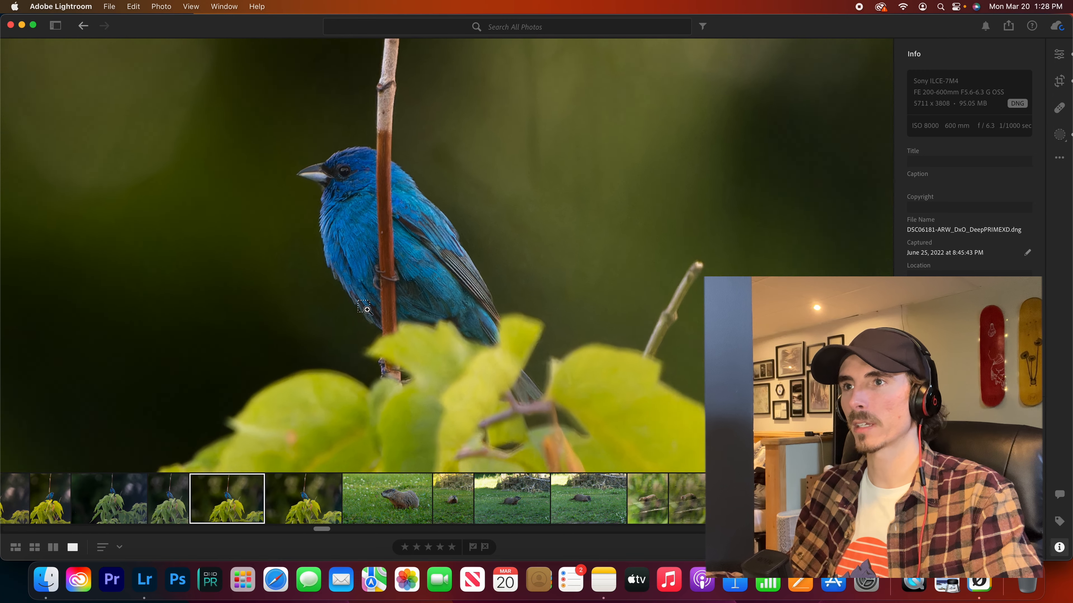
pyautogui.scroll(10, 393, 309)
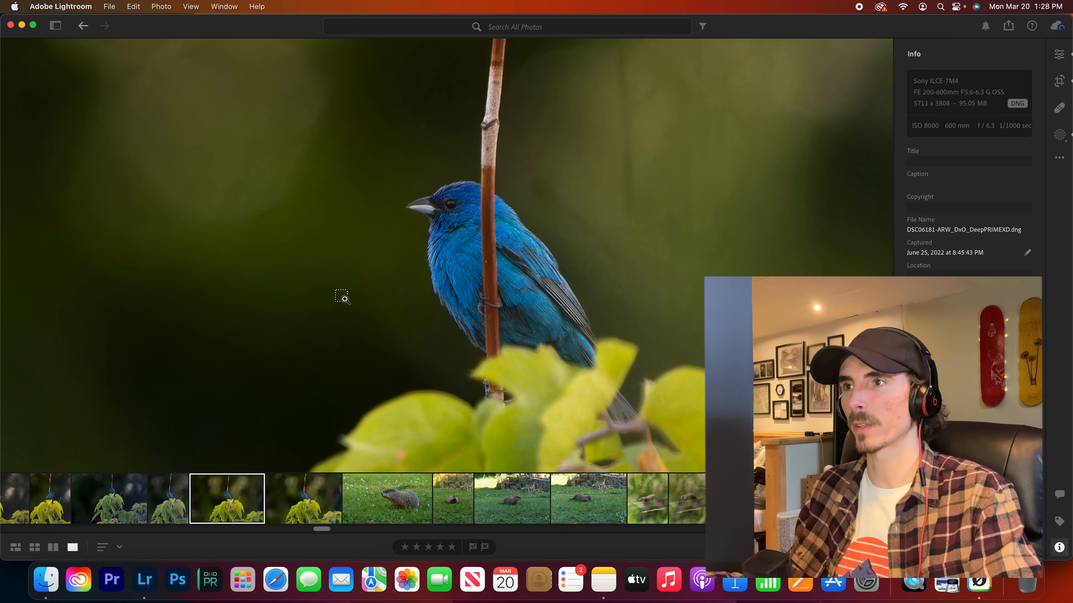
# Return to the photo grid, find the heron photos and open the DeepPRIMEXD version of DSC01060
pyautogui.click(420, 311)
pyautogui.press('g')
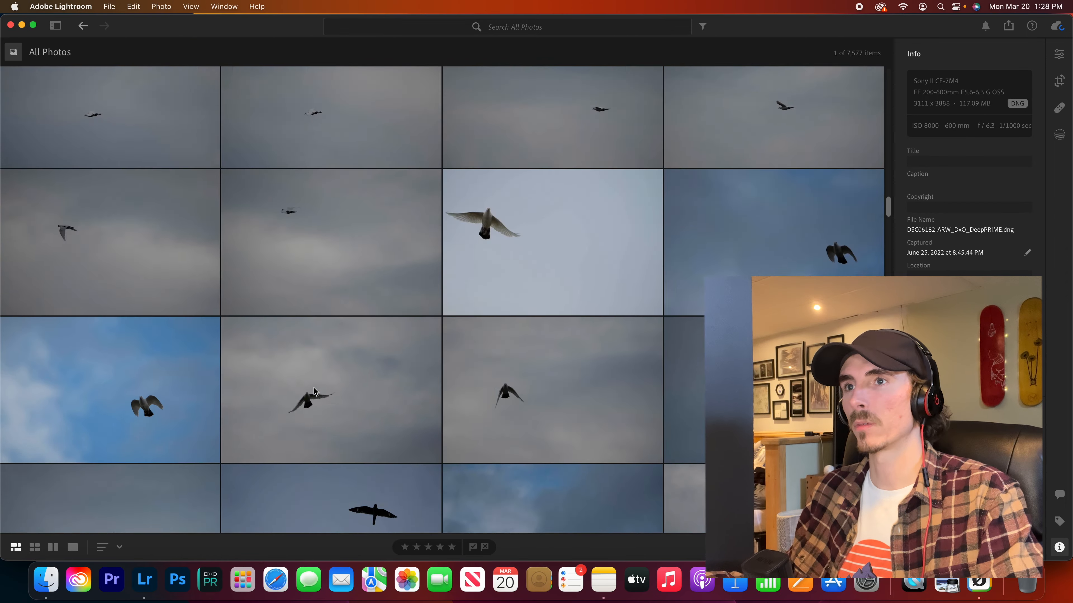
pyautogui.scroll(10, 315, 386)
pyautogui.scroll(10, 314, 386)
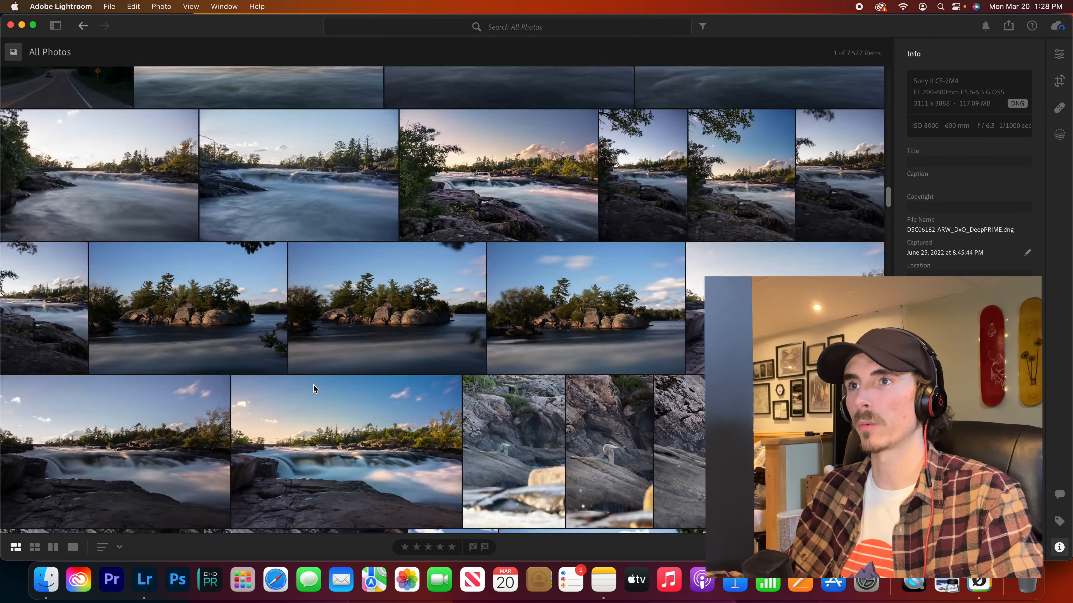
pyautogui.scroll(5, 313, 388)
pyautogui.scroll(20, 314, 389)
pyautogui.doubleClick(313, 389)
pyautogui.click(596, 204)
pyautogui.press('Left')
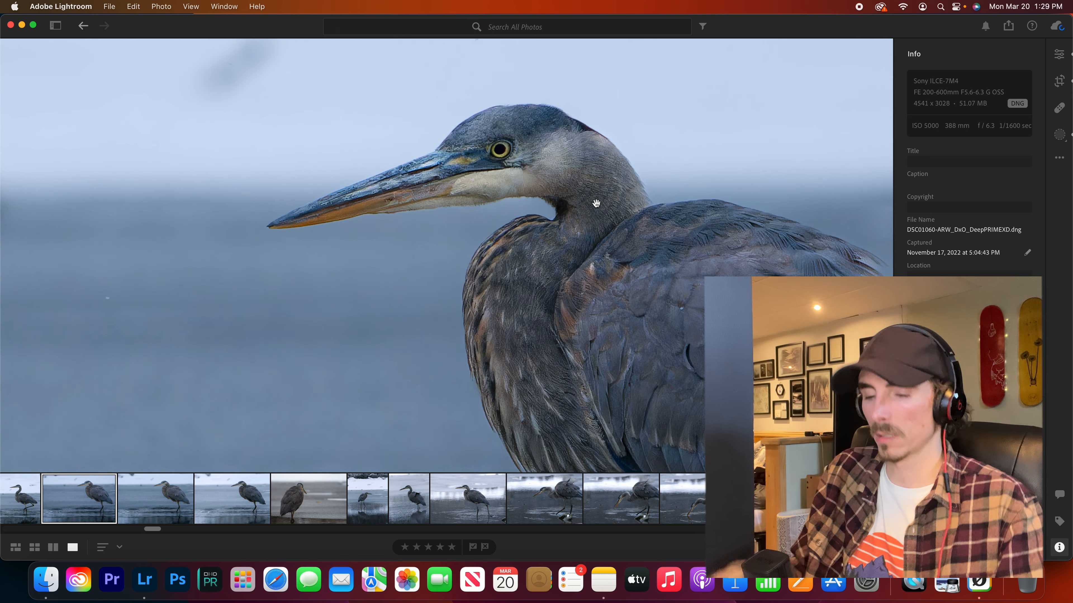
# Magnify the heron's eye and compare the surrounding feather detail between the DeepPRIMEXD and DeepPRIME versions
pyautogui.scroll(10, 461, 121)
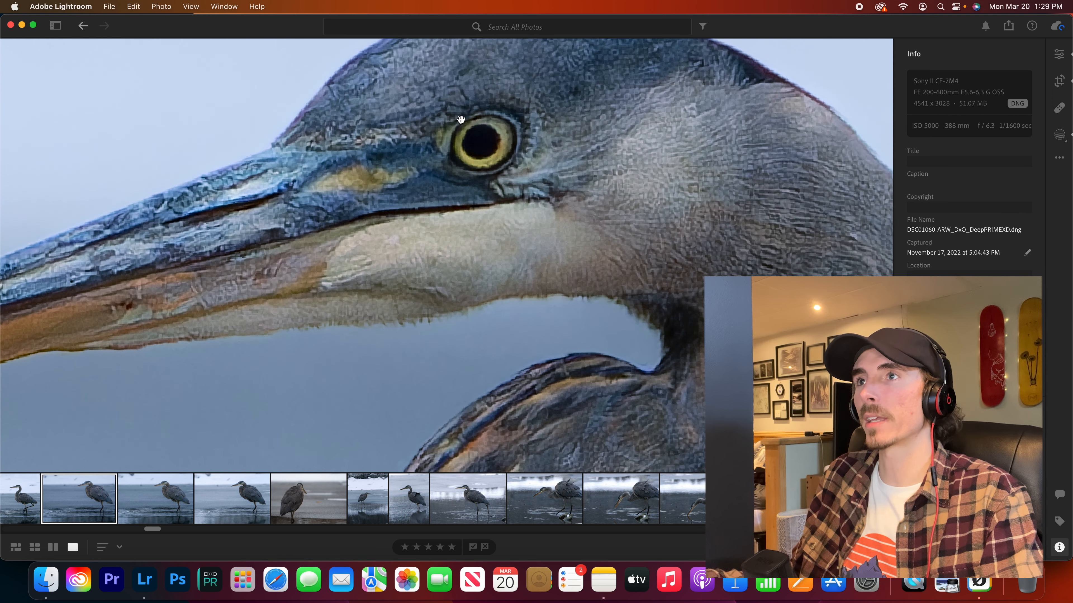
pyautogui.scroll(10, 365, 203)
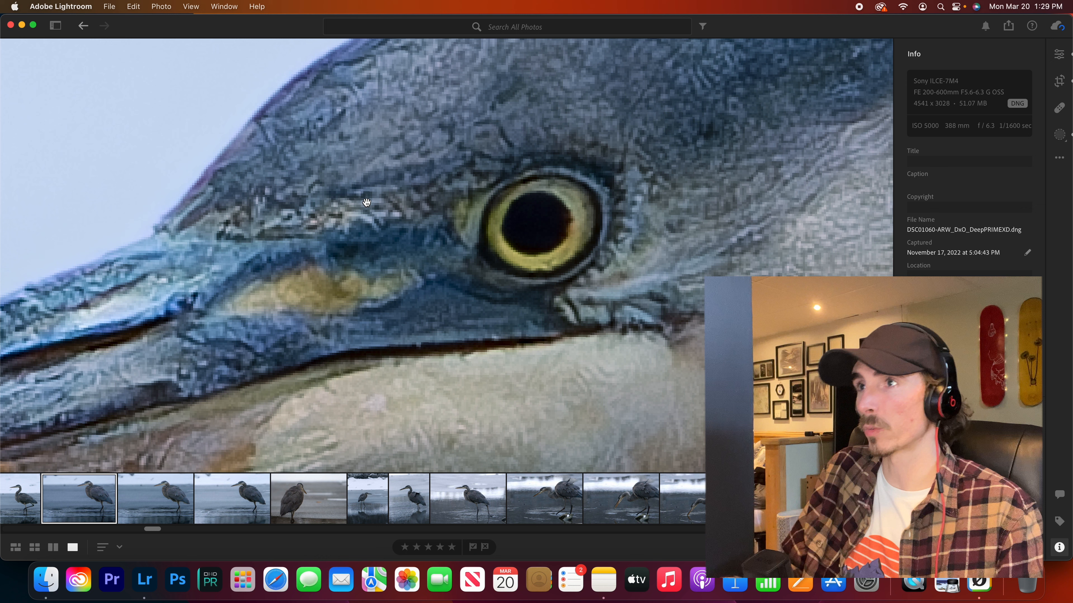
pyautogui.press('Right')
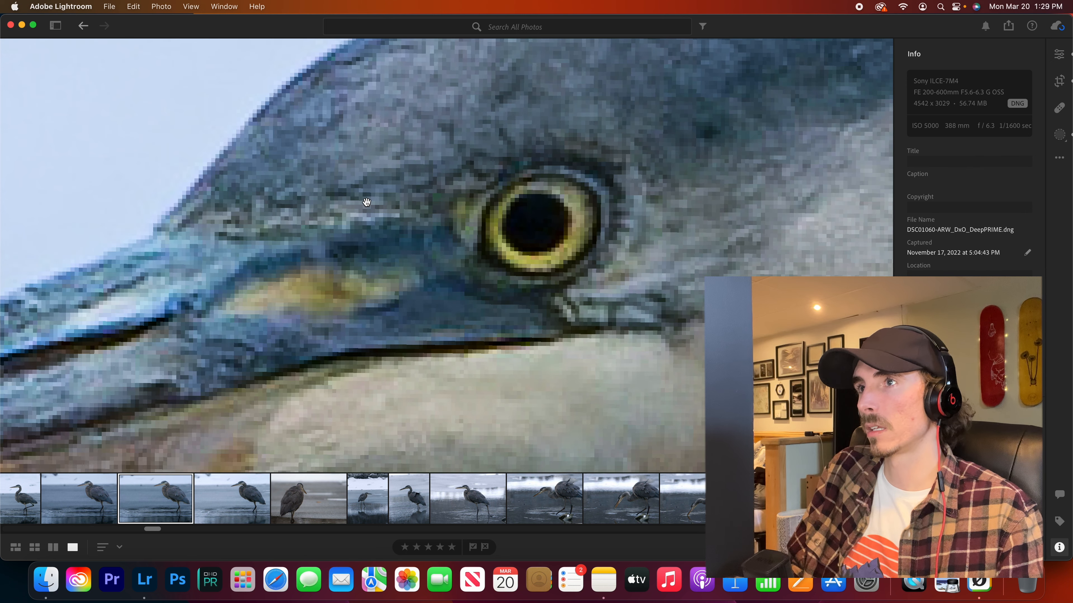
pyautogui.press('super+shift+e')
pyautogui.press('Escape')
pyautogui.press('Left')
pyautogui.press('Right')
pyautogui.press('Left')
pyautogui.press('Right')
pyautogui.press('Left')
pyautogui.press('Right')
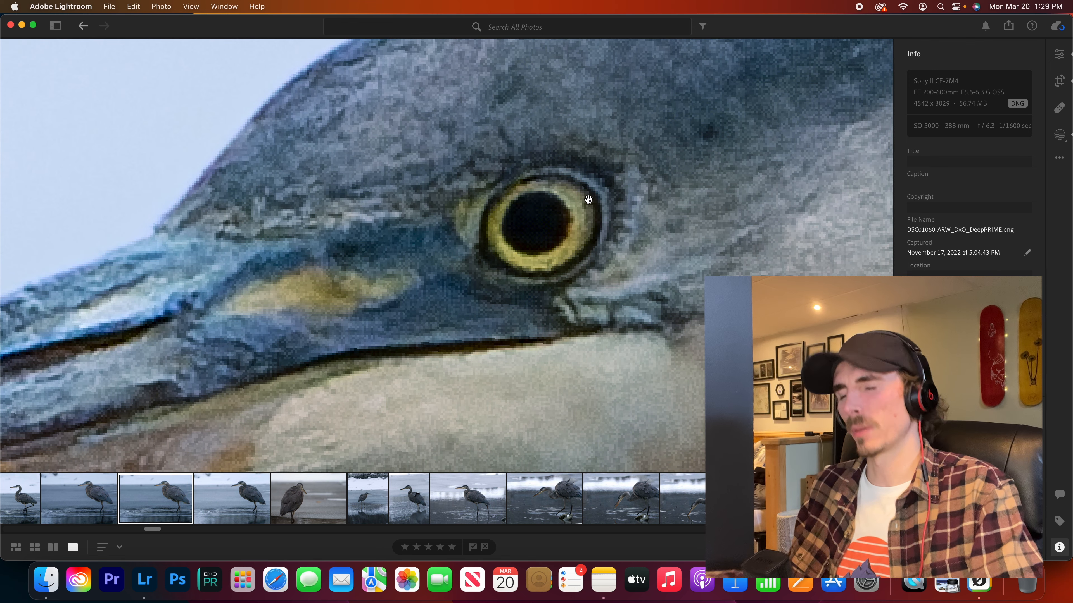
pyautogui.press('Right')
pyautogui.press('Left')
pyautogui.press('Left')
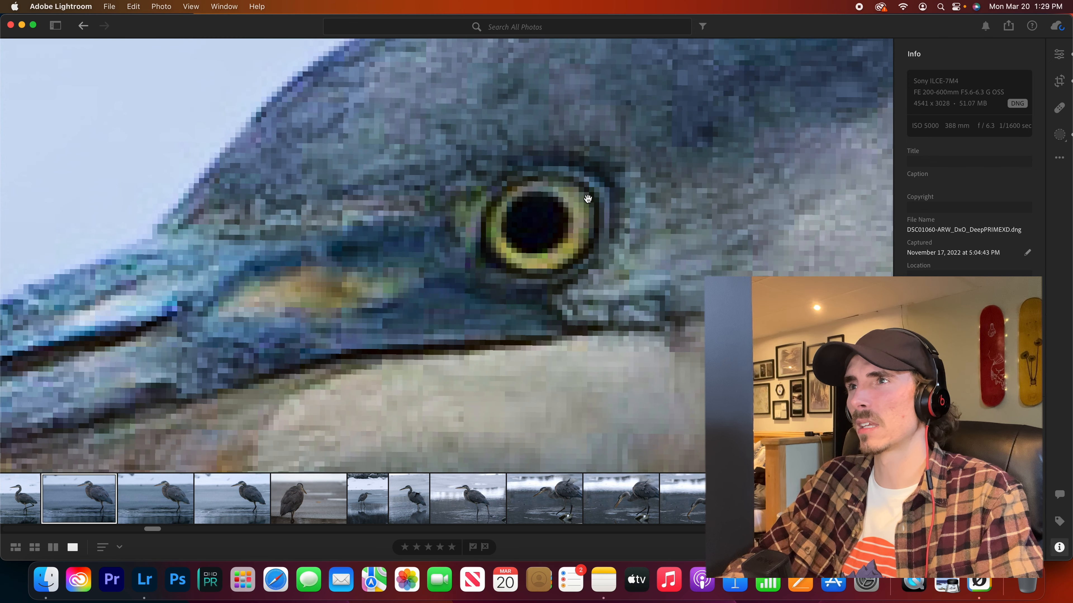
# Compare the heron's whole head and beak between both versions, and view the full DeepPRIMEXD photo
pyautogui.scroll(-5, 587, 199)
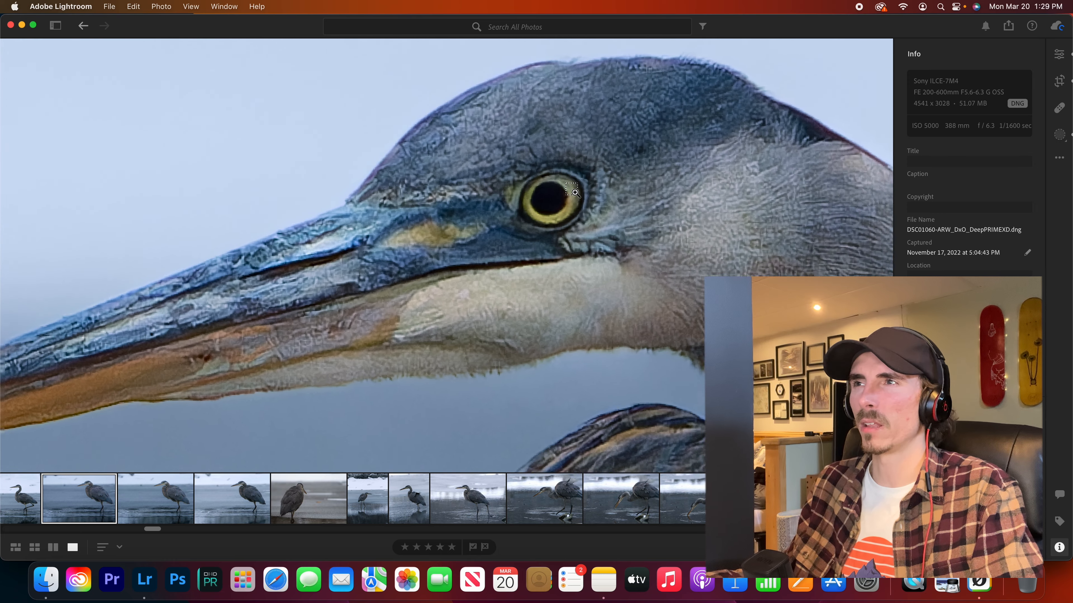
pyautogui.press('Right')
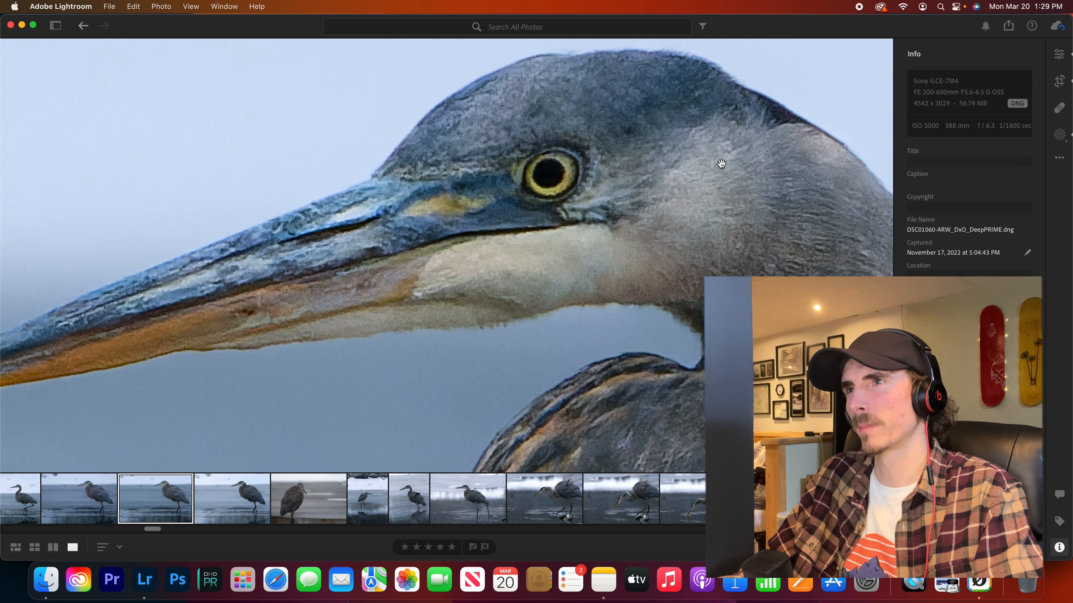
pyautogui.press('Left')
pyautogui.press('Right')
pyautogui.press('Left')
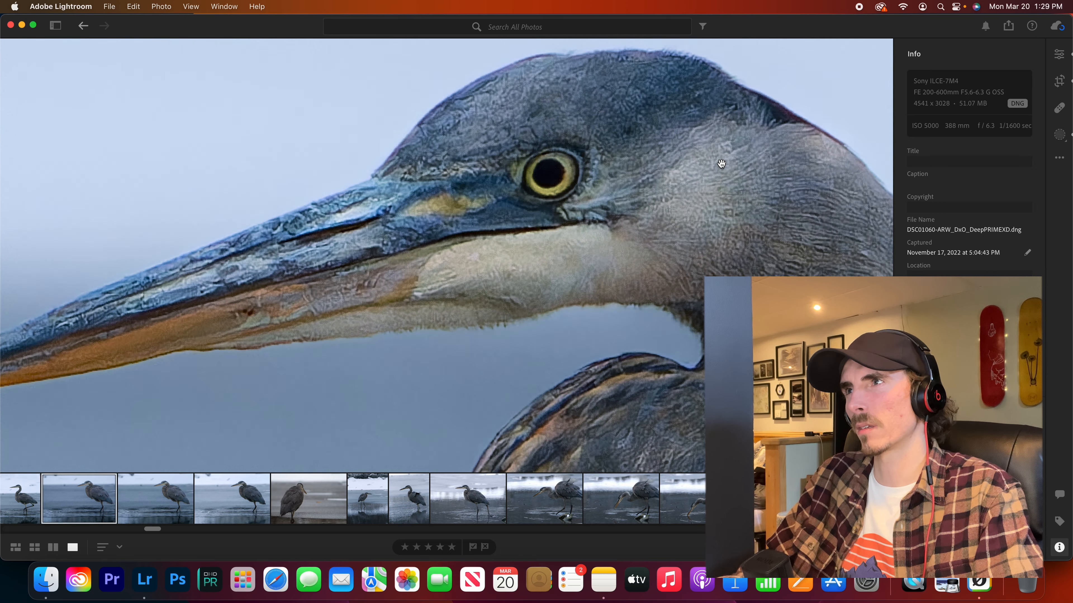
pyautogui.scroll(-10, 722, 163)
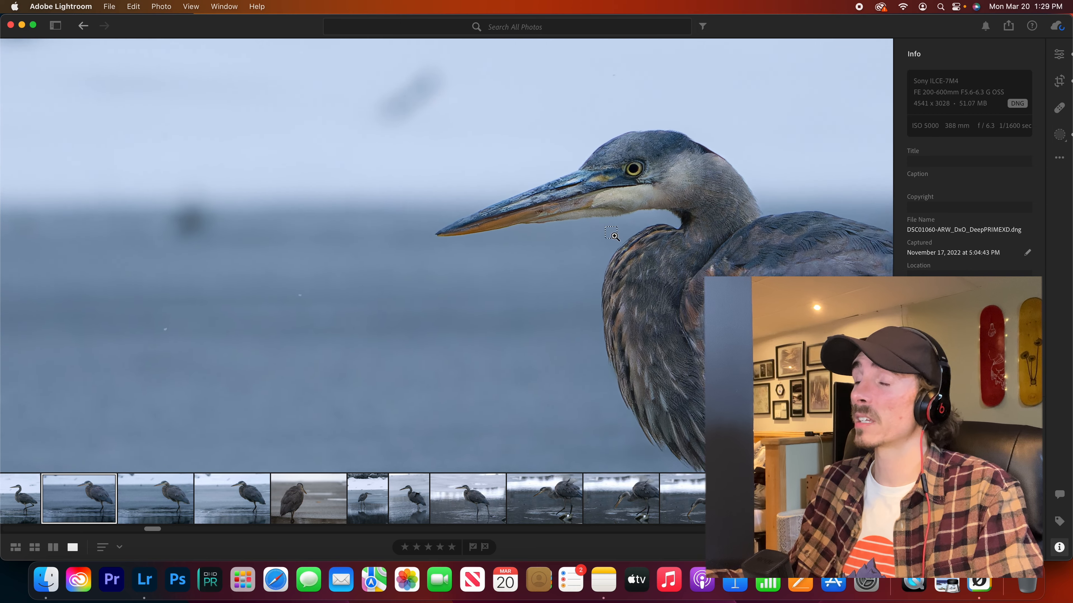
pyautogui.scroll(-5, 644, 246)
pyautogui.moveTo(699, 269); pyautogui.dragTo(525, 182)
pyautogui.scroll(-5, 524, 182)
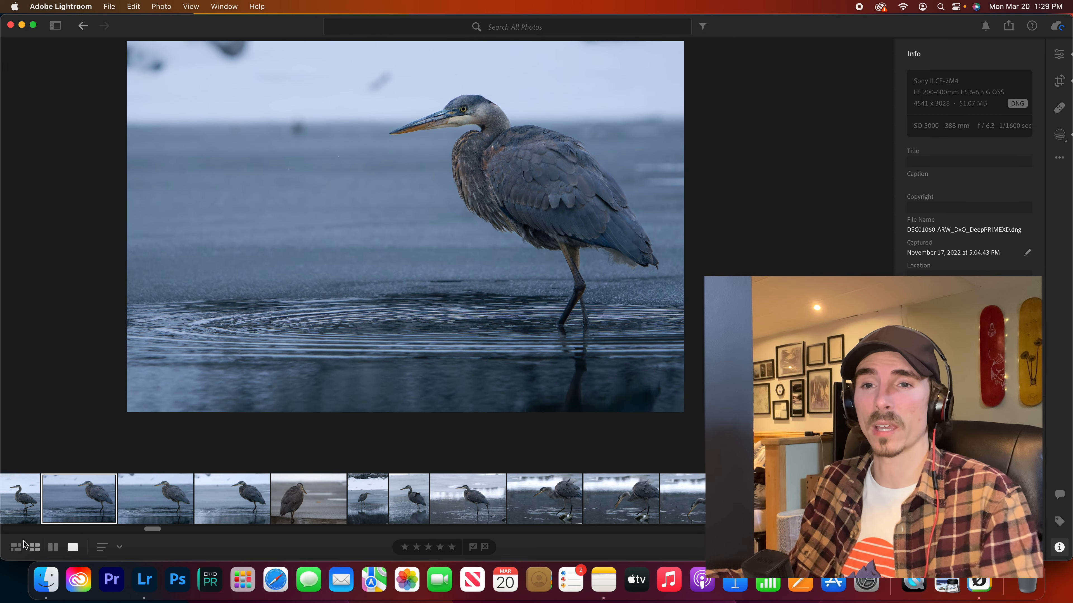
# Find the turkey photos in the grid and open the DeepPRIMEXD version of DSC01302
pyautogui.click(16, 547)
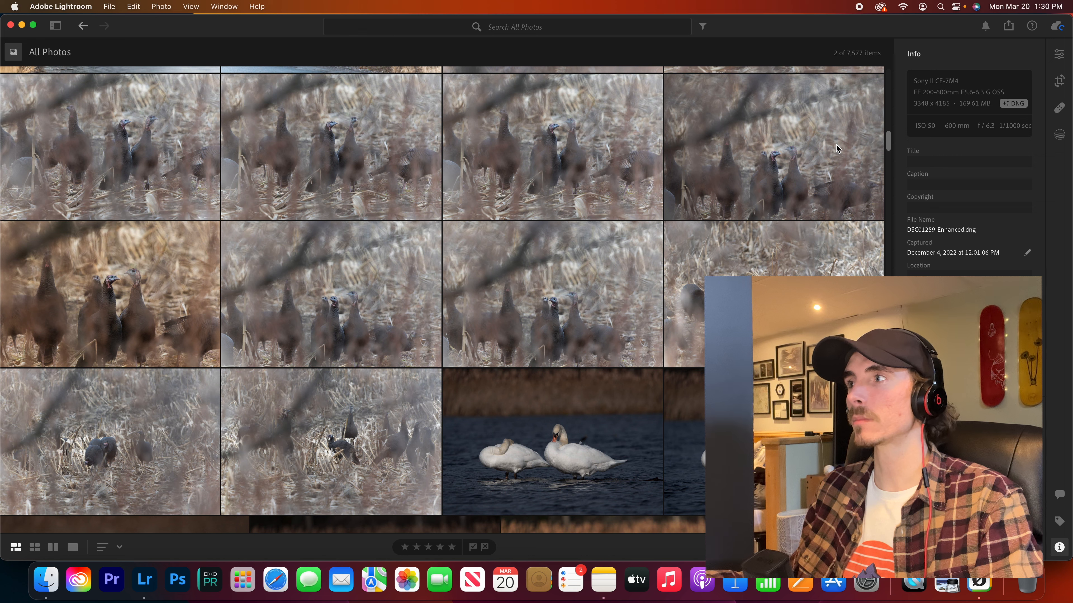
pyautogui.click(836, 145)
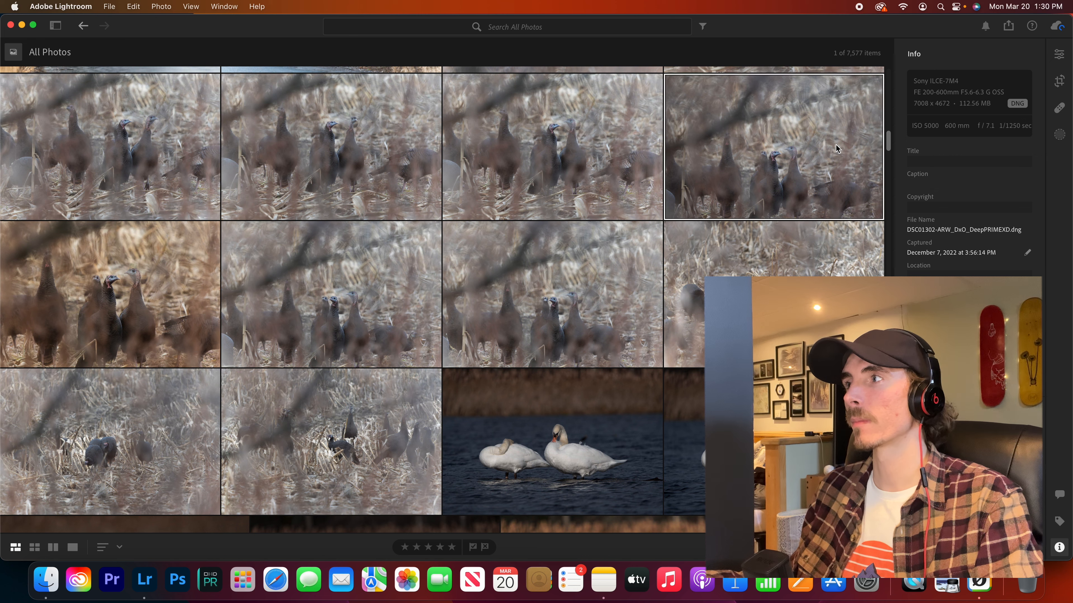
pyautogui.doubleClick(835, 144)
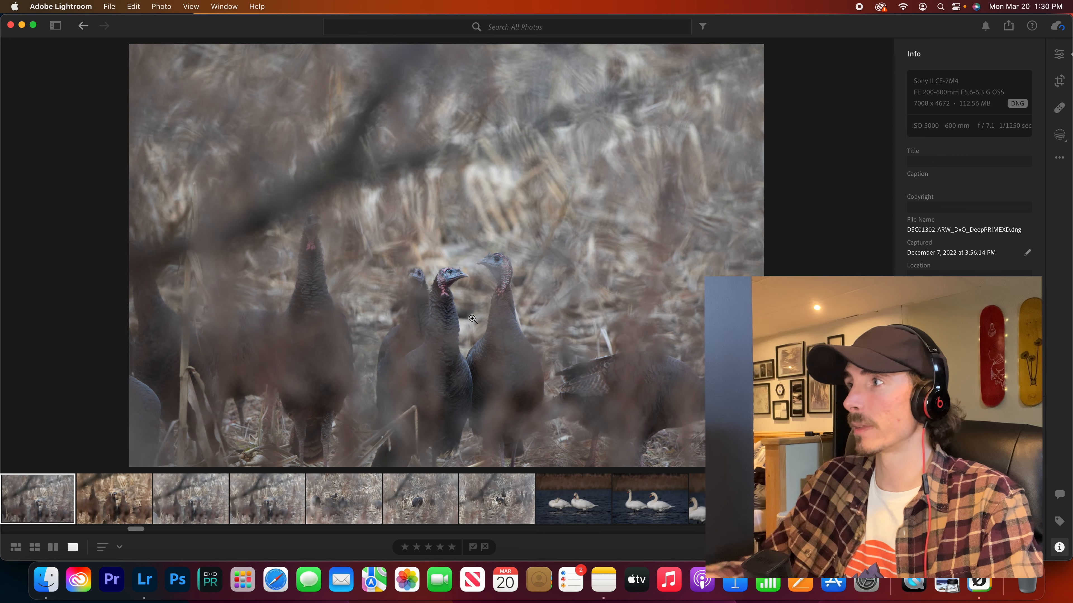
# Copy the chosen edit settings from the DeepPRIME version of DSC01302 and paste them onto the DeepPRIMEXD version
pyautogui.press('Right')
pyautogui.click(1059, 156)
pyautogui.click(967, 199)
pyautogui.click(621, 446)
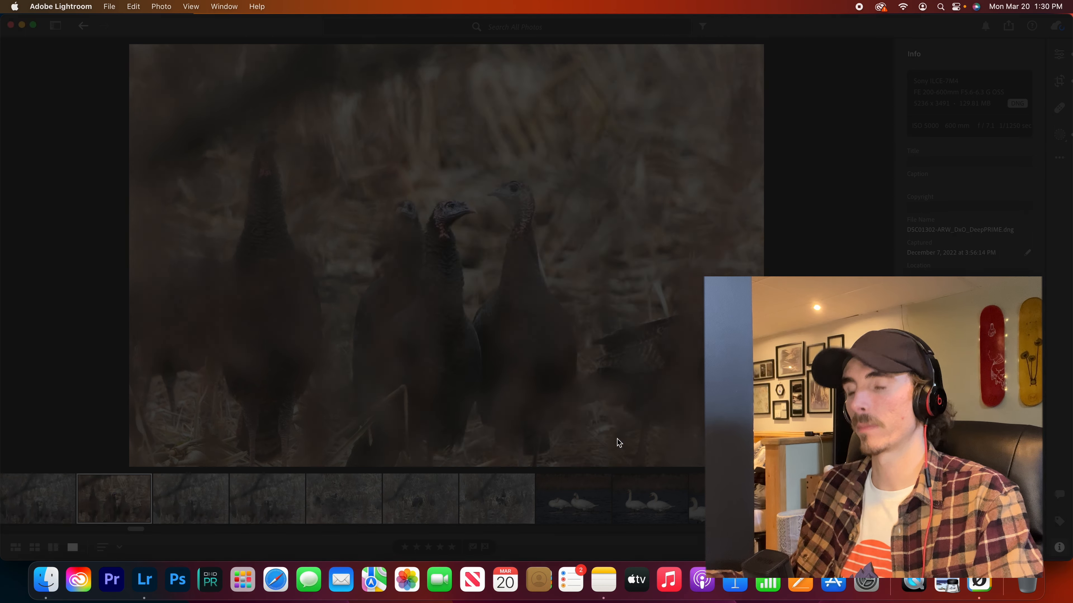
pyautogui.press('Left')
pyautogui.click(1059, 157)
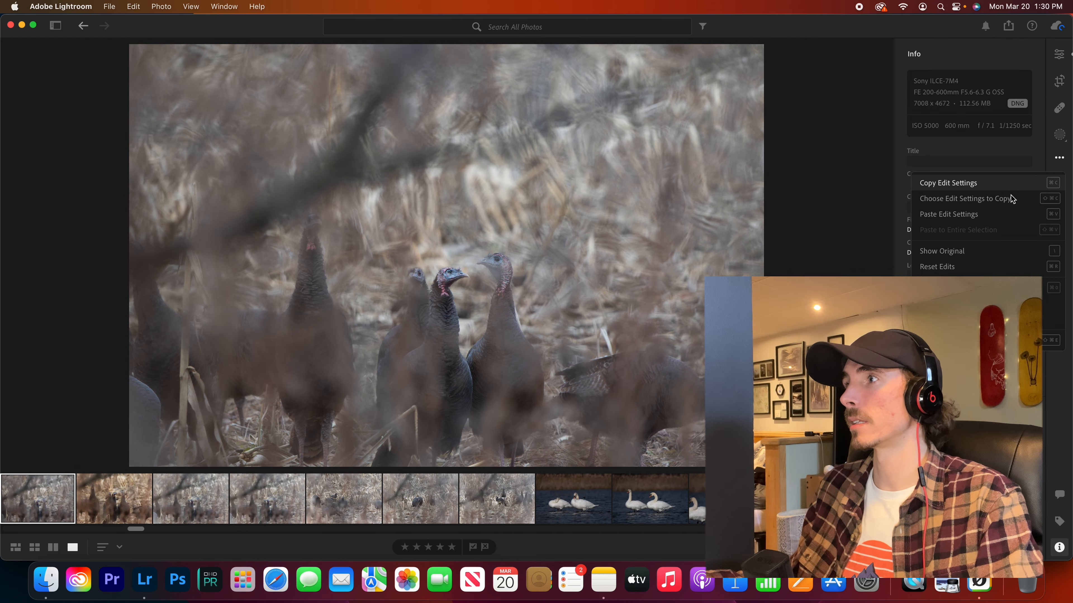
pyautogui.click(941, 215)
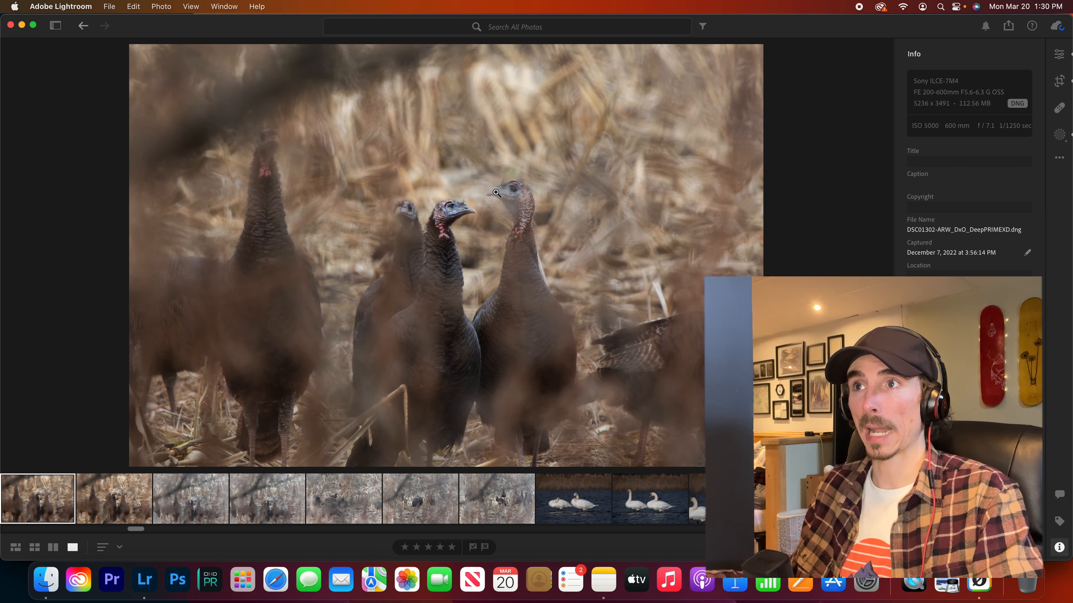
# Magnify the turkeys' heads and compare their detail between the DeepPRIMEXD and DeepPRIME versions of DSC01302
pyautogui.click(462, 225)
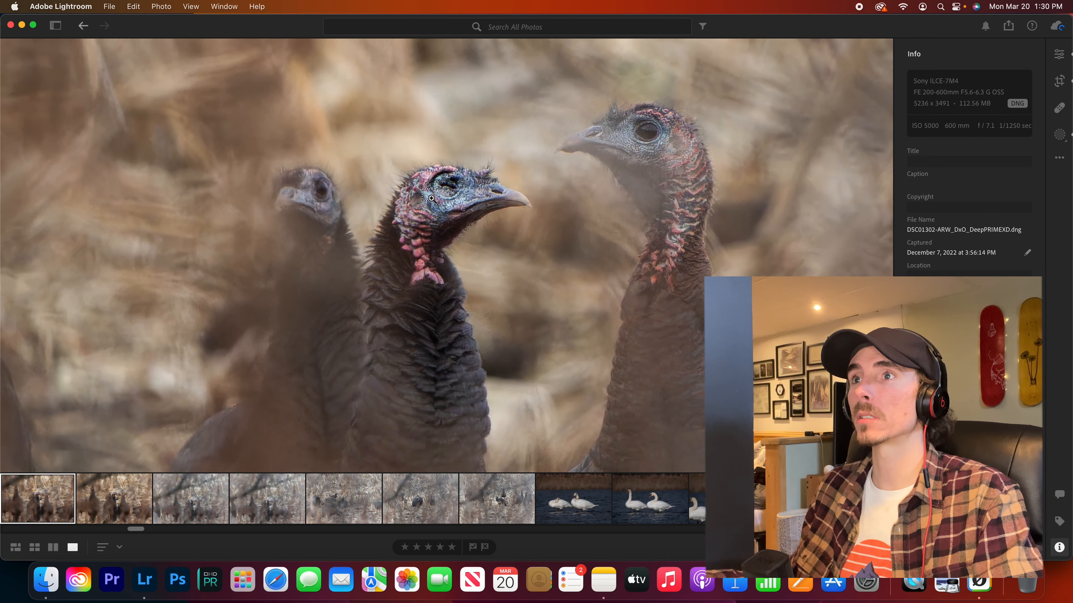
pyautogui.press('Right')
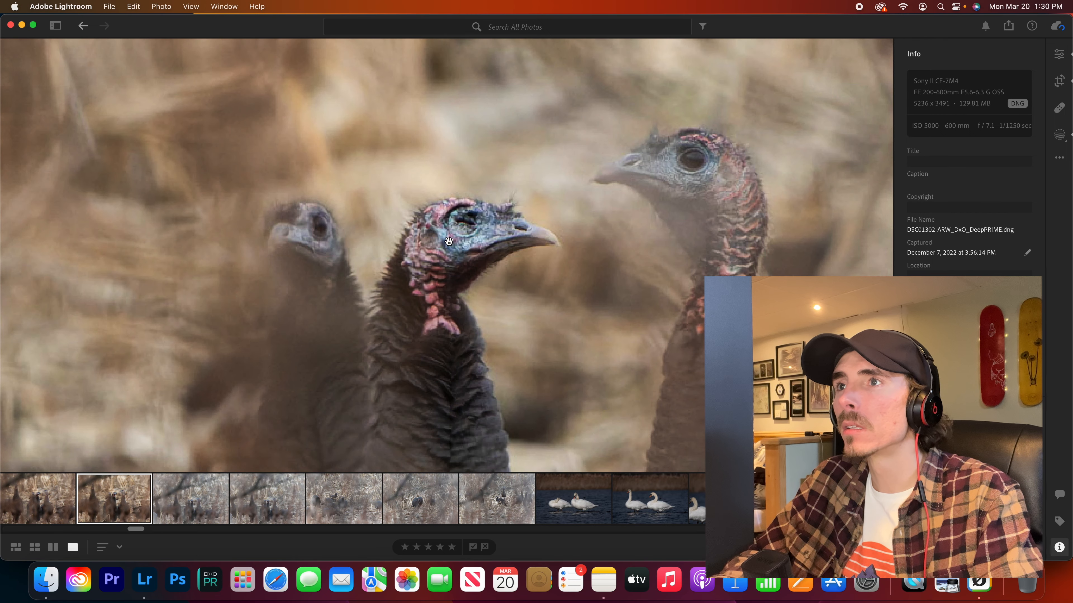
pyautogui.press('Left')
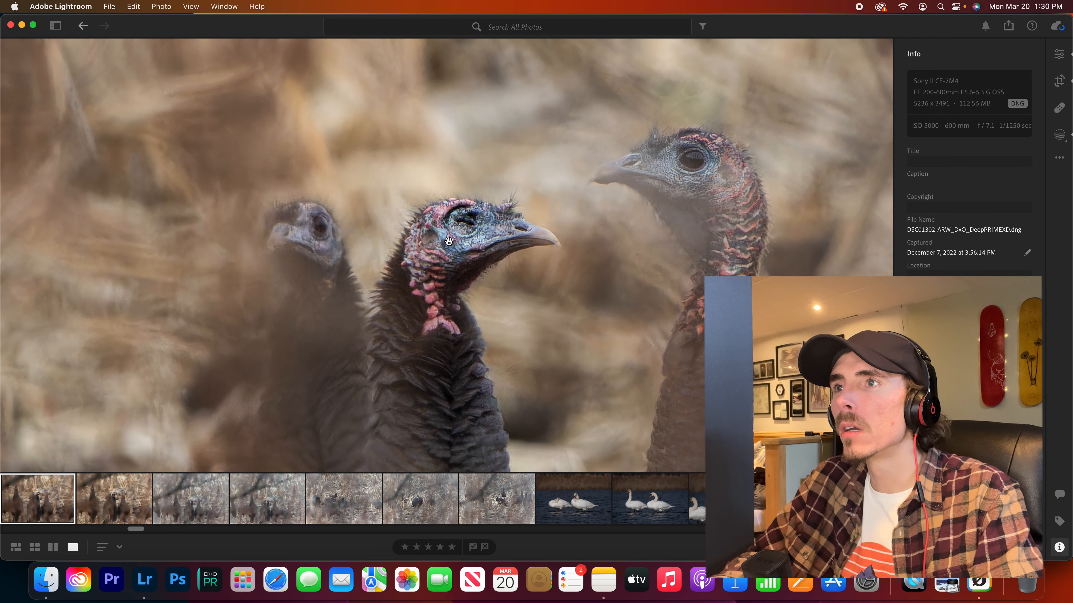
# Review the custom JPG export settings for the DeepPRIME version of DSC01302, and leave without exporting
pyautogui.press('Right')
pyautogui.click(1009, 26)
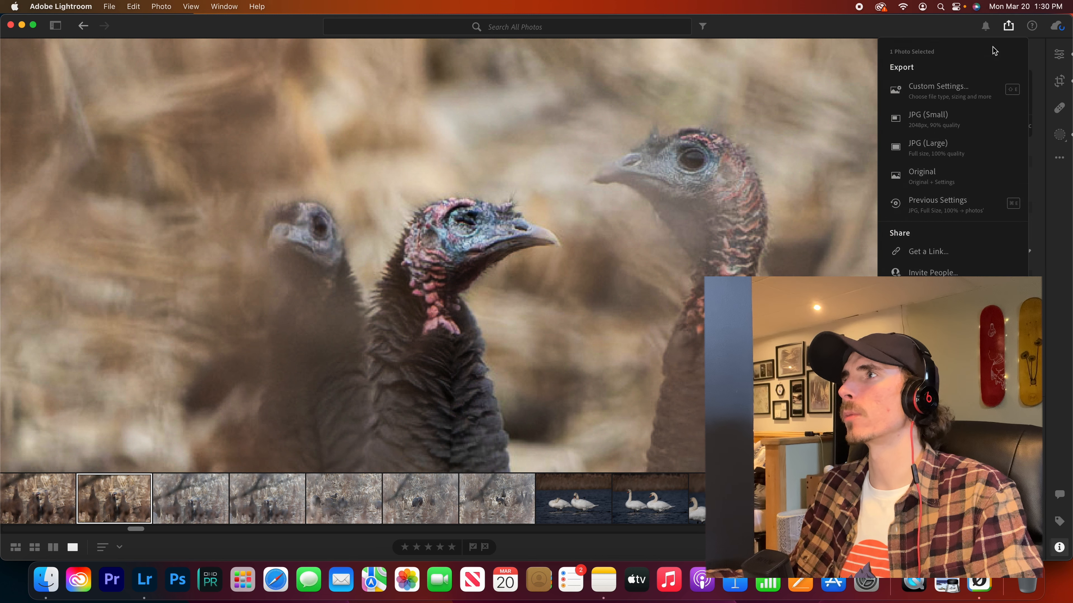
pyautogui.click(957, 88)
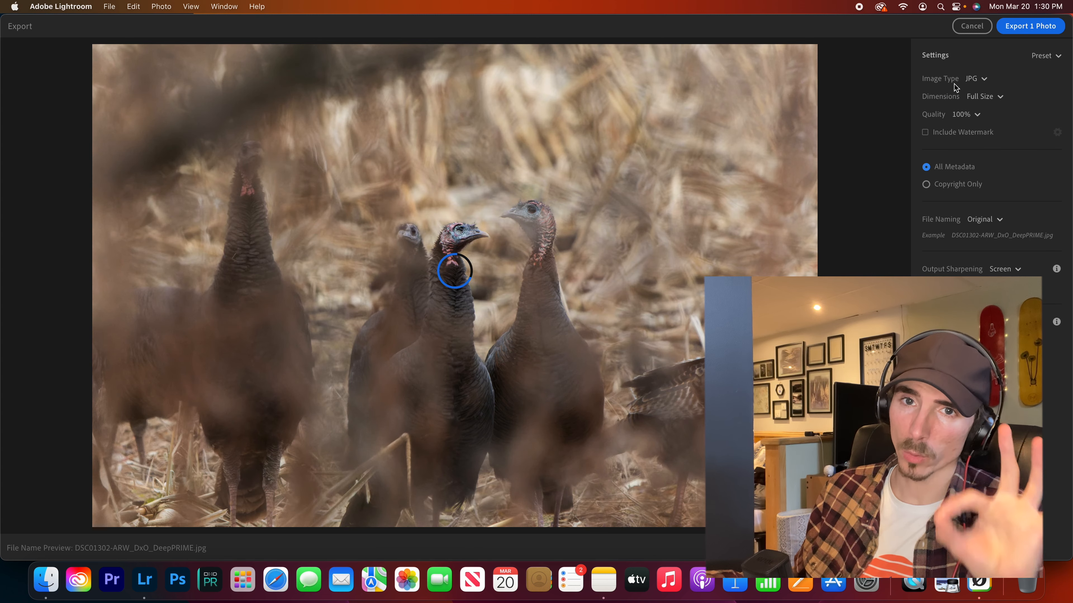
pyautogui.click(971, 26)
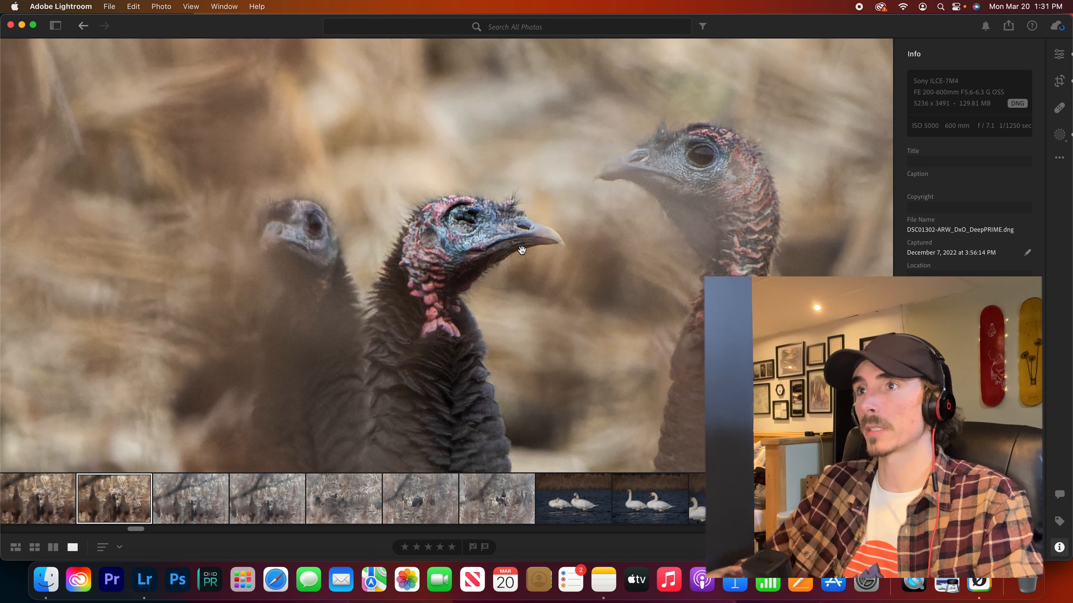
# Compare the turkeys' heads and feathers at closer magnification between both versions of DSC01302, and view more of the DeepPRIMEXD photo
pyautogui.press('Left')
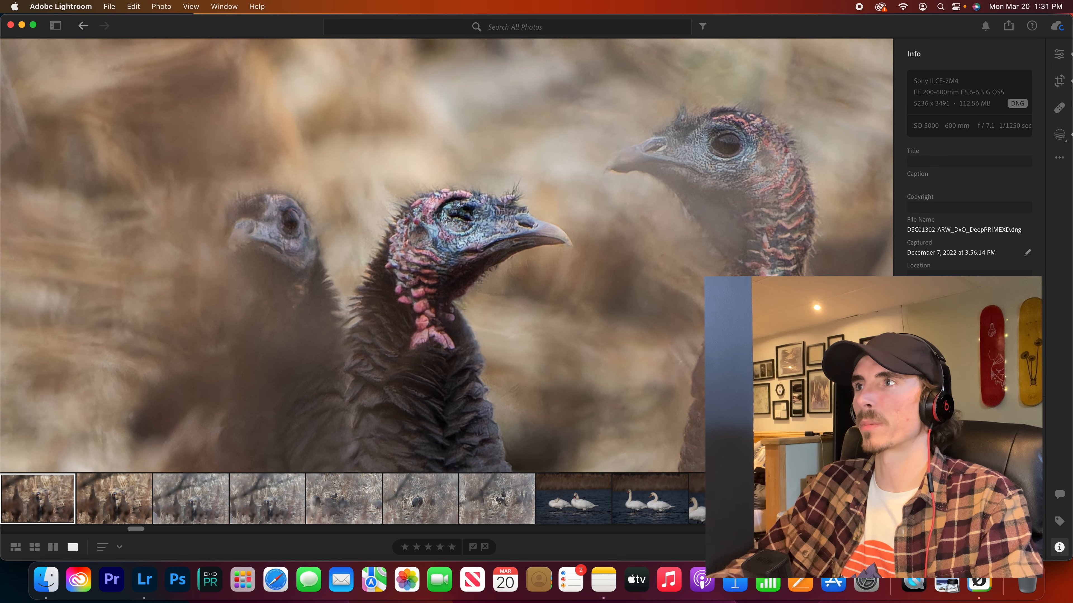
pyautogui.press('Right')
pyautogui.press('Left')
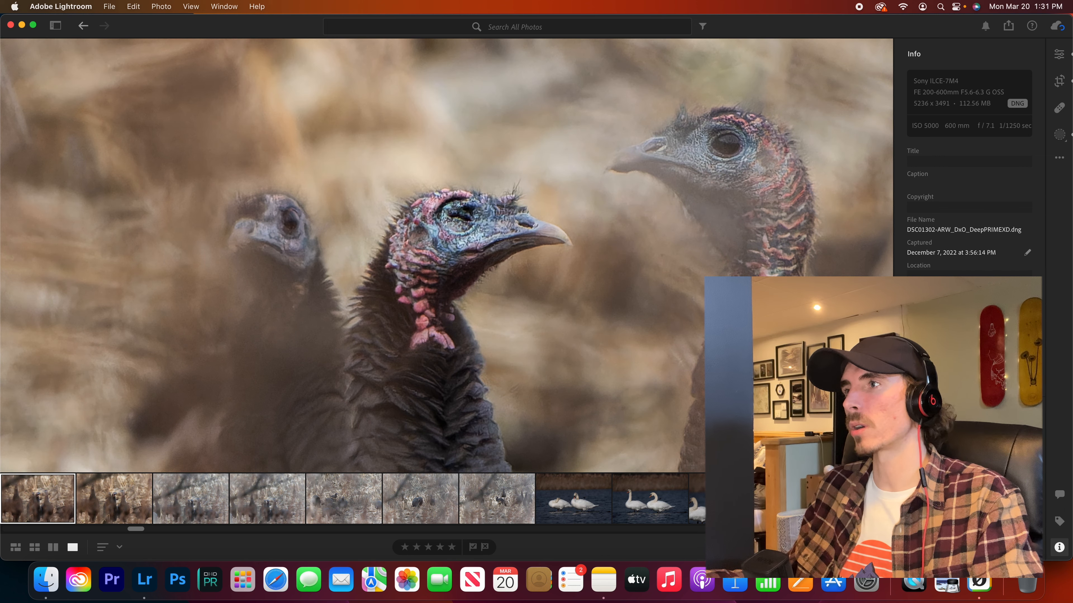
pyautogui.click(648, 318)
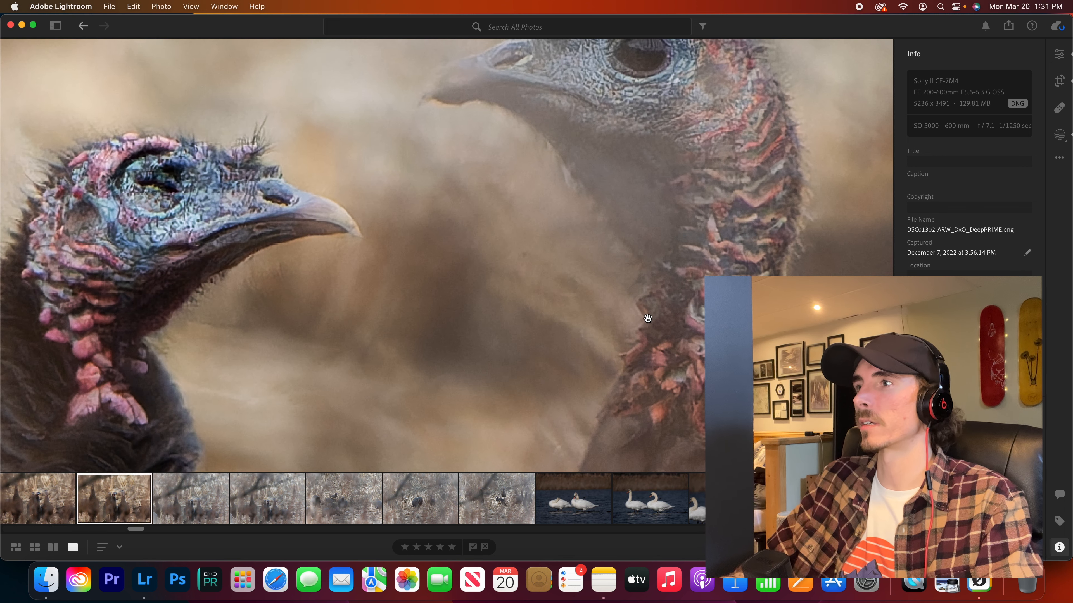
pyautogui.moveTo(607, 196); pyautogui.dragTo(699, 360)
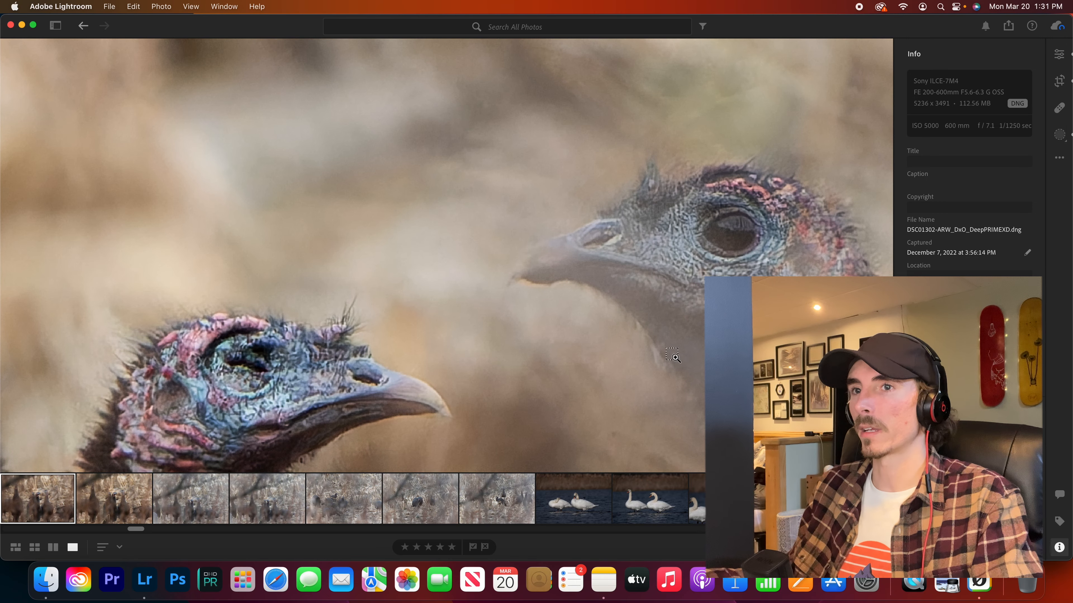
pyautogui.scroll(-4, 667, 345)
pyautogui.scroll(-5, 653, 320)
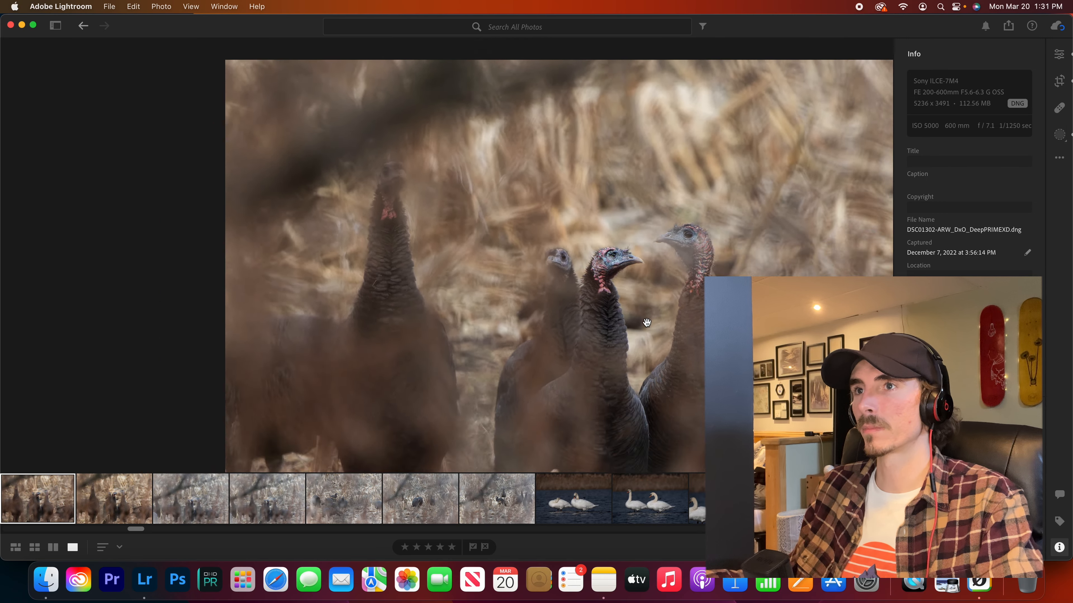
# Return to the photo grid, launch DxO PureRAW 3, and open its Dock context menu
pyautogui.press('g')
pyautogui.click(210, 580)
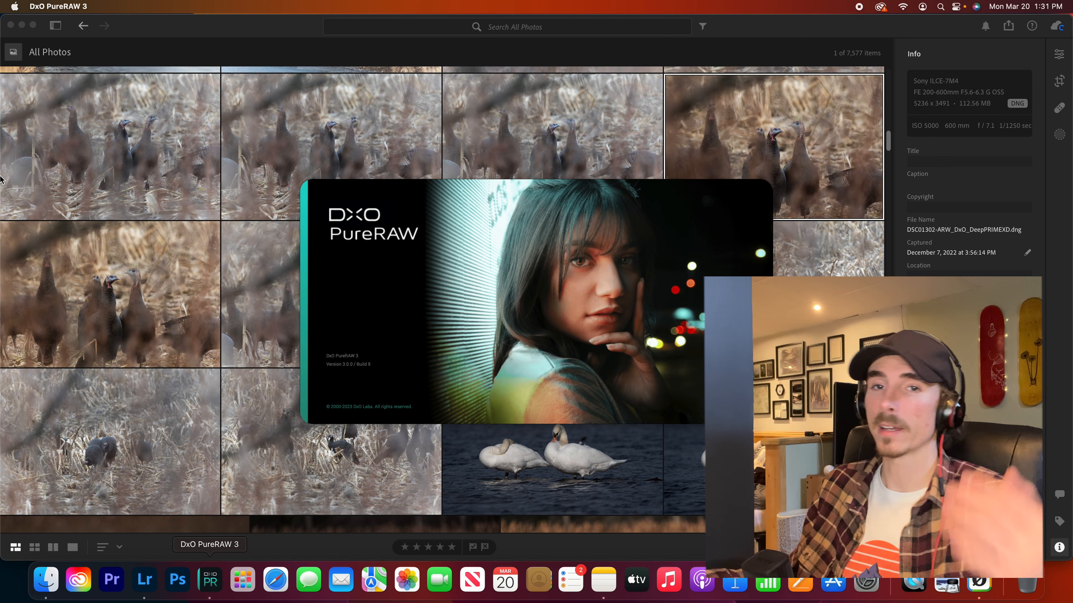
pyautogui.rightClick(210, 579)
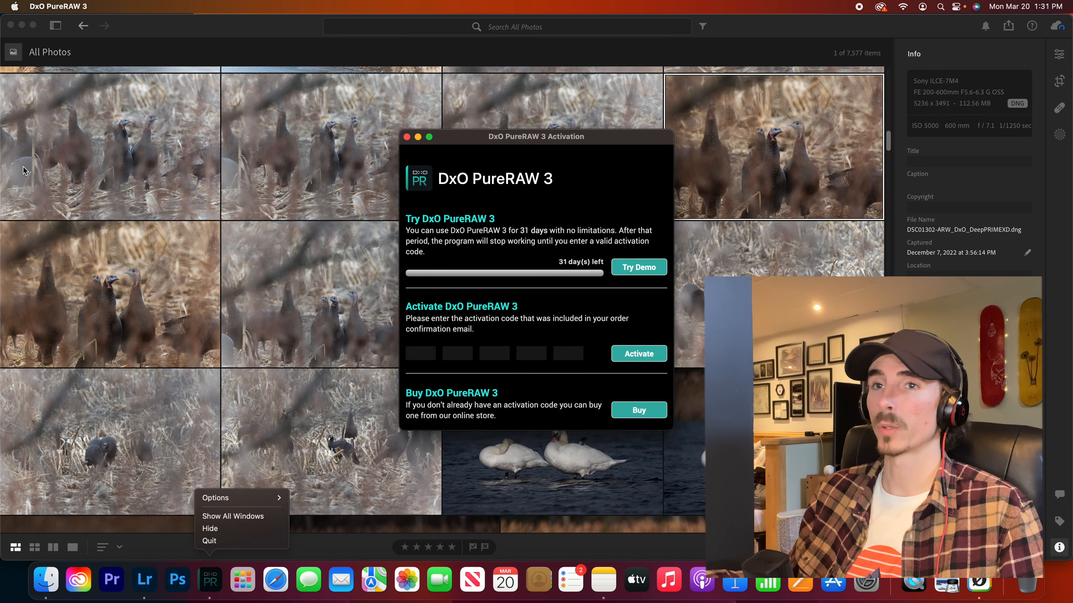